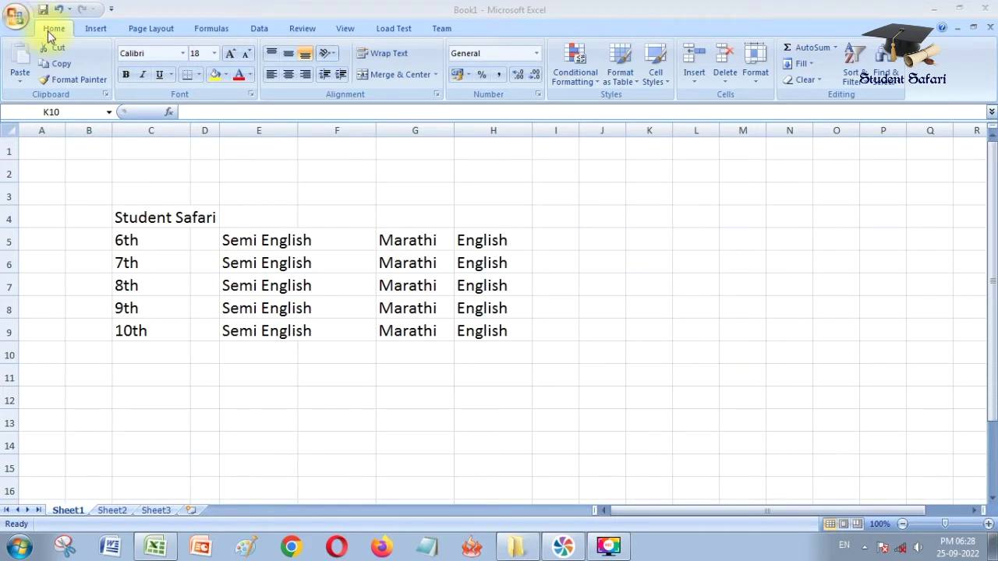
# Look through the Insert tab and the Office file menu without choosing anything.
pyautogui.click(107, 28)
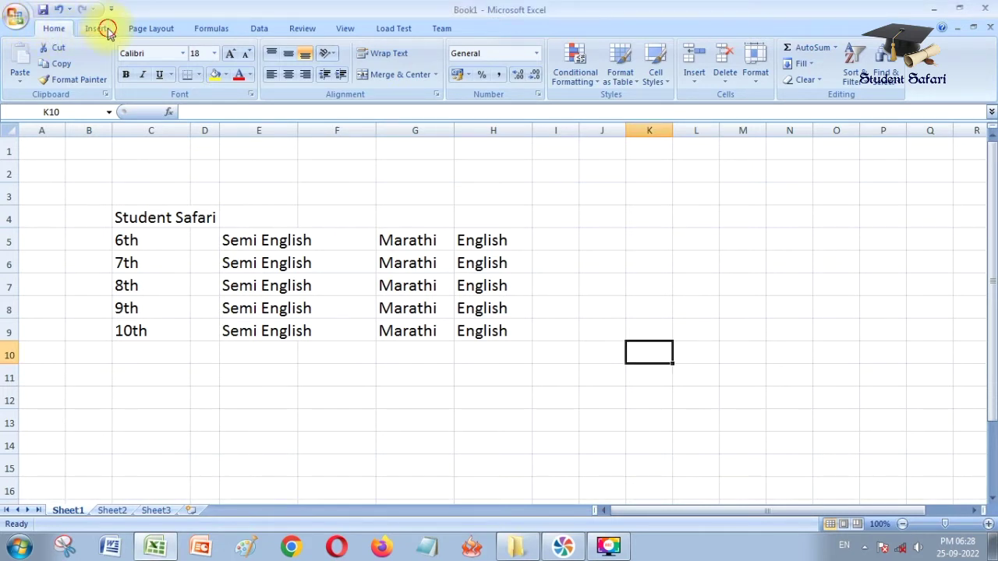
pyautogui.click(54, 29)
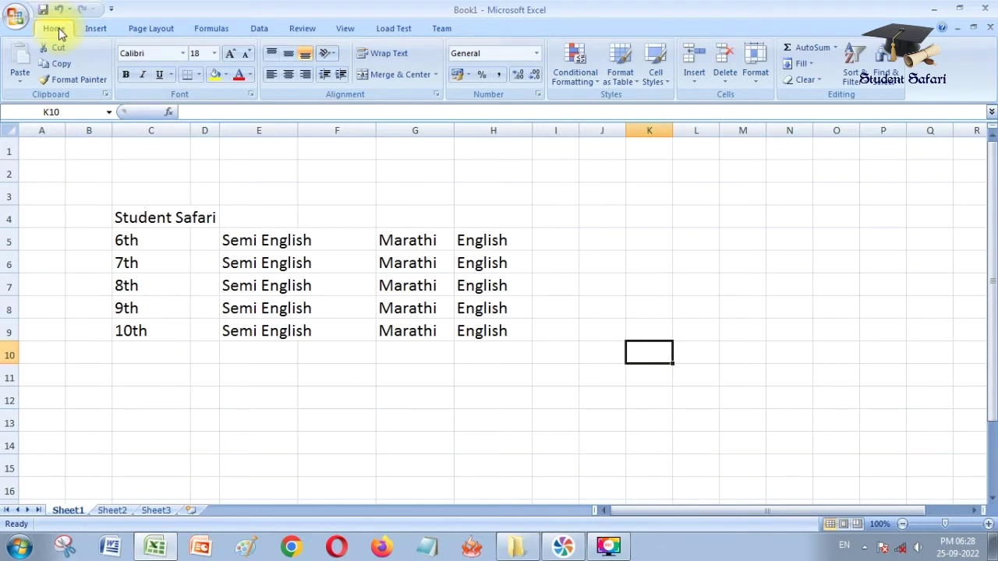
pyautogui.click(11, 18)
pyautogui.click(10, 17)
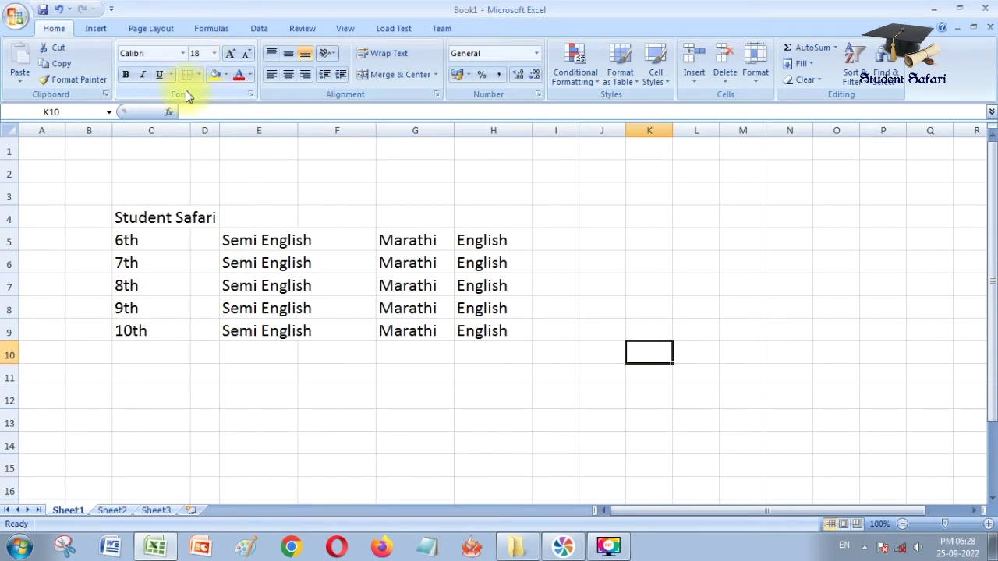
pyautogui.click(21, 25)
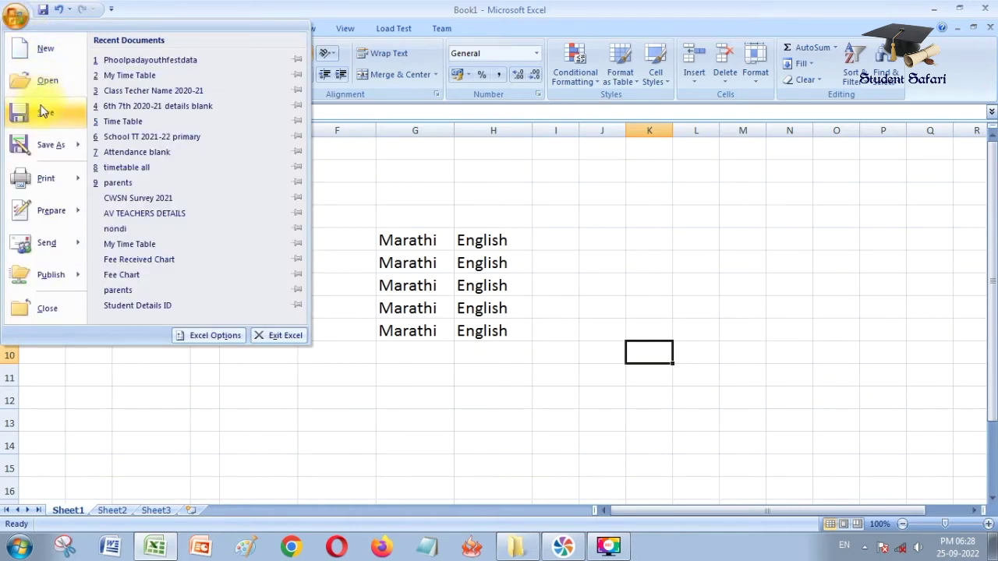
pyautogui.moveTo(45, 150)
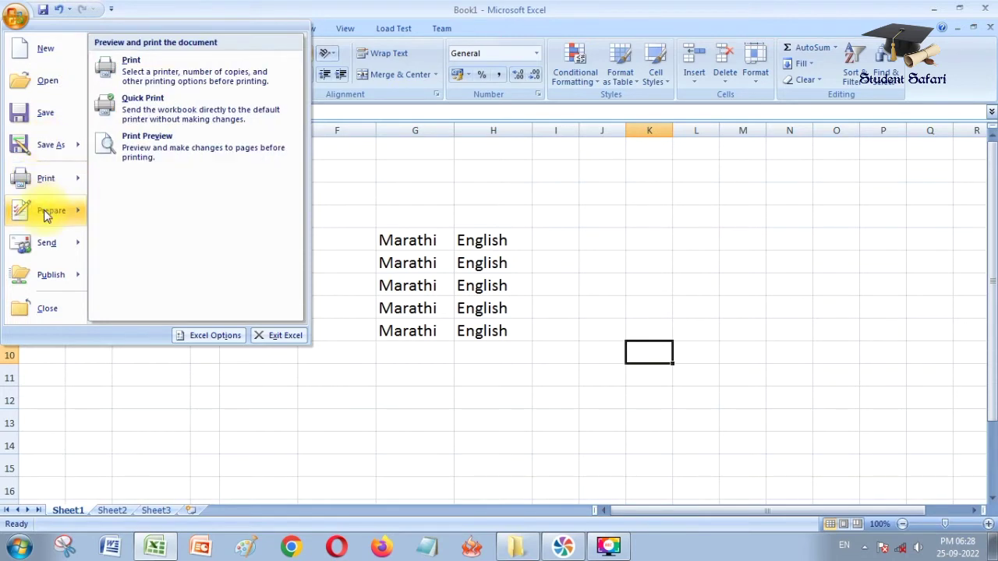
pyautogui.moveTo(44, 257)
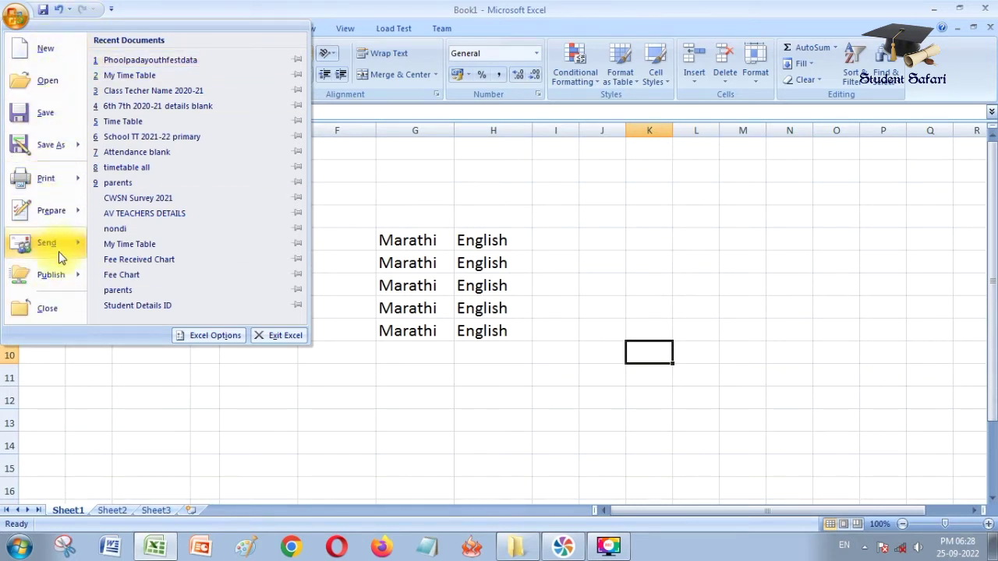
pyautogui.moveTo(61, 280)
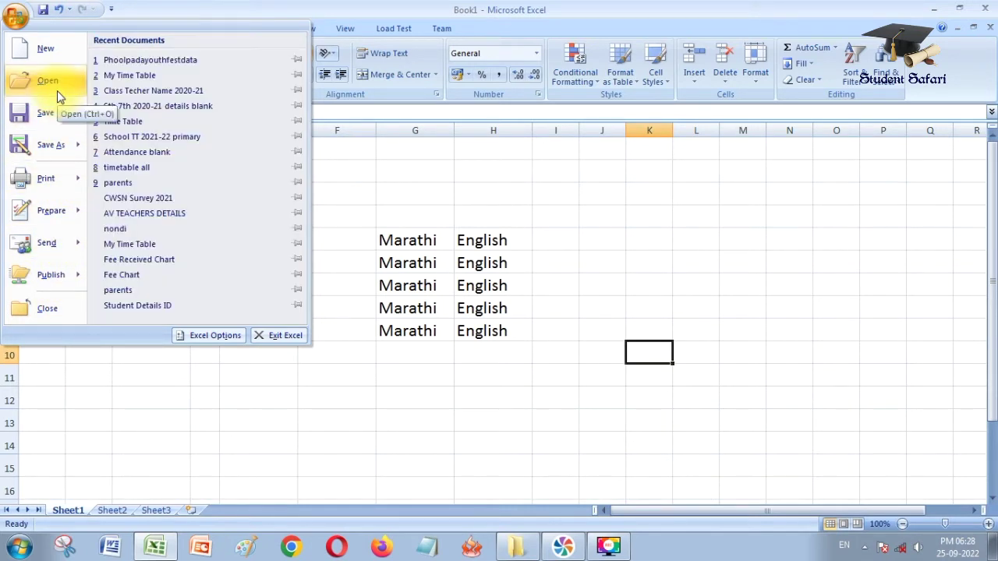
pyautogui.moveTo(65, 186)
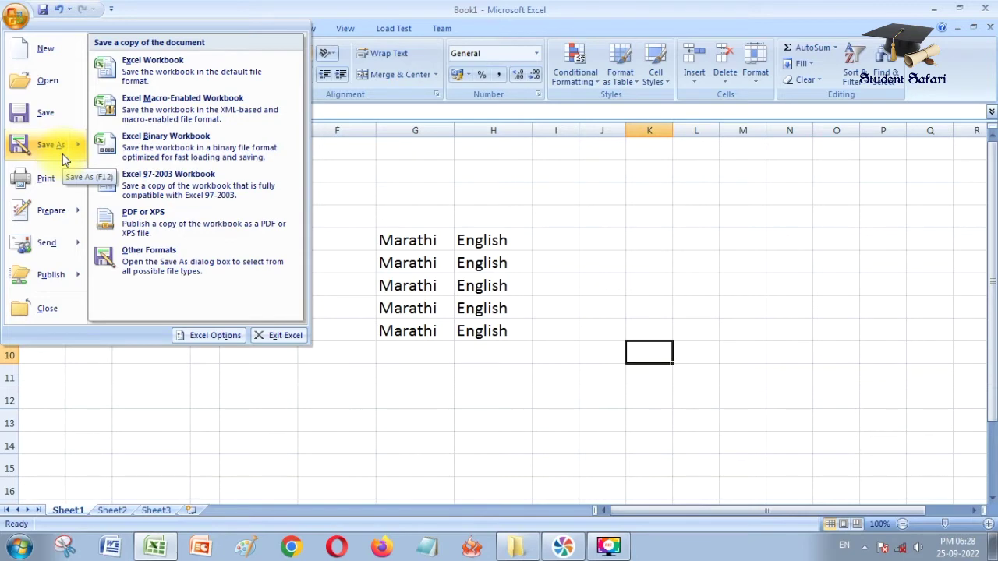
pyautogui.click(96, 387)
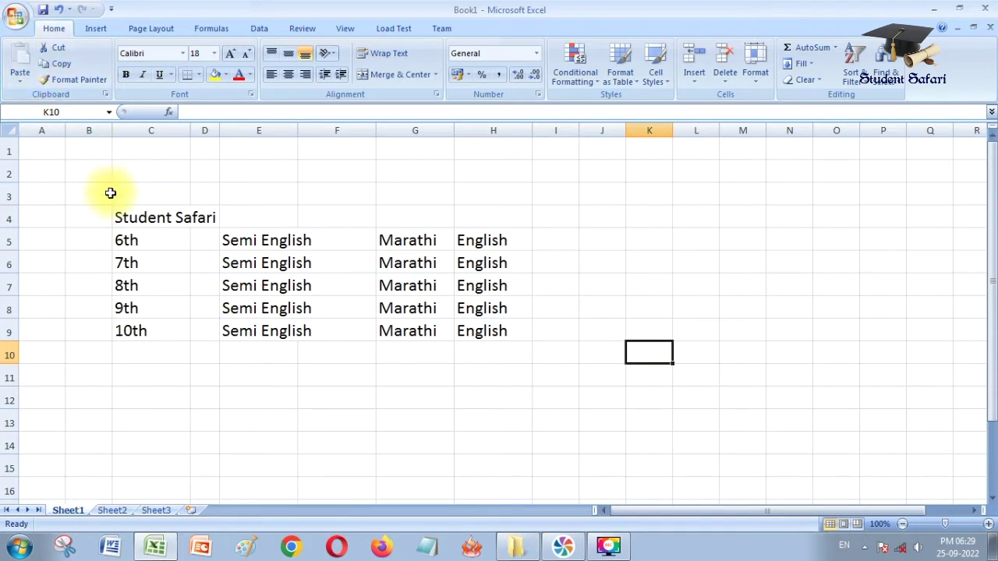
# Select various empty cells around the Student Safari heading.
pyautogui.click(136, 212)
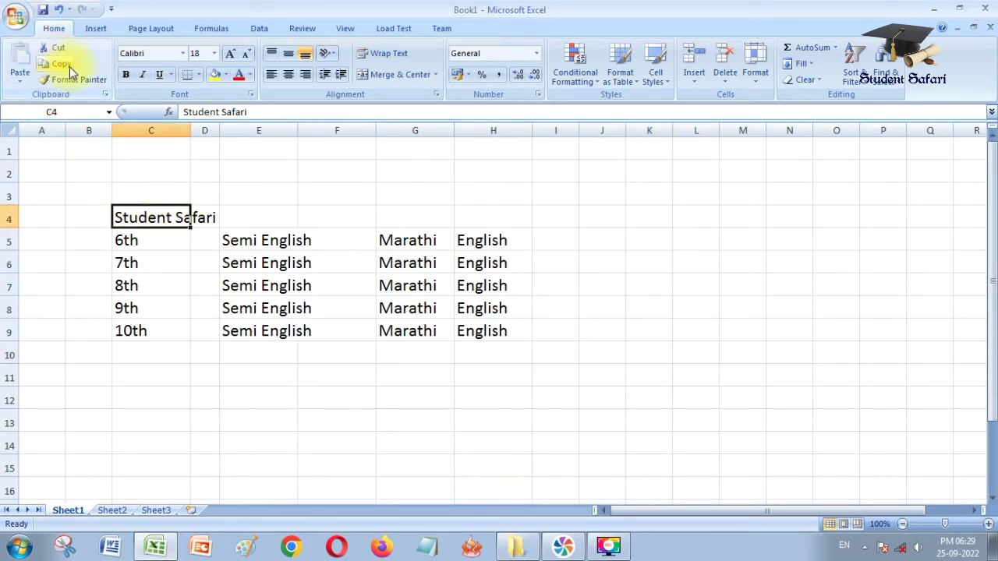
pyautogui.click(265, 216)
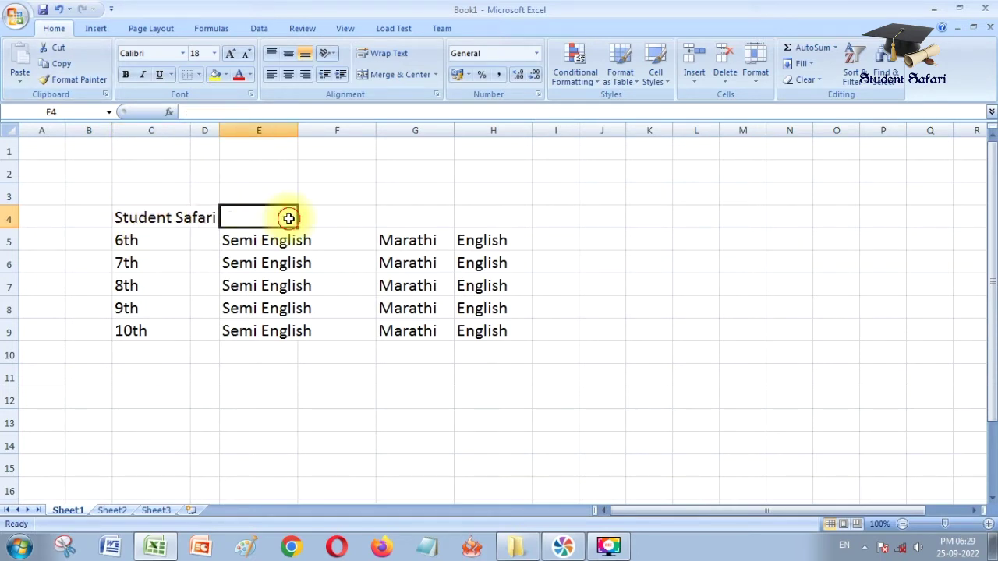
pyautogui.click(169, 218)
pyautogui.click(599, 204)
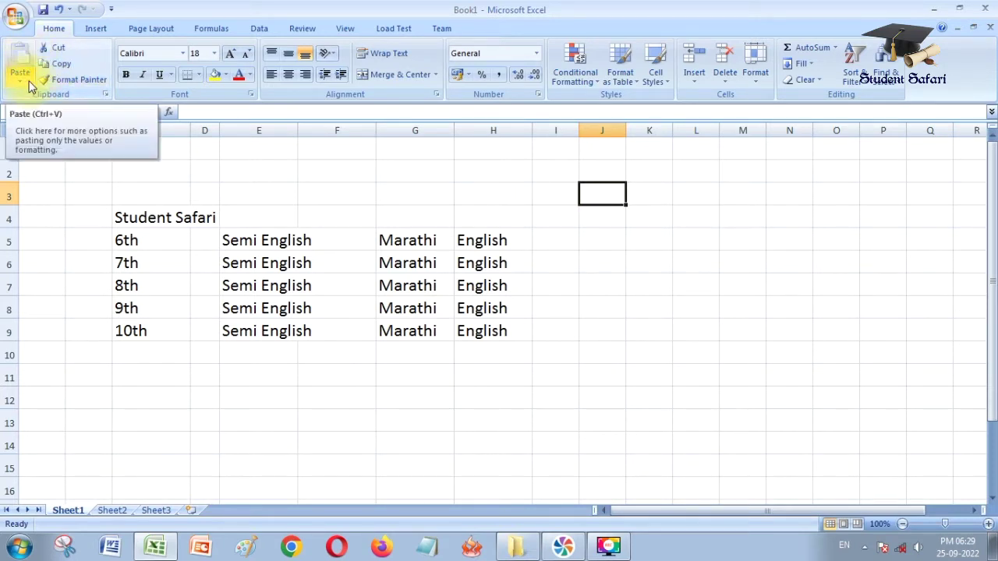
pyautogui.click(145, 164)
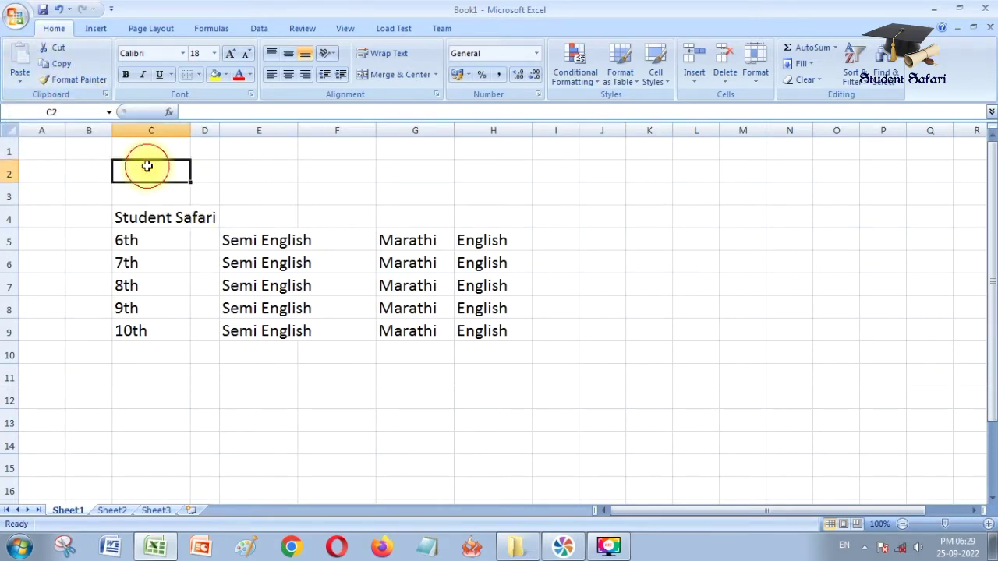
pyautogui.click(214, 385)
pyautogui.click(602, 375)
pyautogui.click(602, 284)
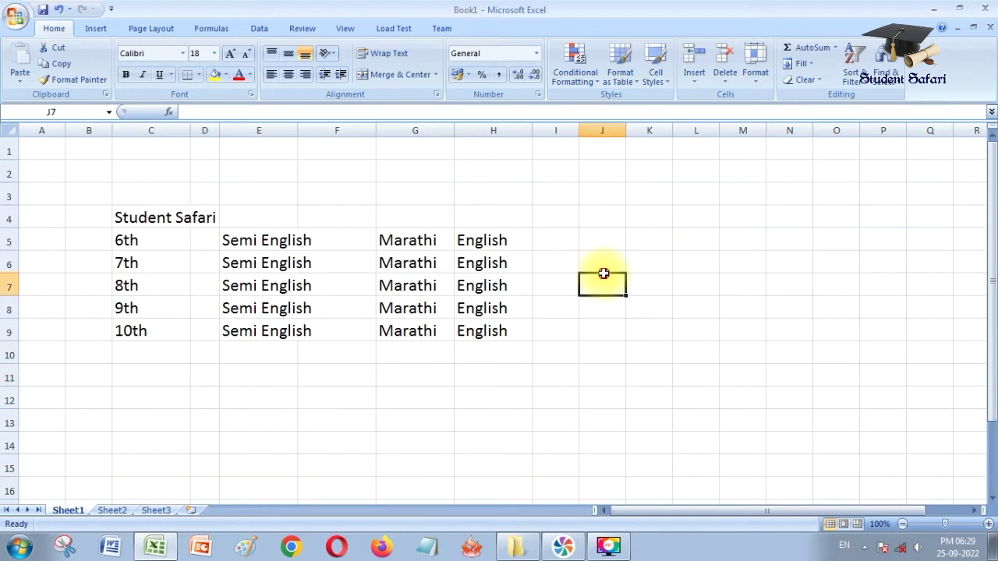
pyautogui.click(87, 174)
pyautogui.click(206, 170)
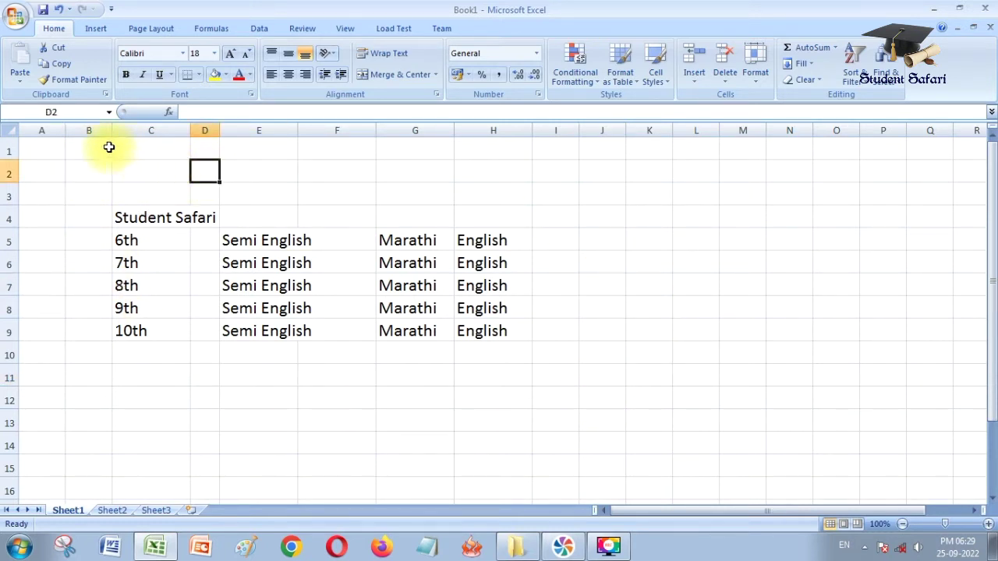
pyautogui.click(146, 174)
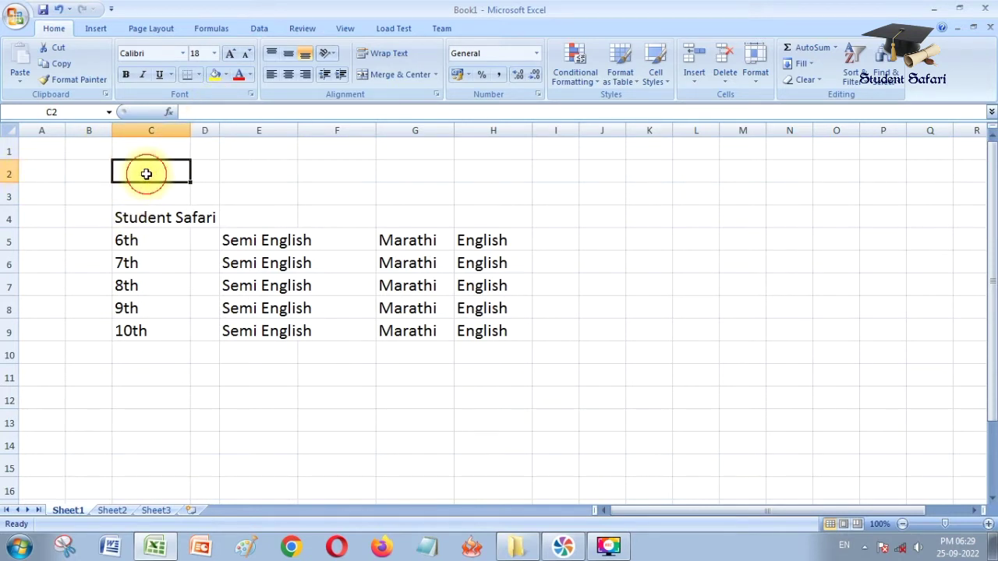
pyautogui.click(250, 173)
pyautogui.click(333, 173)
pyautogui.click(406, 171)
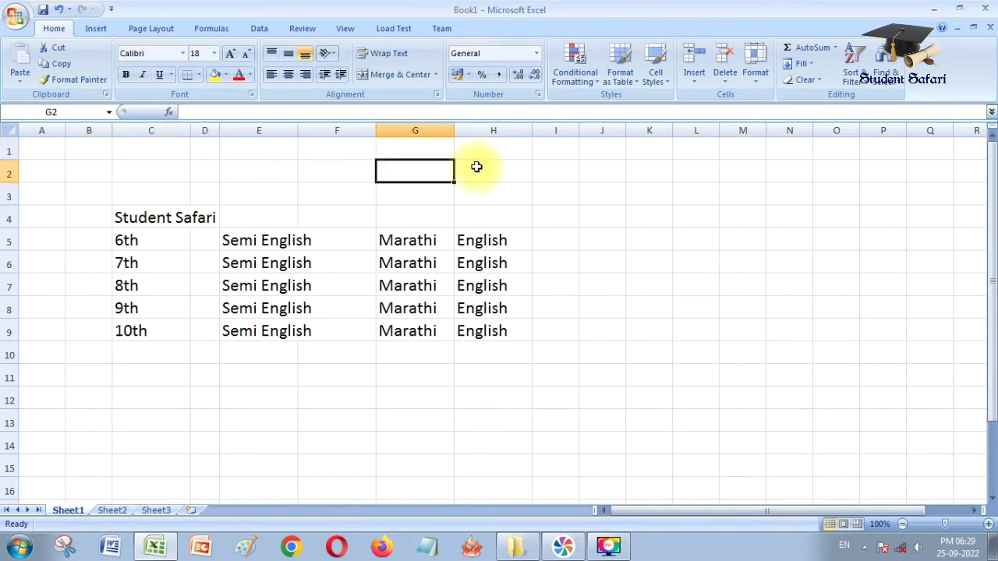
pyautogui.click(491, 169)
pyautogui.click(496, 203)
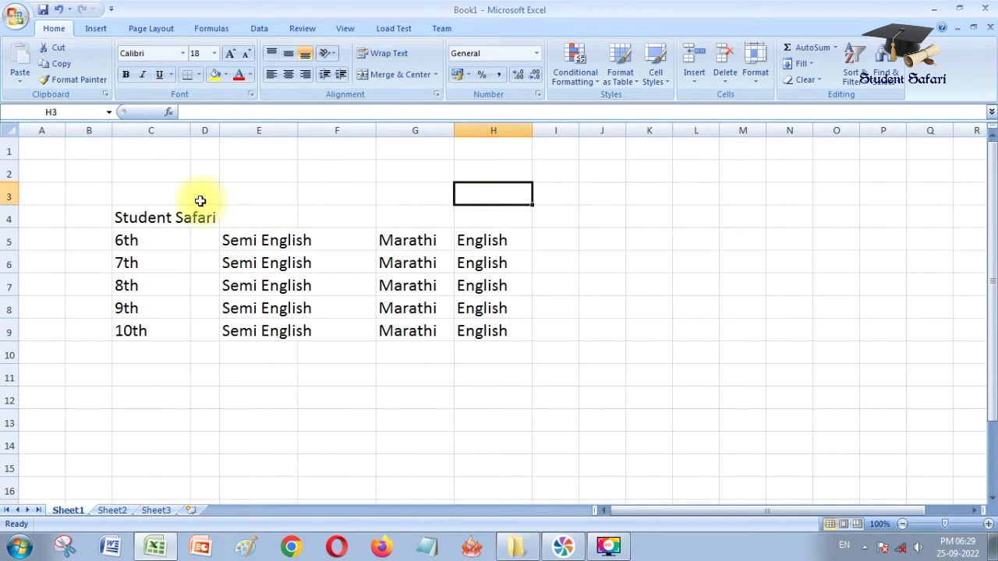
# Cut the Student Safari heading from C4 and paste it into F4.
pyautogui.click(143, 217)
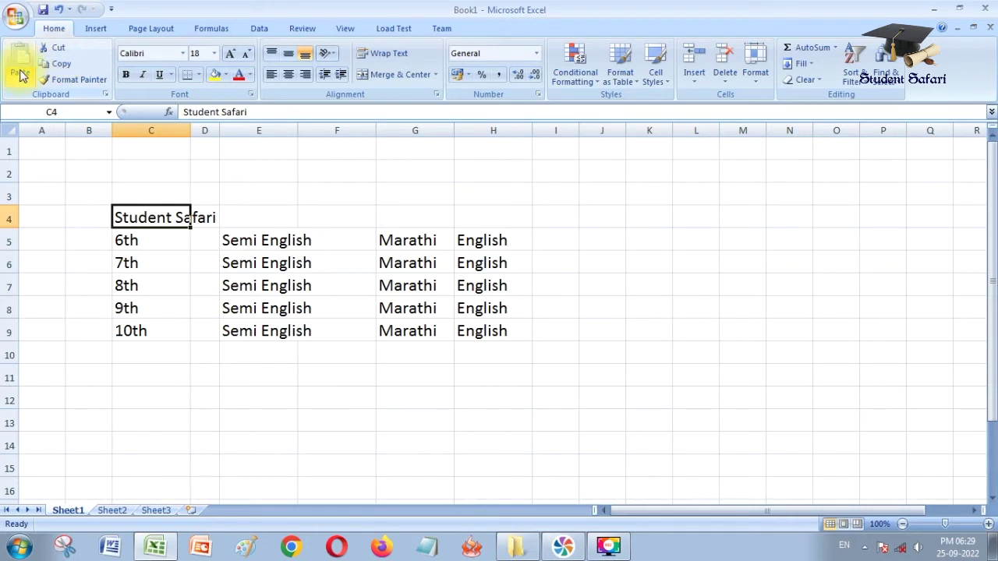
pyautogui.click(61, 50)
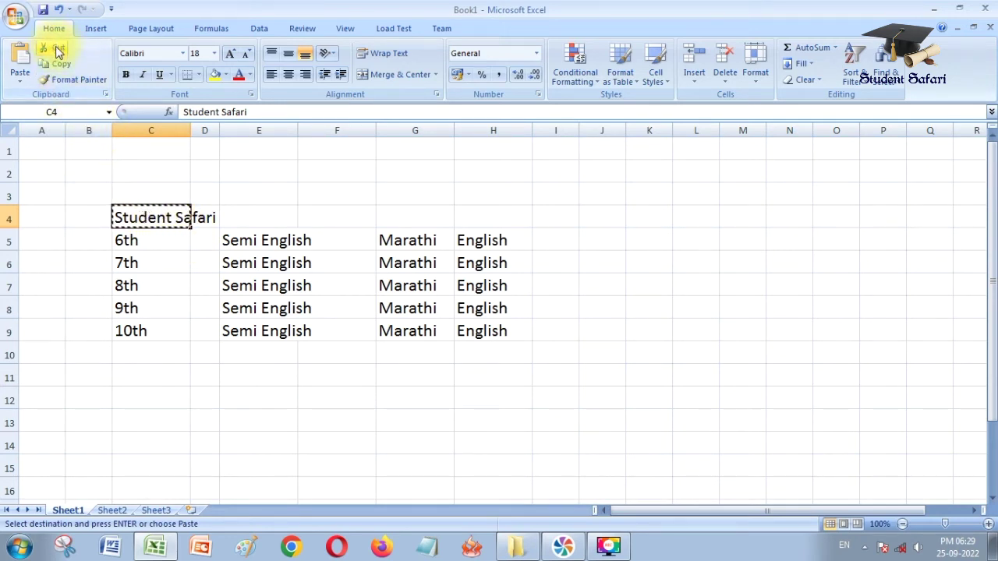
pyautogui.click(329, 213)
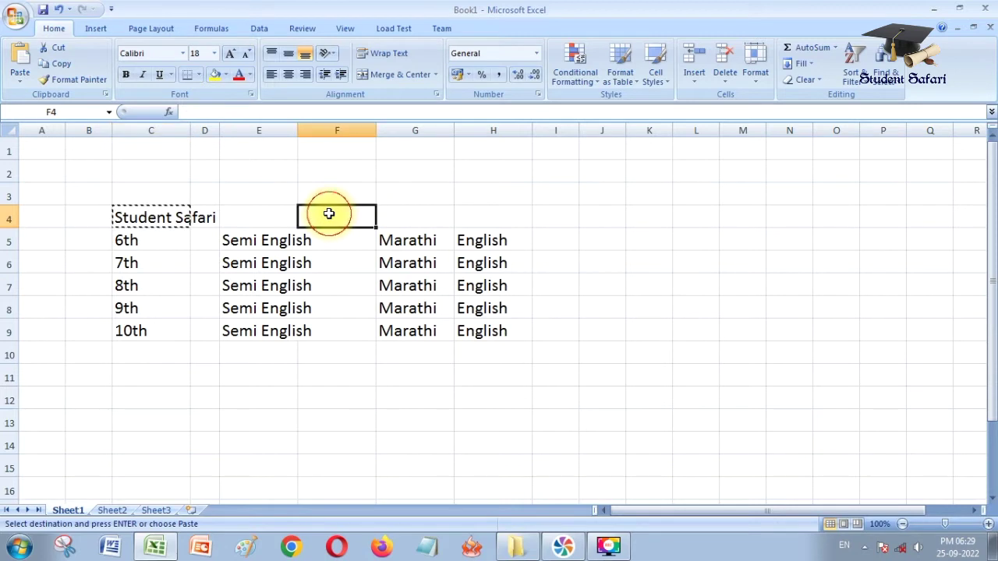
pyautogui.click(19, 60)
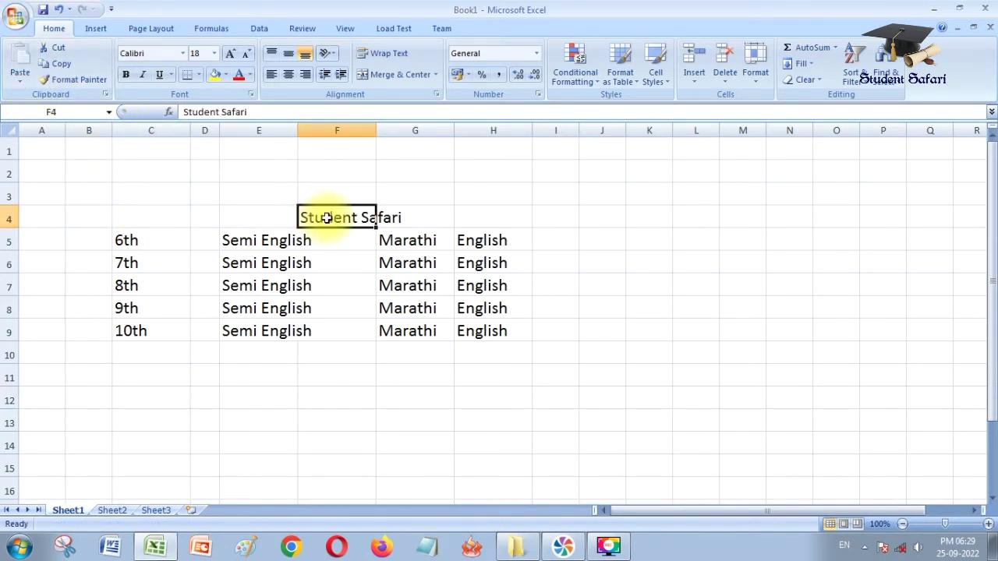
# Copy the F4 heading and paste it back into C4, then end copy mode.
pyautogui.click(61, 63)
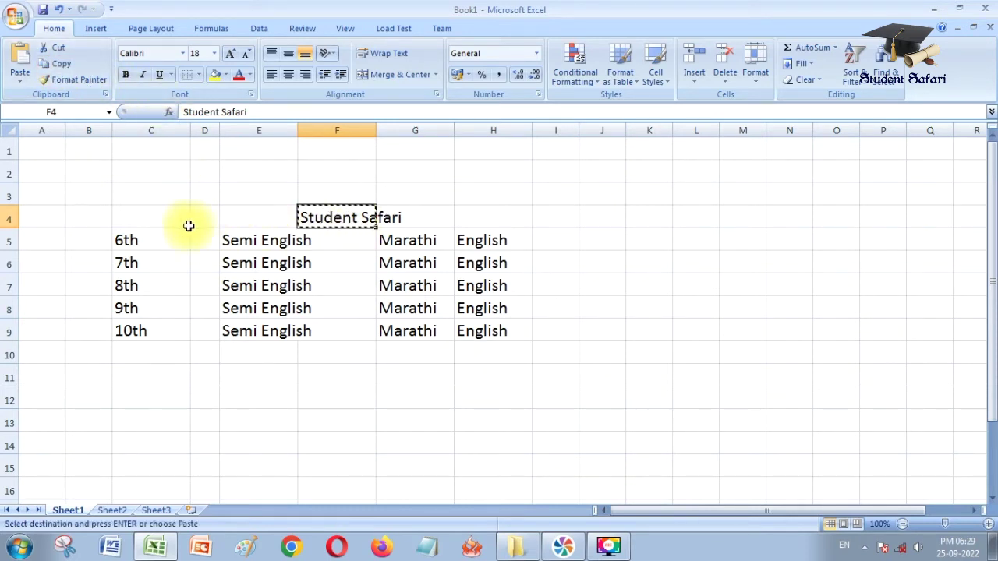
pyautogui.click(160, 218)
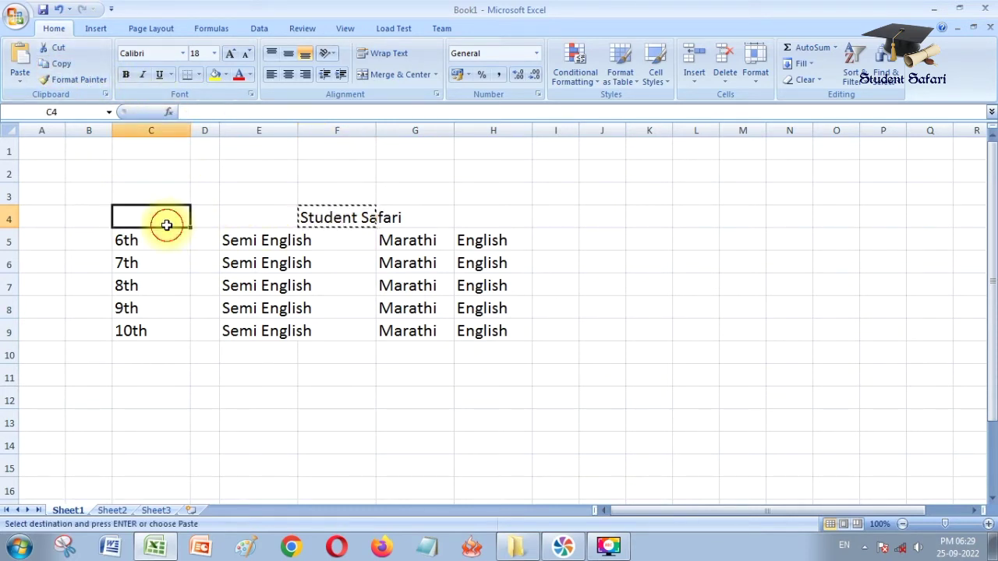
pyautogui.click(12, 54)
pyautogui.click(591, 232)
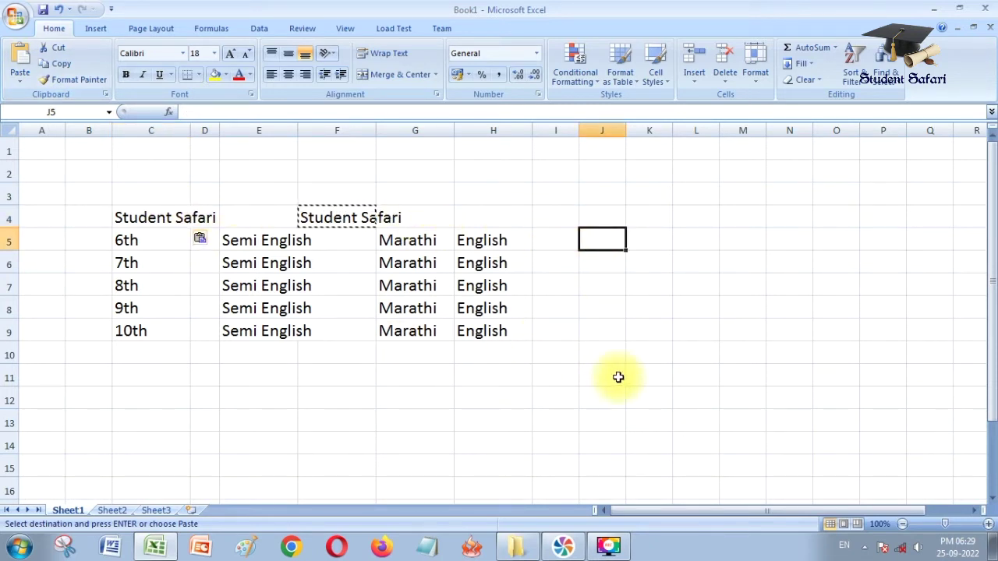
pyautogui.doubleClick(648, 378)
pyautogui.click(634, 262)
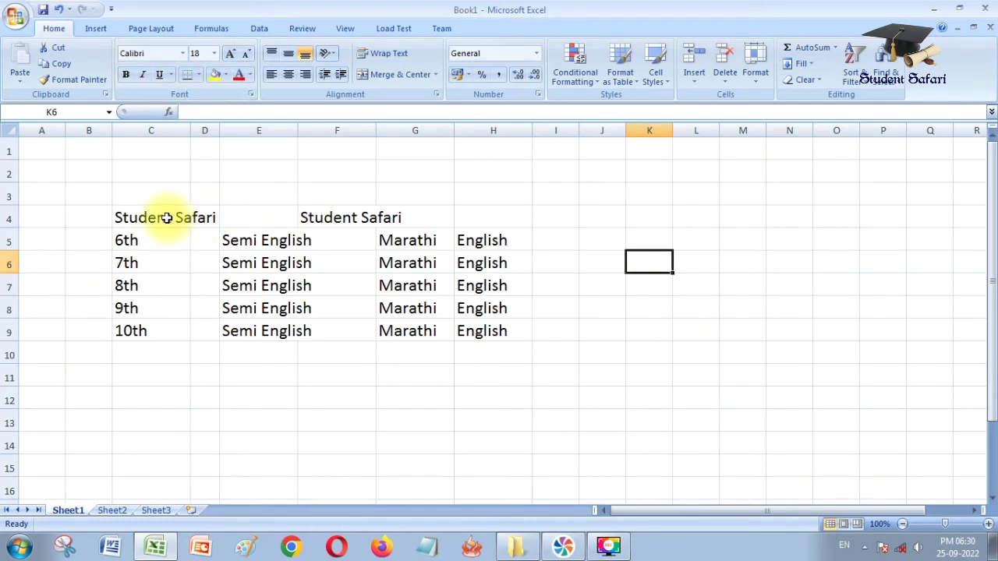
# Select table B3:H10, grow its text to 20 pt, then shrink it back to 18 pt.
pyautogui.moveTo(125, 218)
pyautogui.mouseDown()
pyautogui.moveTo(281, 218)
pyautogui.moveTo(473, 398)
pyautogui.mouseUp()
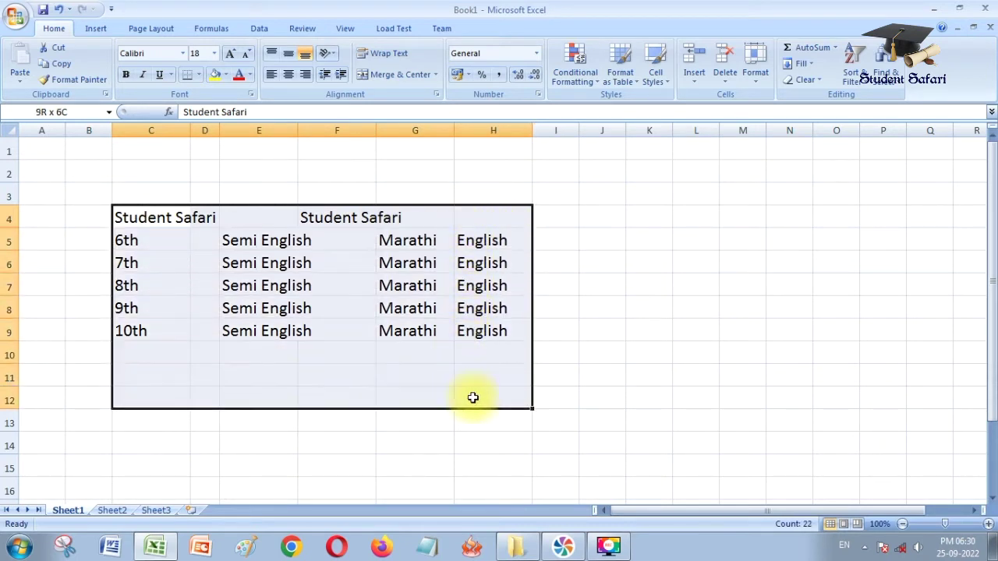
pyautogui.moveTo(473, 398); pyautogui.dragTo(278, 330)
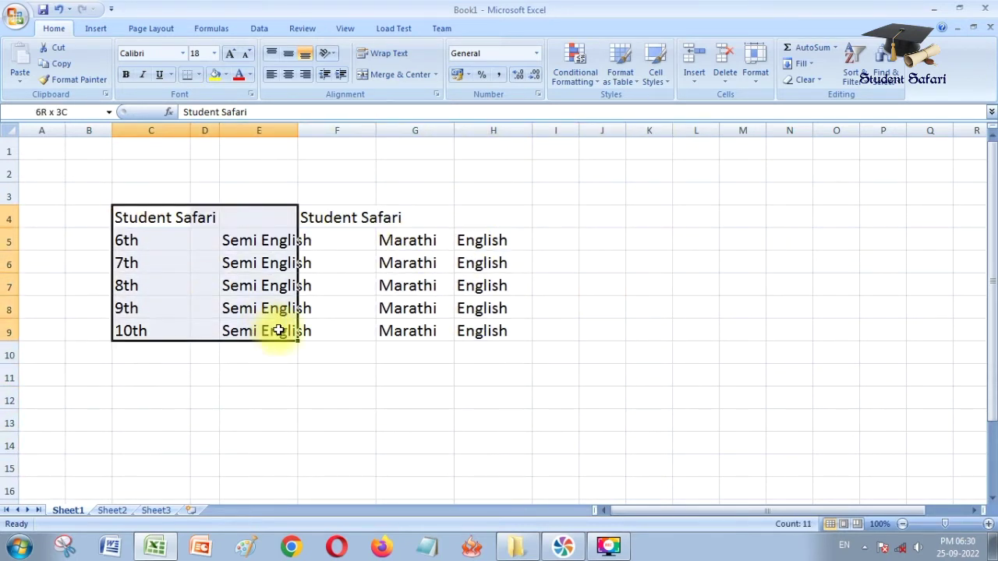
pyautogui.click(647, 352)
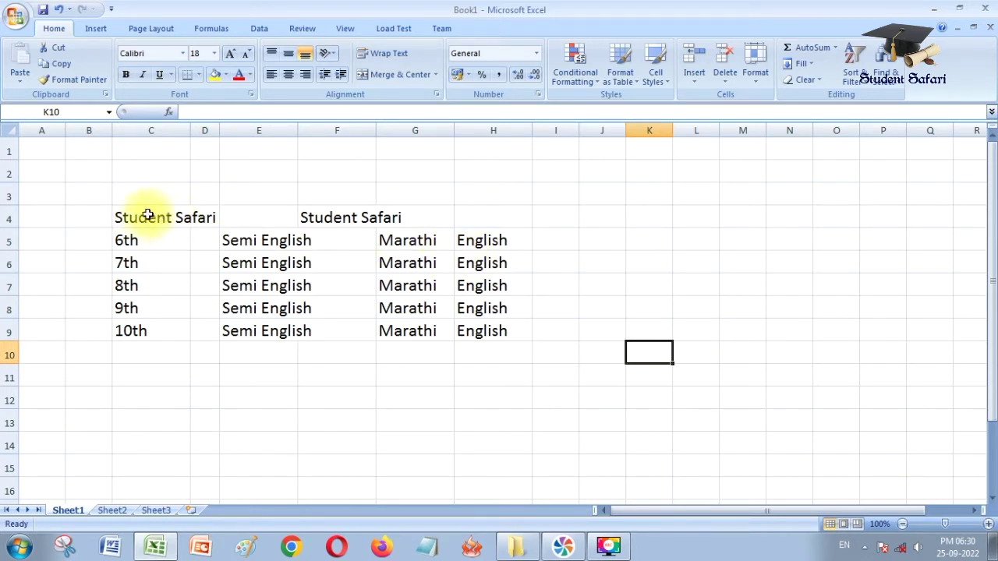
pyautogui.moveTo(95, 197); pyautogui.dragTo(542, 361)
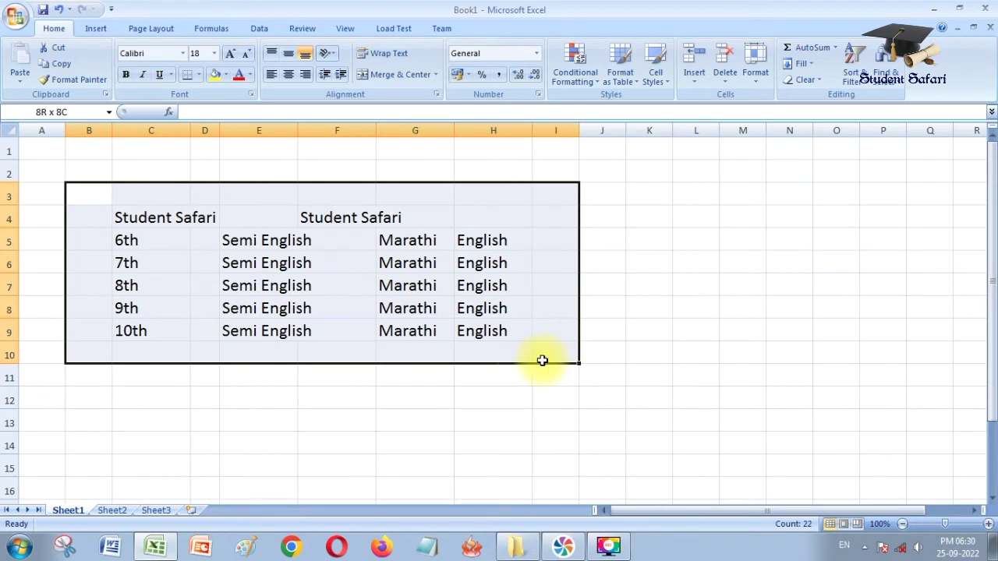
pyautogui.click(239, 59)
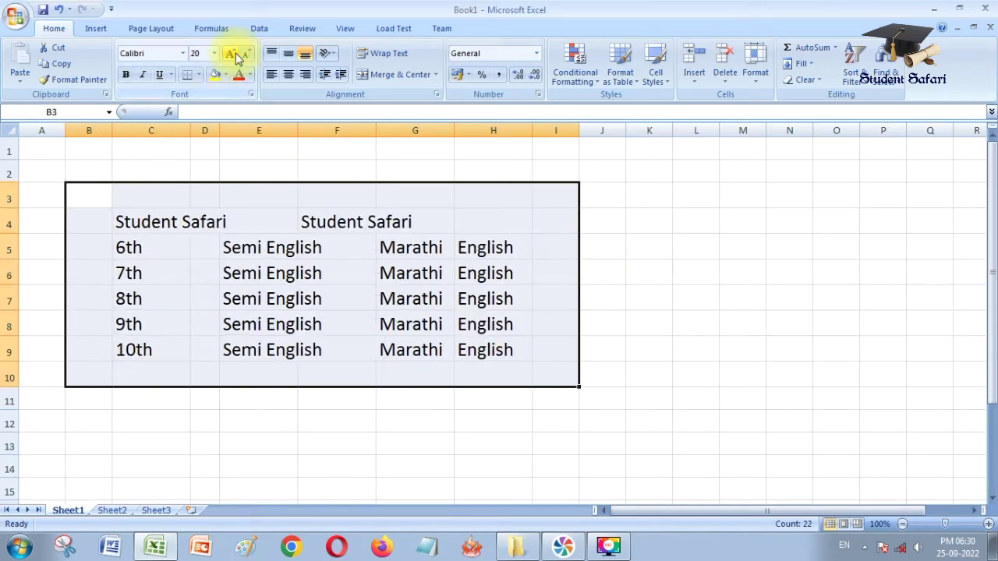
pyautogui.click(247, 58)
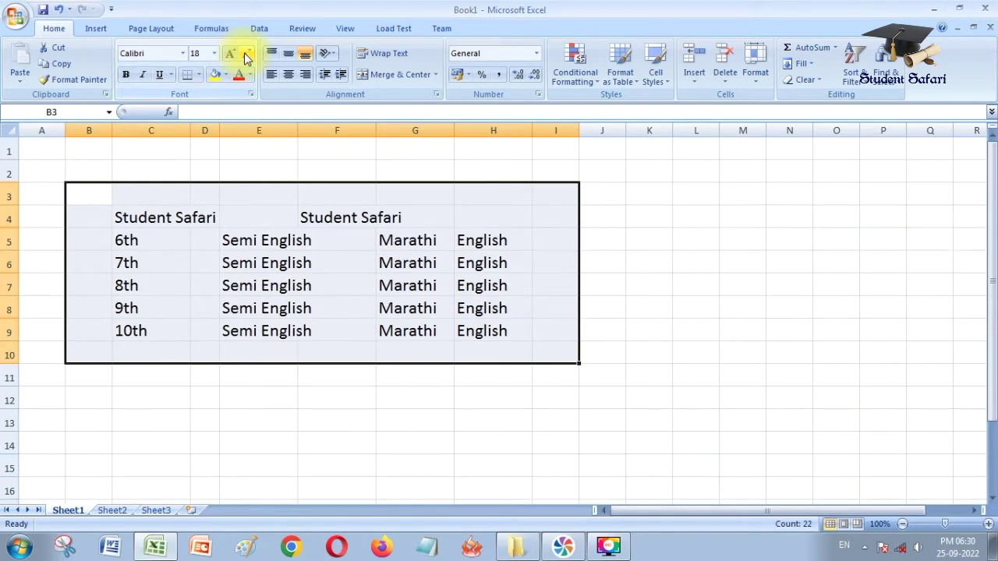
pyautogui.click(174, 217)
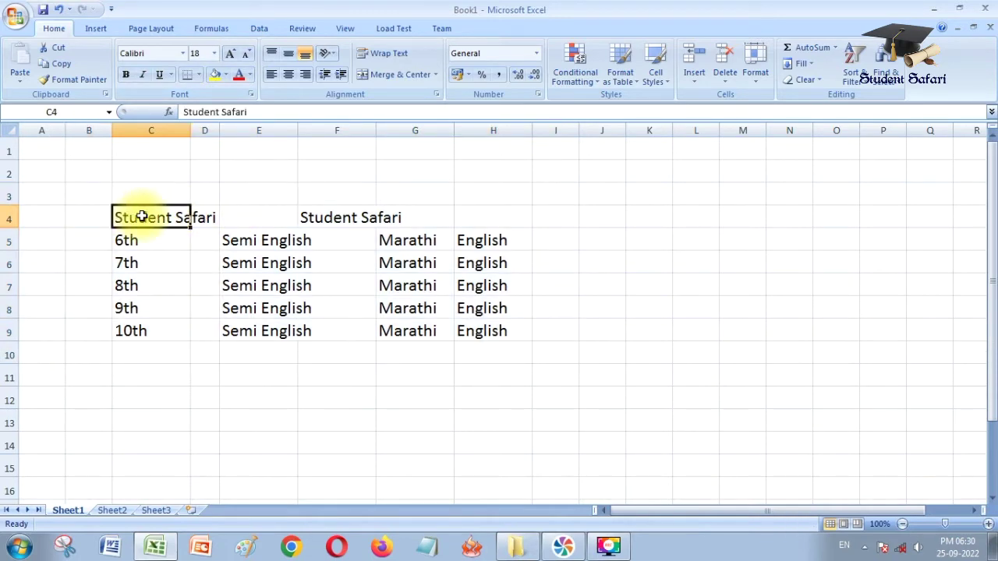
# Set the C4 Student Safari heading to 24 pt from the Font Size list.
pyautogui.click(214, 53)
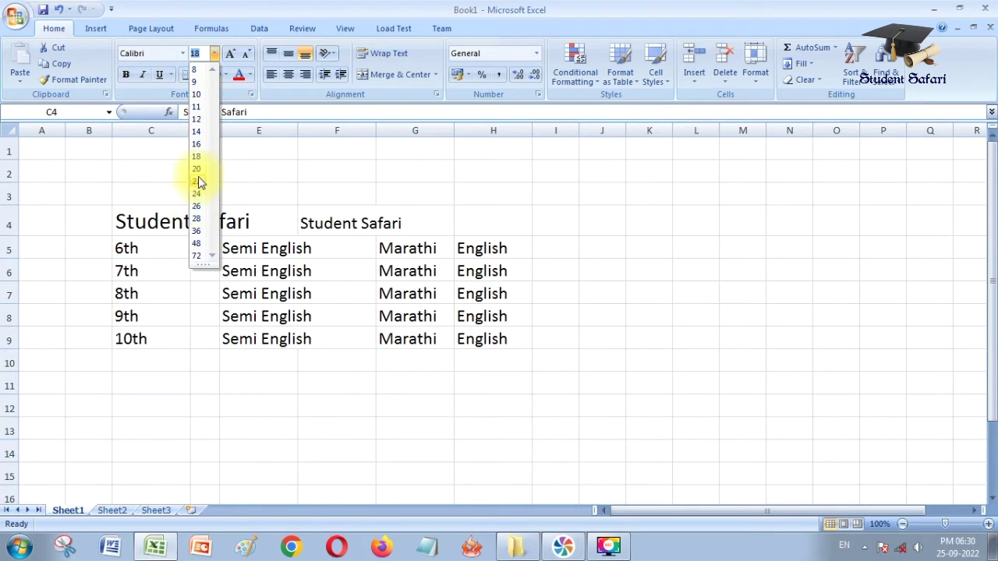
pyautogui.click(198, 168)
pyautogui.click(232, 54)
pyautogui.click(232, 54)
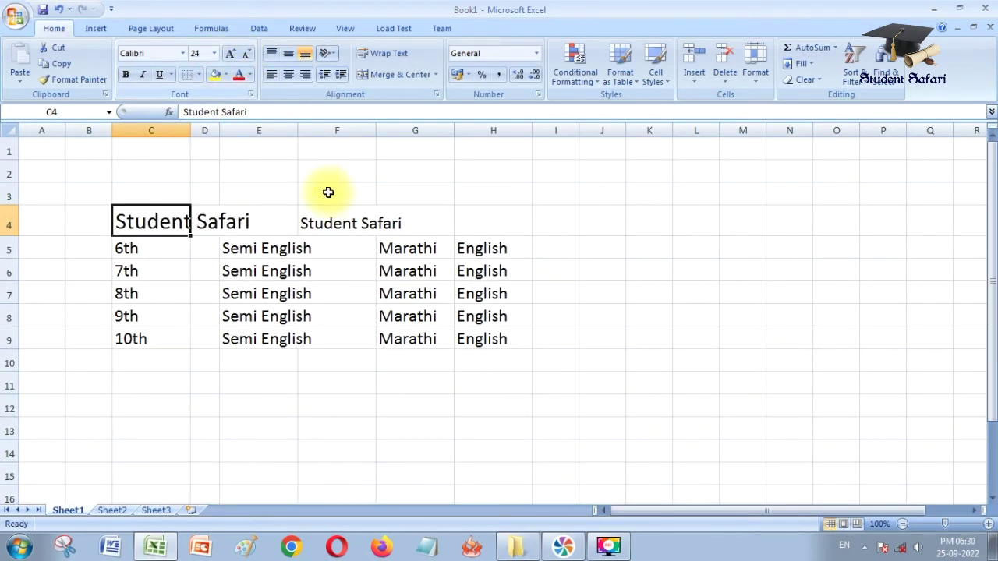
# Enlarge the F4 heading to 24 pt with three Grow Font steps.
pyautogui.click(338, 223)
pyautogui.click(232, 55)
pyautogui.click(233, 55)
pyautogui.click(232, 54)
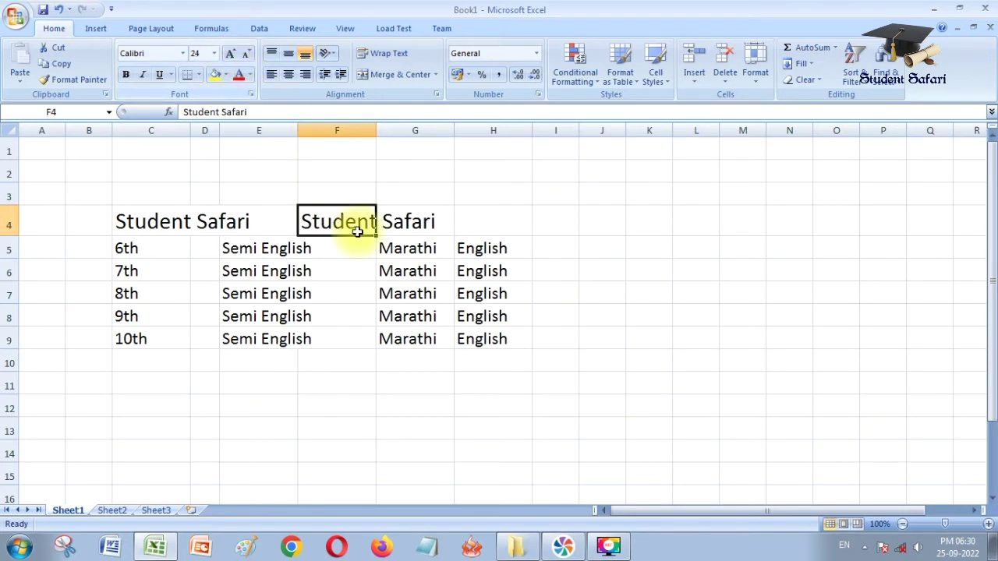
# Click off the headings to view them, then reselect the C4 heading.
pyautogui.click(392, 385)
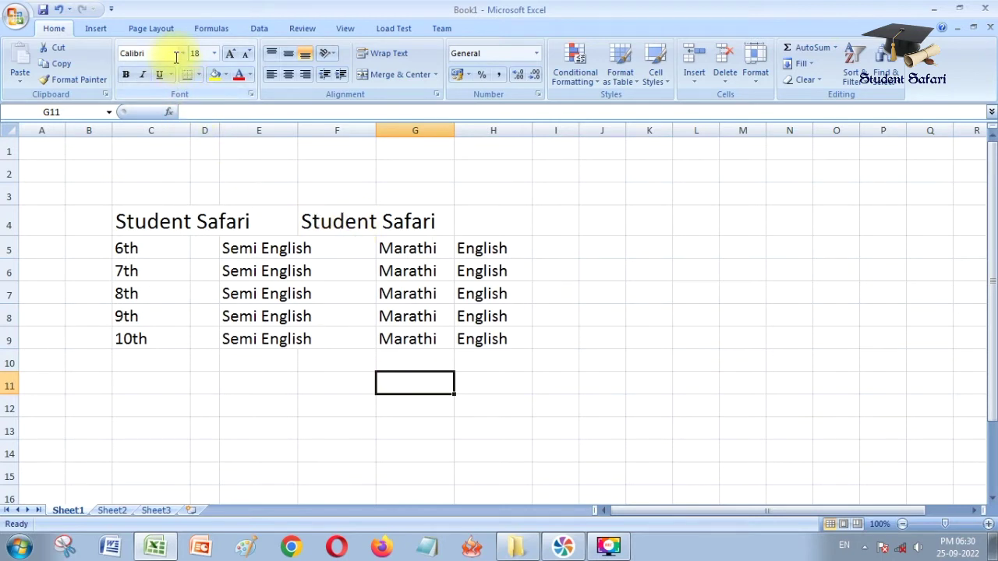
pyautogui.click(140, 222)
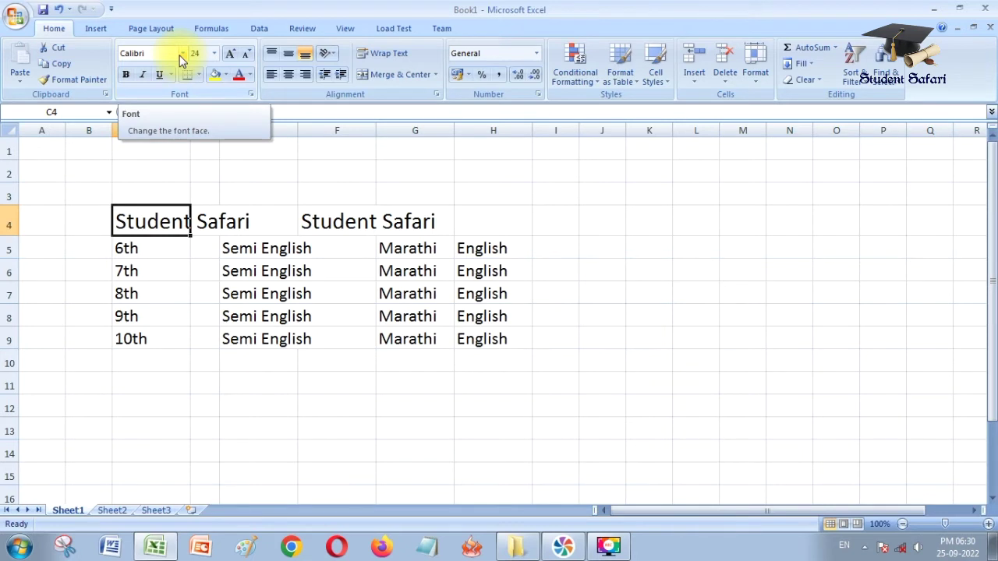
pyautogui.moveTo(181, 224)
pyautogui.mouseDown()
pyautogui.moveTo(185, 337)
pyautogui.moveTo(189, 232)
pyautogui.mouseUp()
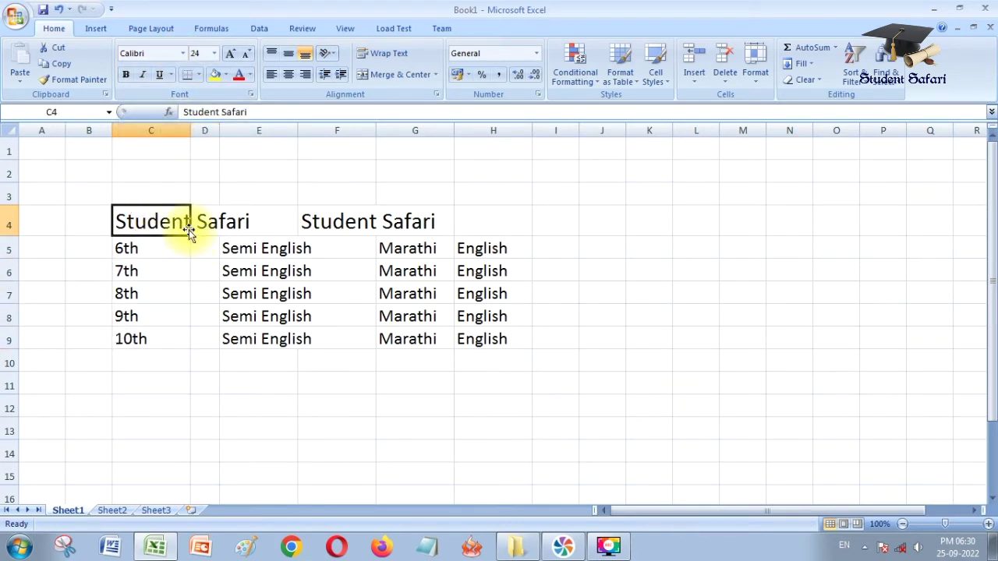
pyautogui.click(234, 251)
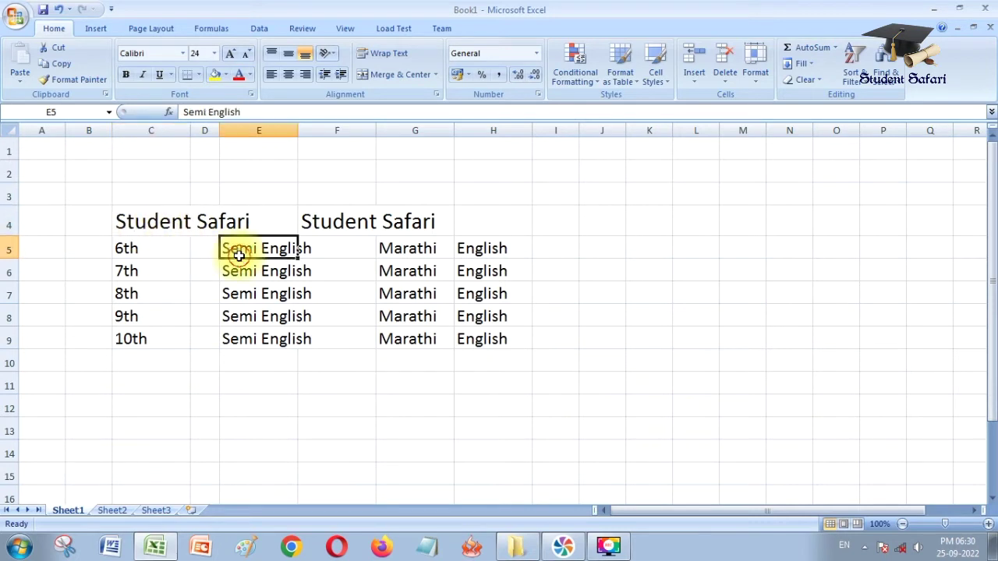
pyautogui.click(155, 225)
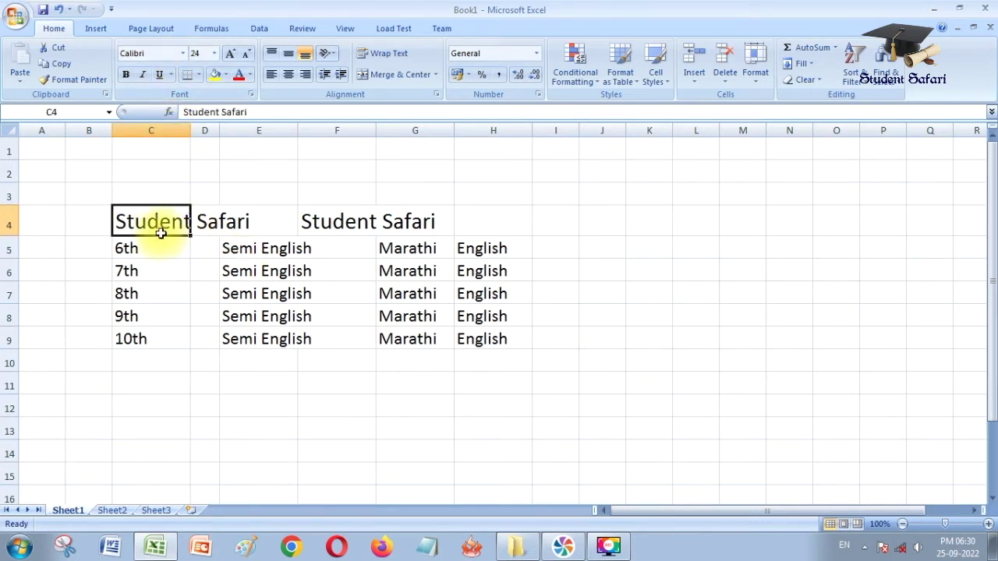
# Set the C4 heading in Baskerville Old Face and the English entries H5:H9 in Algerian.
pyautogui.click(183, 53)
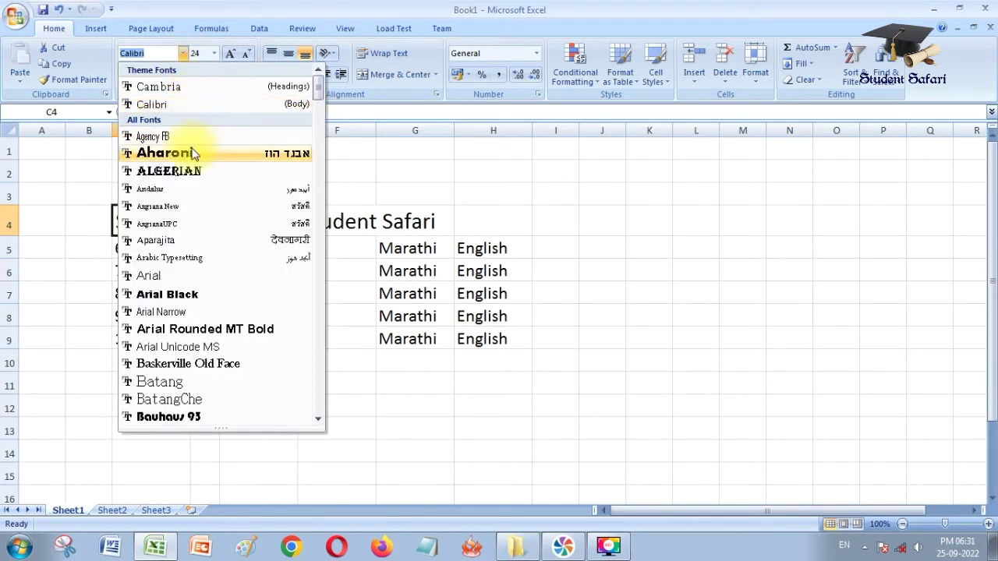
pyautogui.click(183, 363)
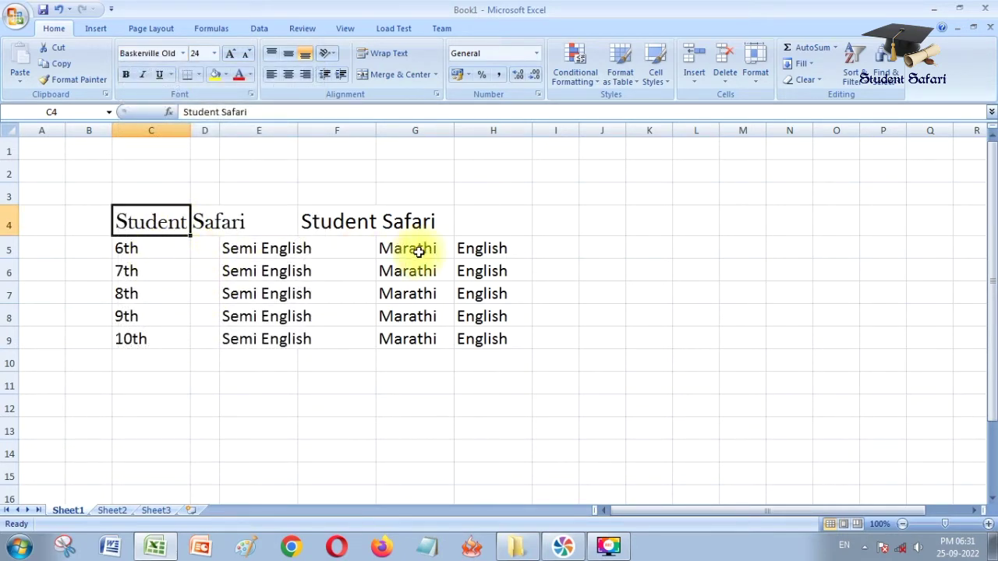
pyautogui.moveTo(485, 246); pyautogui.dragTo(489, 341)
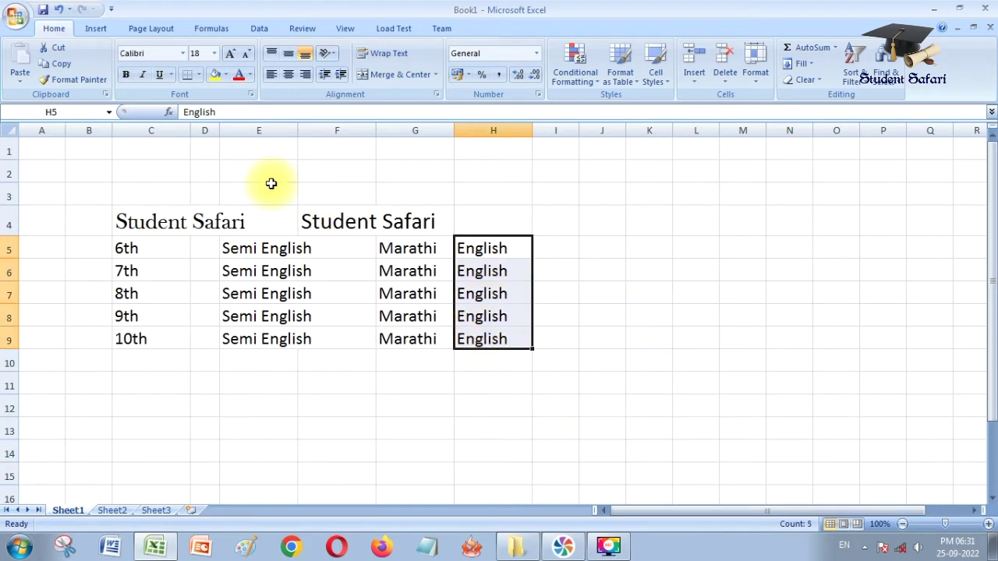
pyautogui.click(184, 54)
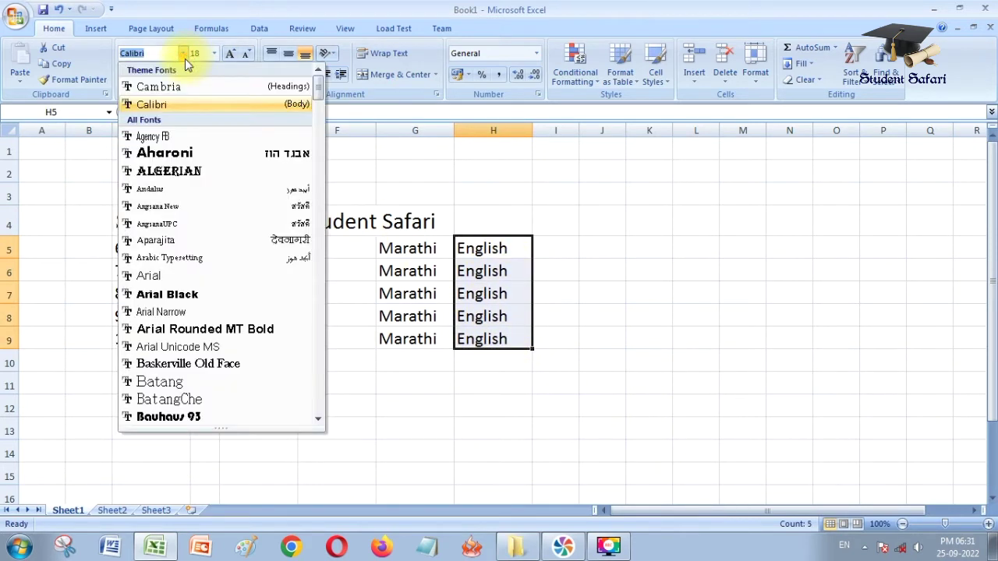
pyautogui.click(188, 166)
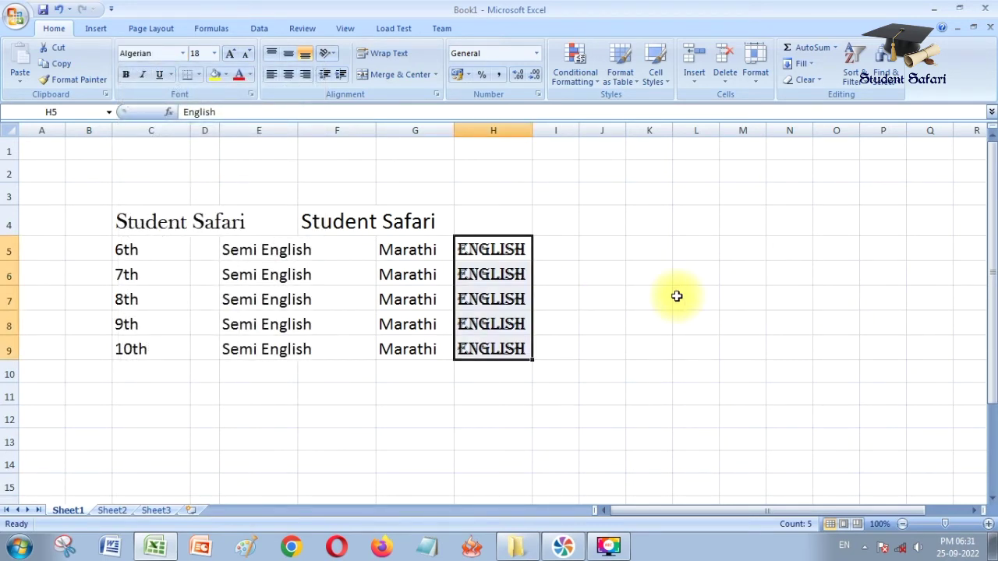
pyautogui.click(677, 296)
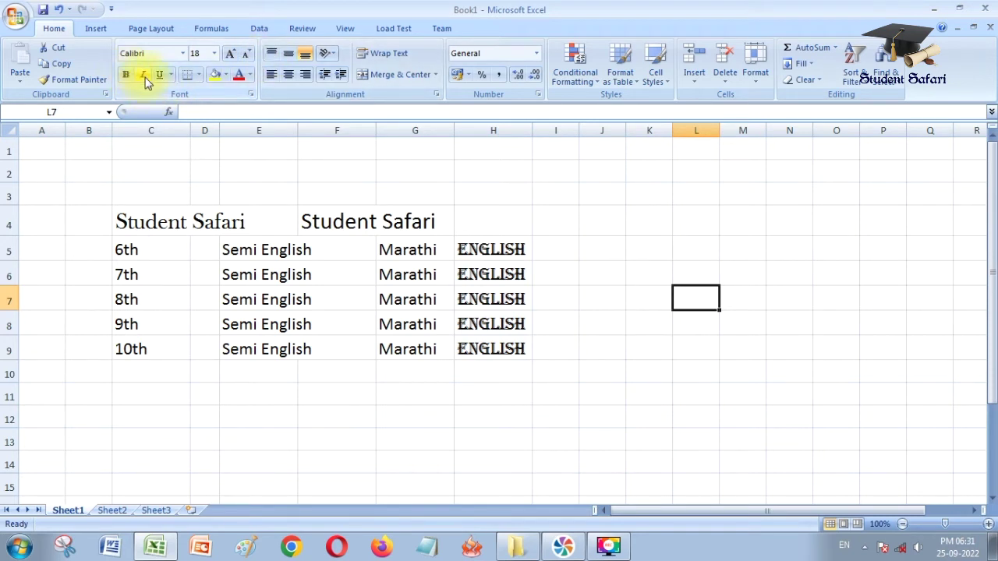
# Make the 6th–10th grade labels in C5:C9 bold.
pyautogui.click(349, 223)
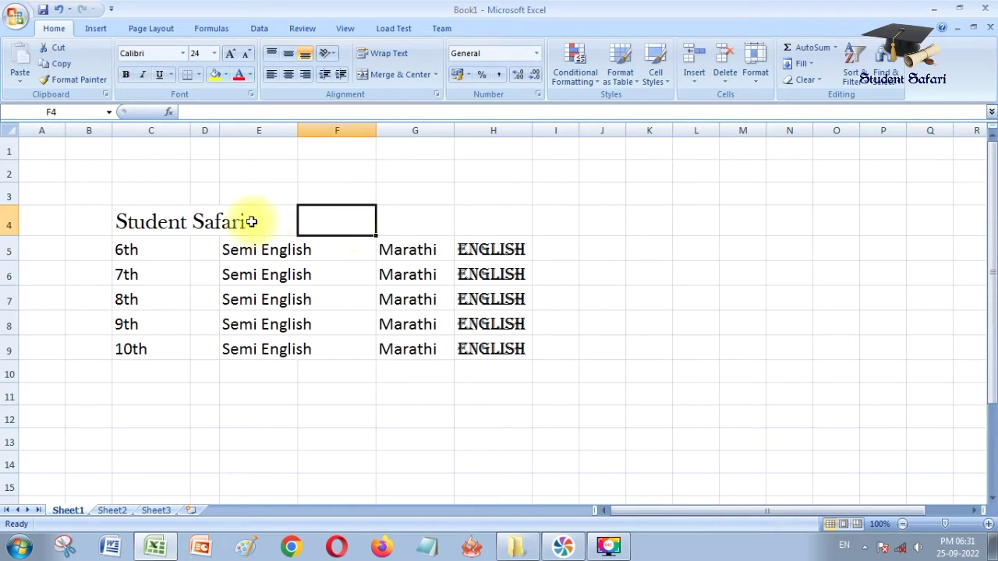
pyautogui.click(169, 220)
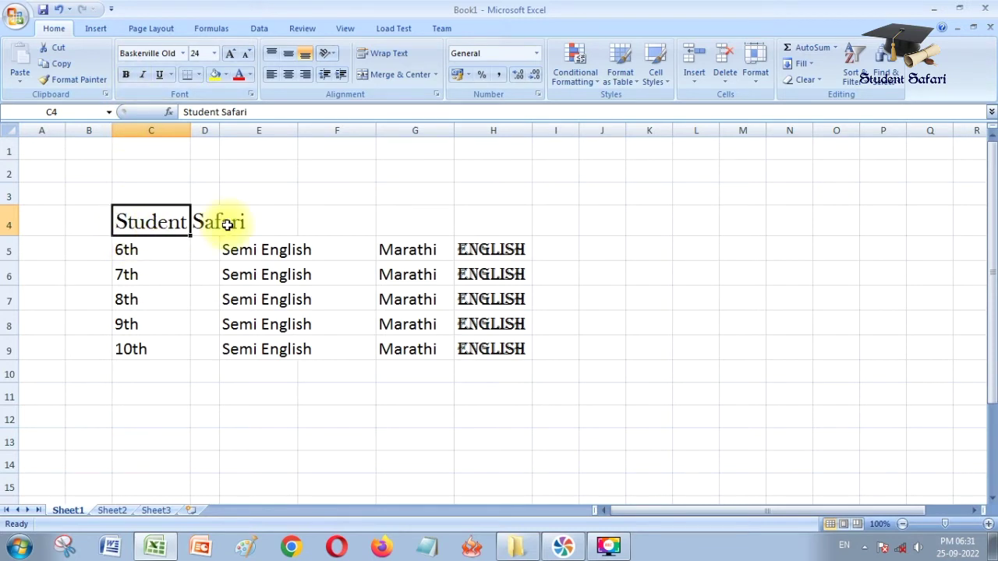
pyautogui.click(160, 247)
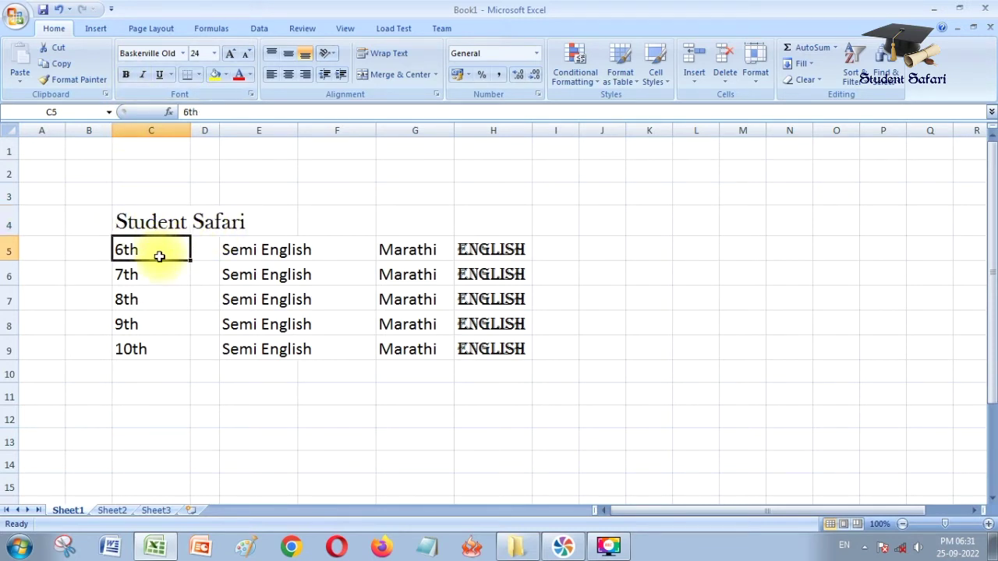
pyautogui.moveTo(160, 255); pyautogui.dragTo(162, 355)
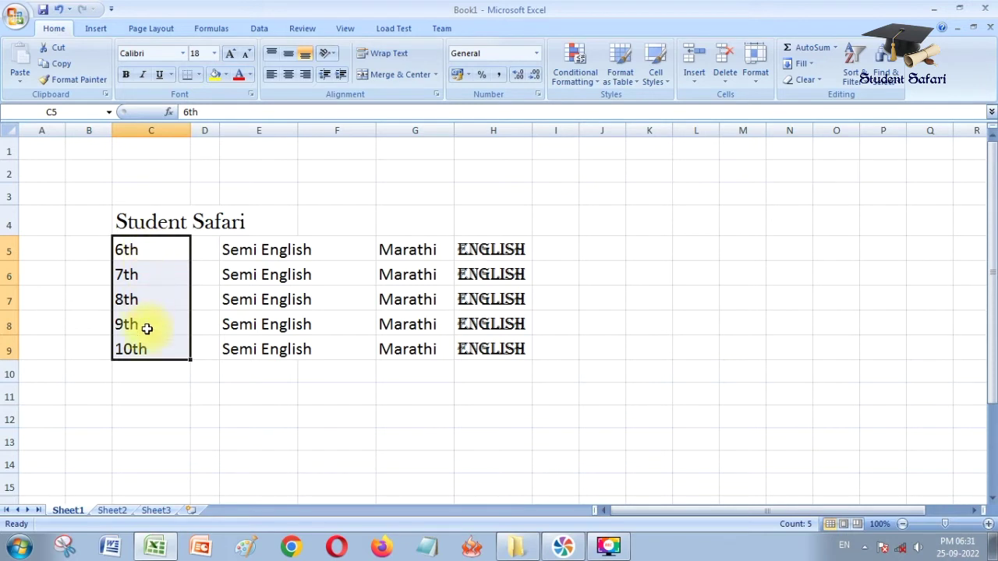
pyautogui.click(128, 76)
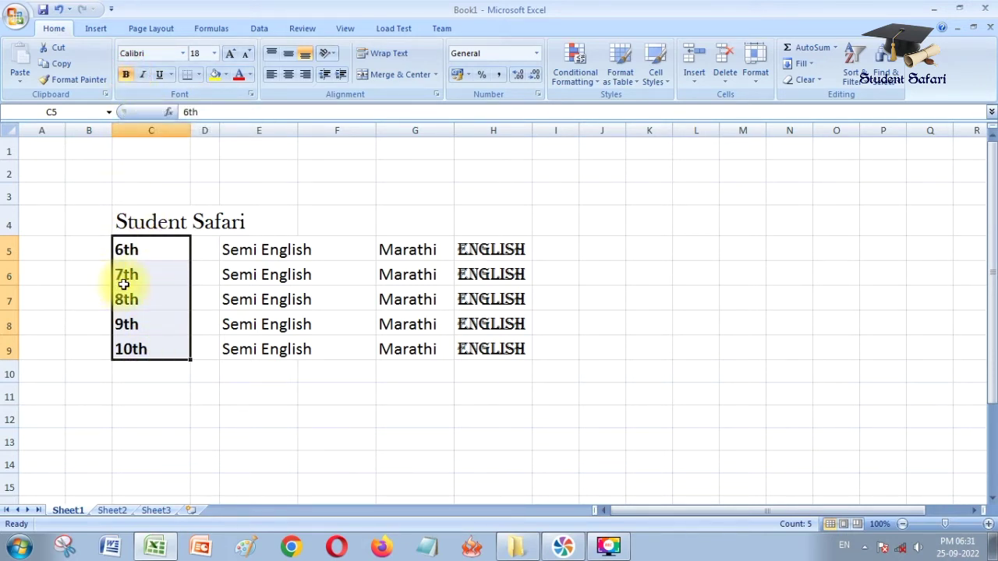
# Italicise the Semi English entries in E5:E9 and single-underline the Marathi entries in G5:G9.
pyautogui.moveTo(257, 248); pyautogui.dragTo(254, 347)
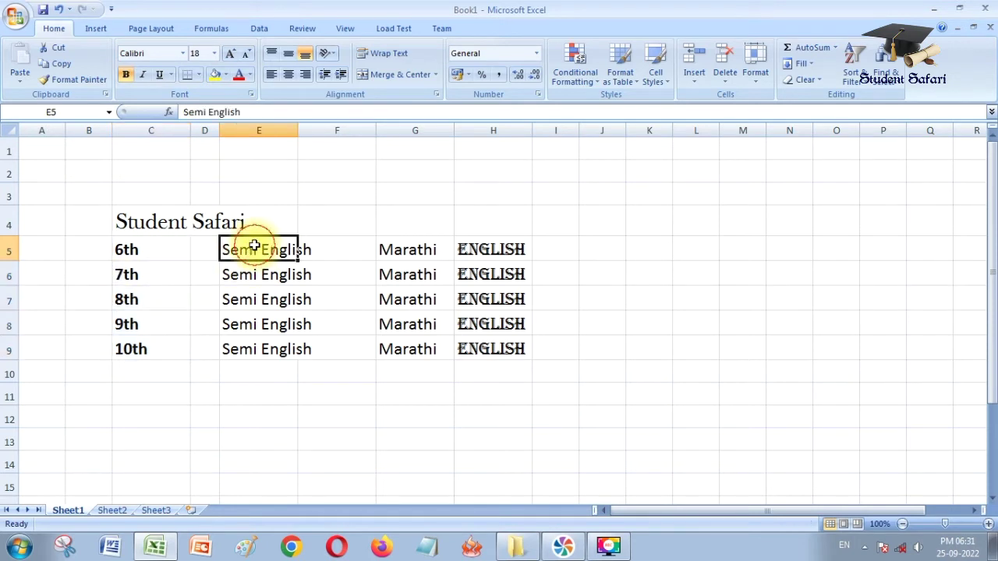
pyautogui.click(140, 76)
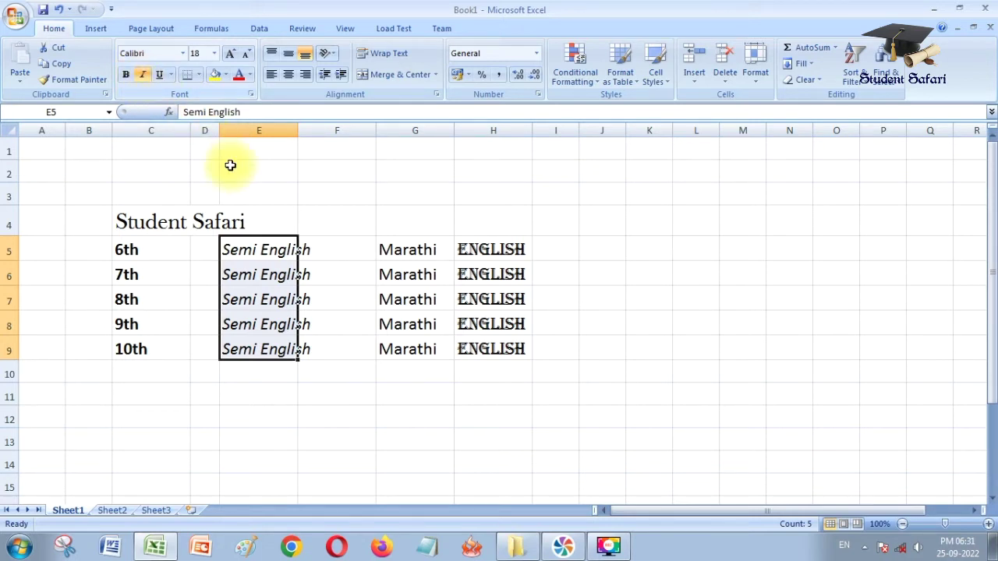
pyautogui.moveTo(403, 251); pyautogui.dragTo(404, 351)
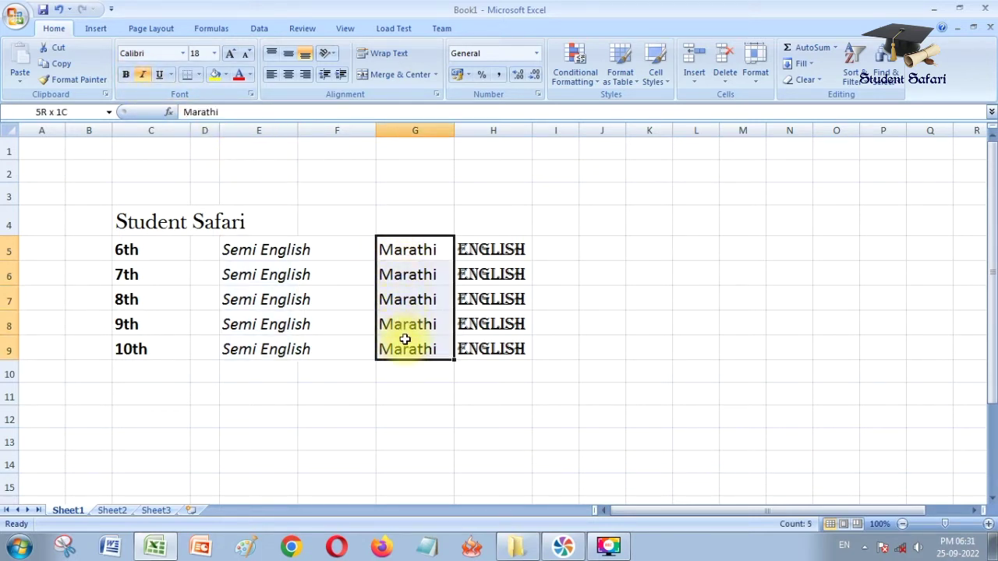
pyautogui.click(170, 75)
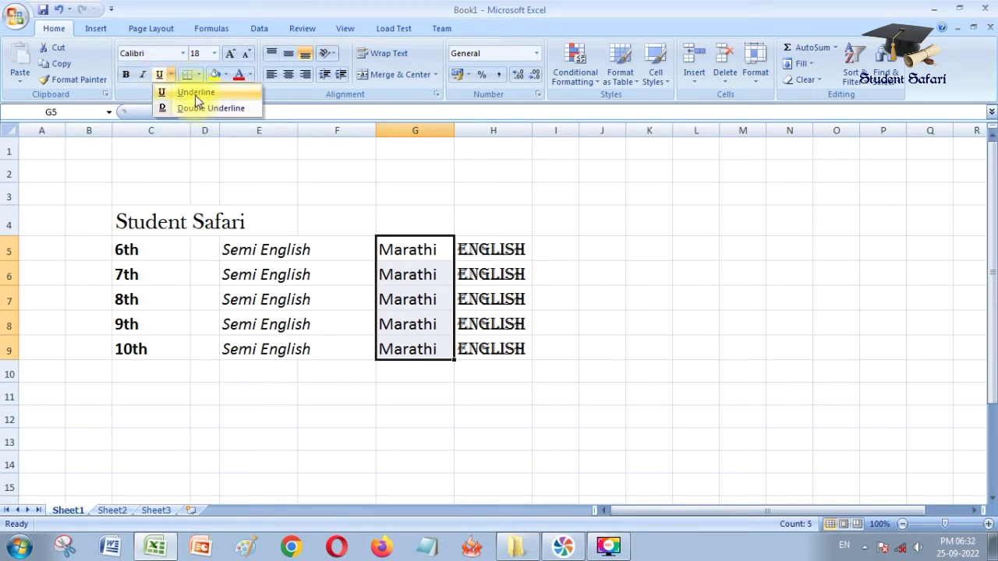
pyautogui.click(195, 93)
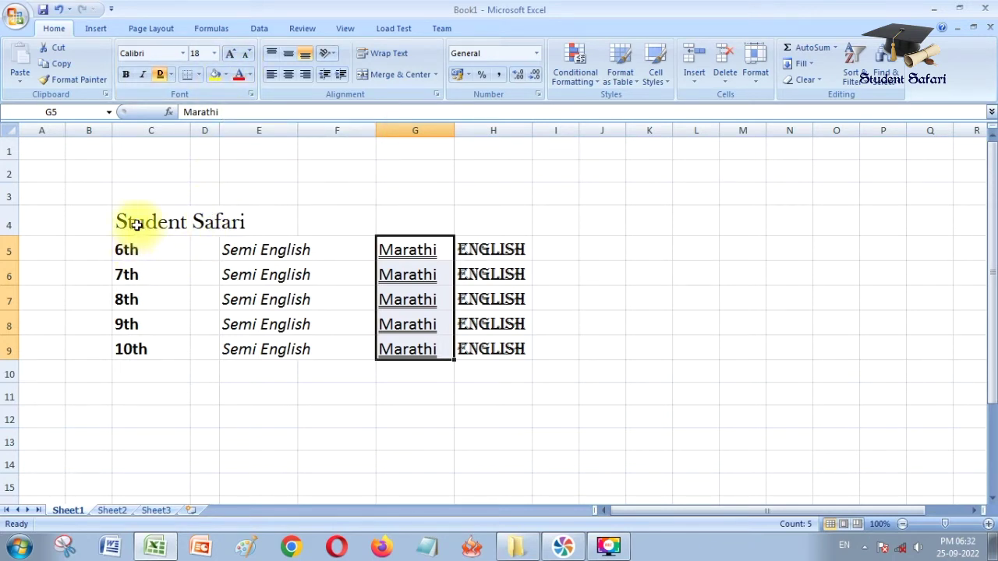
pyautogui.click(134, 224)
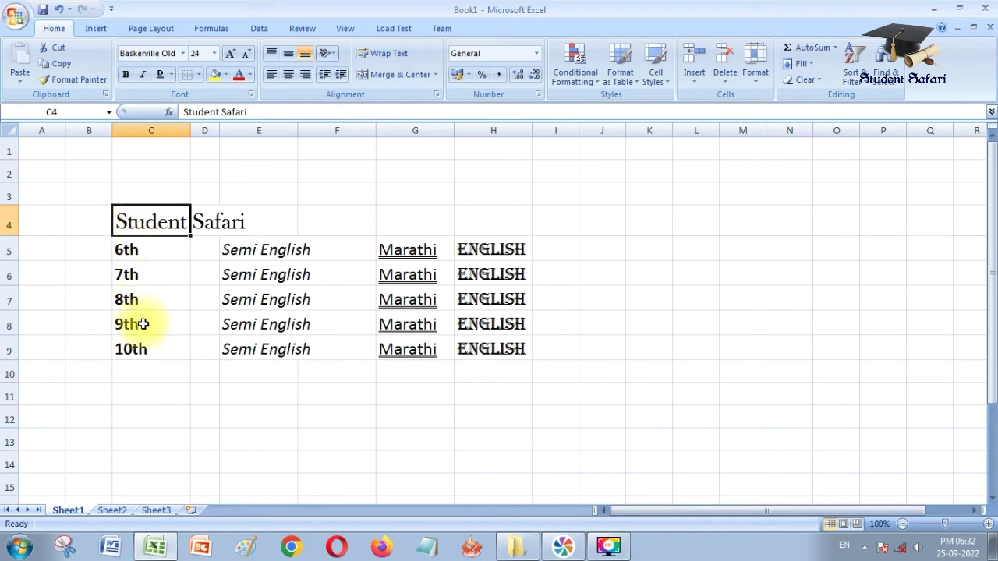
# Fill the 6th, 7th and 8th cells yellow, green and light blue.
pyautogui.click(129, 248)
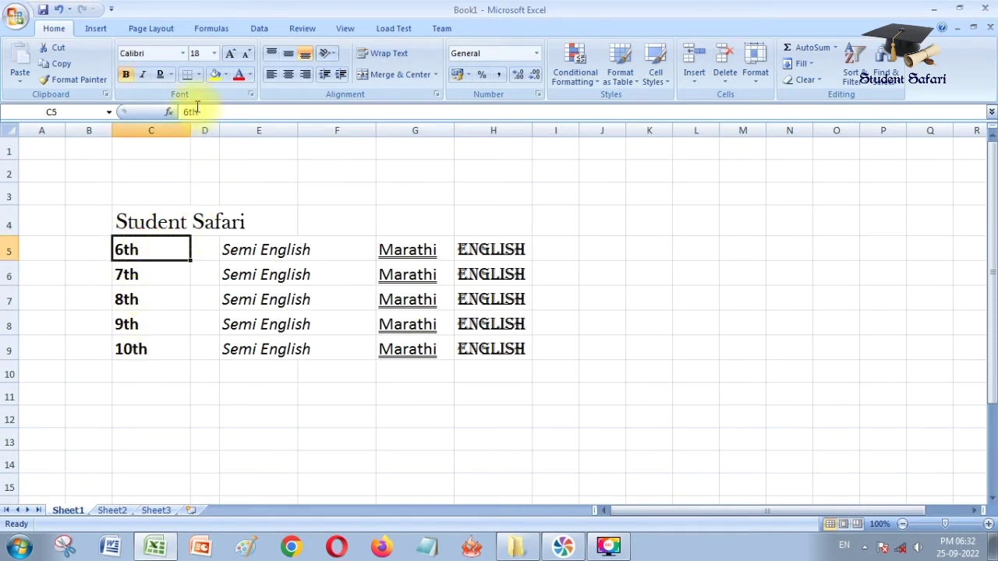
pyautogui.click(224, 76)
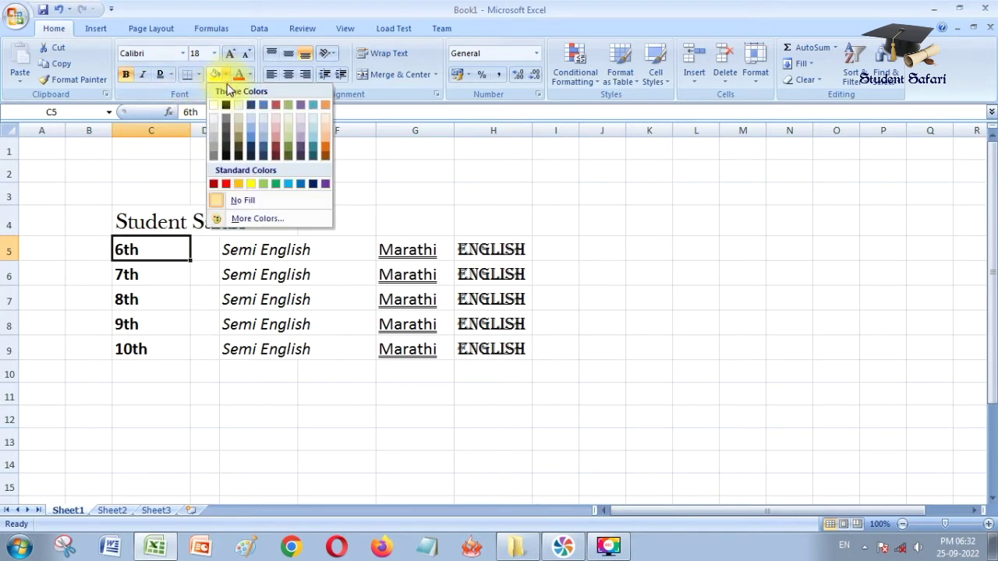
pyautogui.click(250, 184)
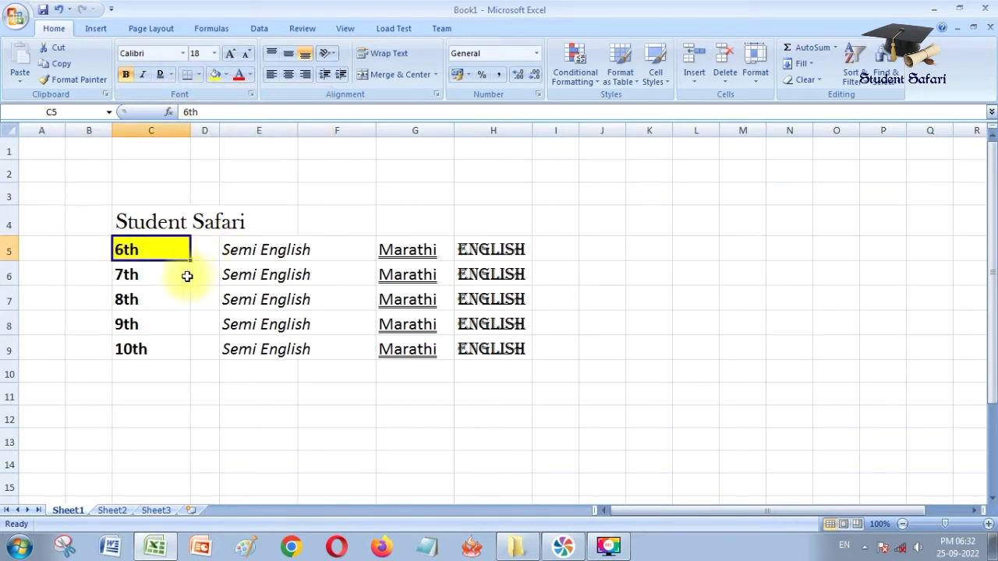
pyautogui.click(158, 274)
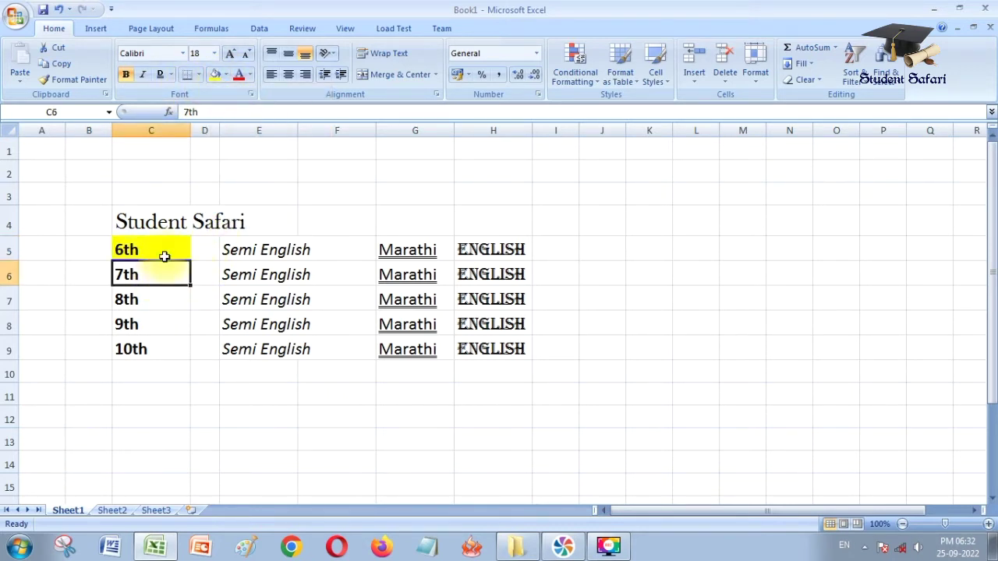
pyautogui.click(228, 75)
pyautogui.click(264, 185)
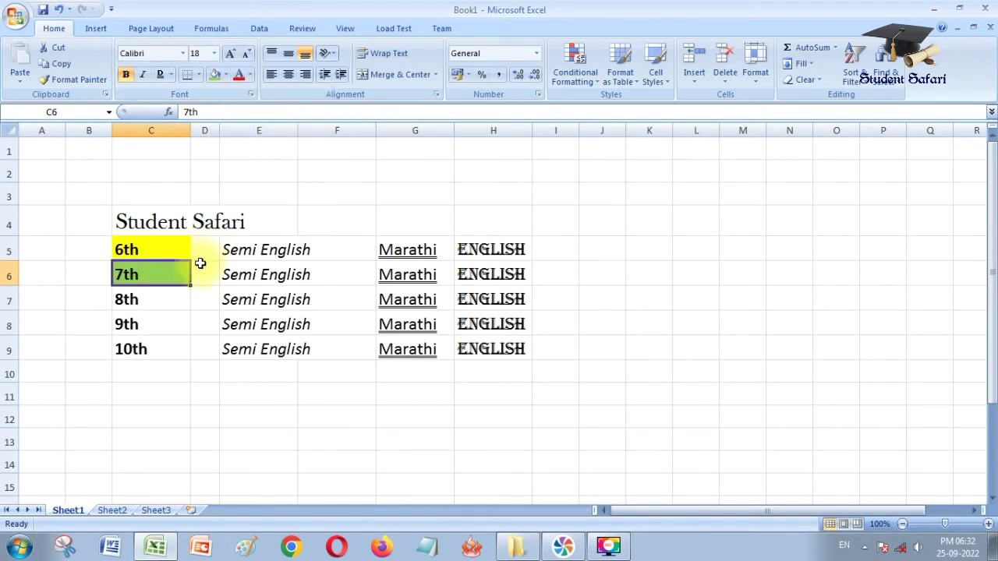
pyautogui.click(159, 298)
pyautogui.click(226, 76)
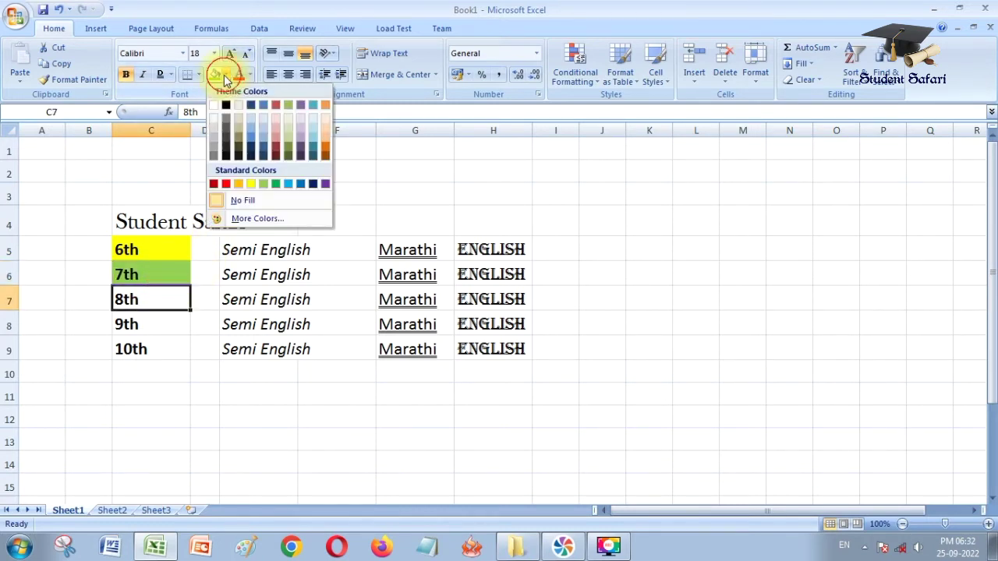
pyautogui.click(288, 184)
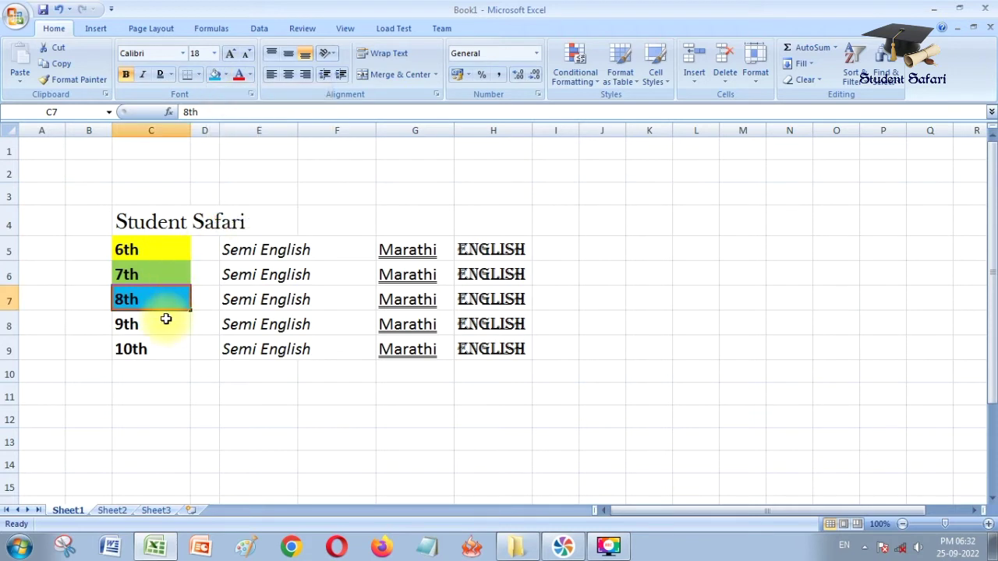
# Fill the 9th cell orange and the 10th cell pale olive green.
pyautogui.click(167, 320)
pyautogui.click(227, 77)
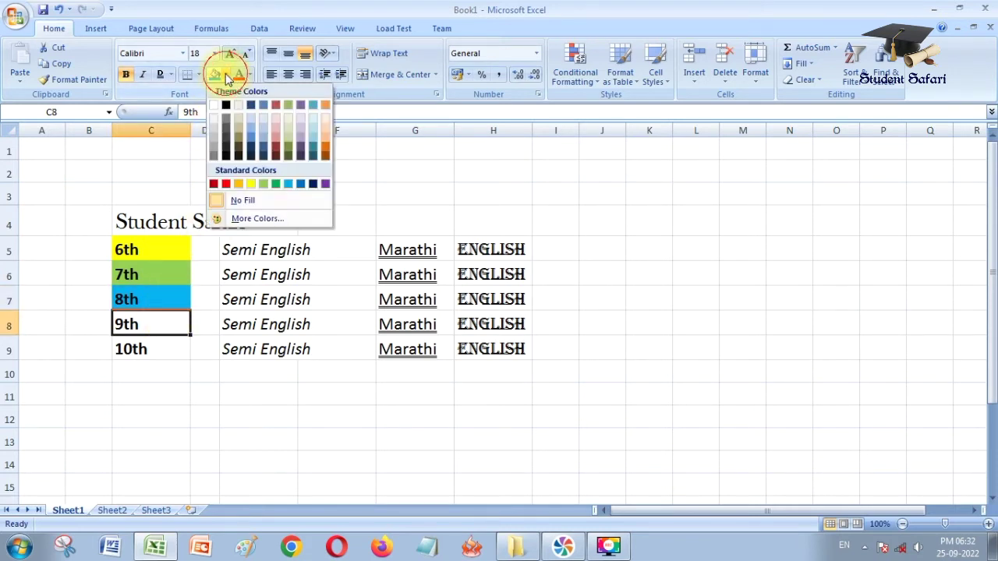
pyautogui.click(325, 148)
pyautogui.click(159, 348)
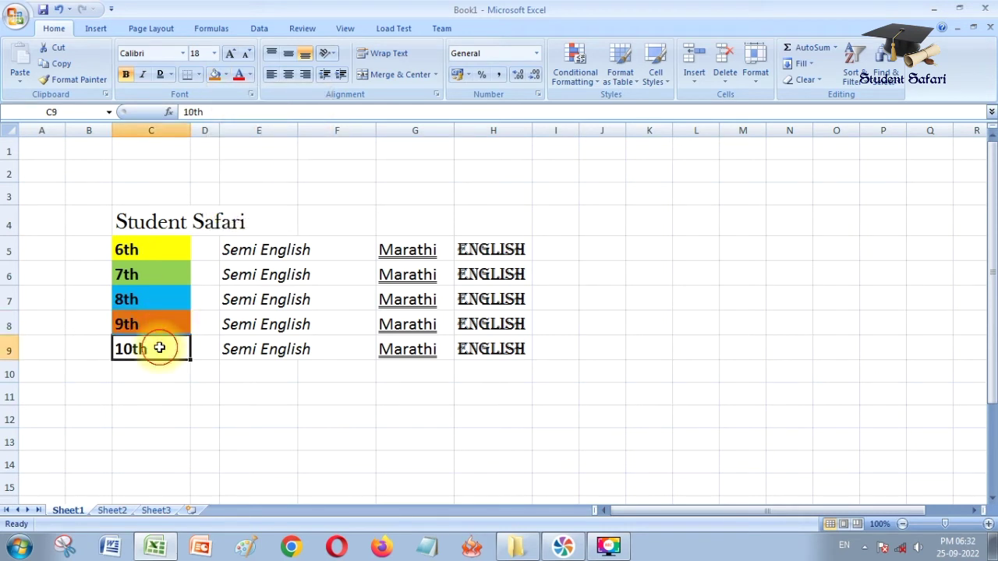
pyautogui.click(223, 81)
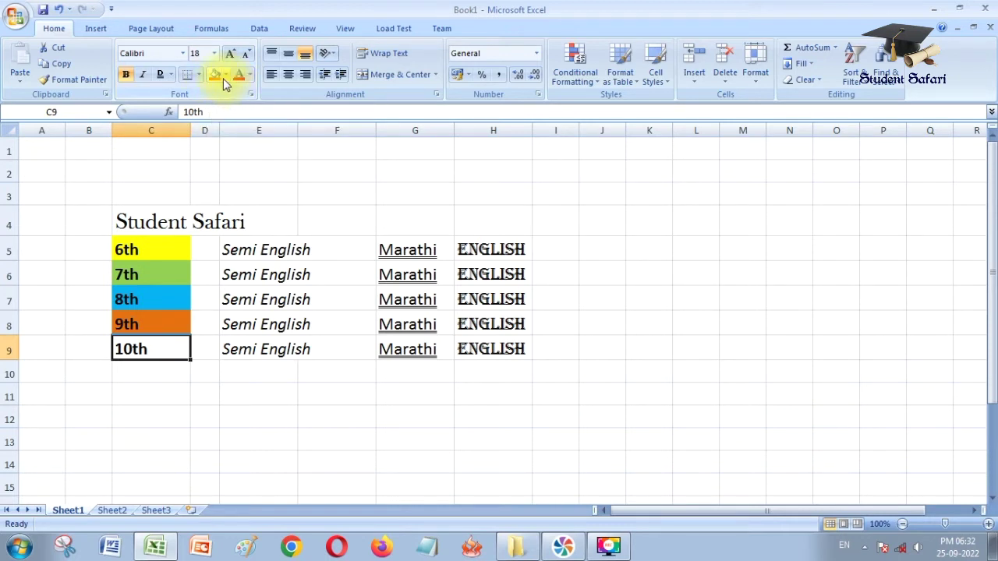
pyautogui.click(225, 74)
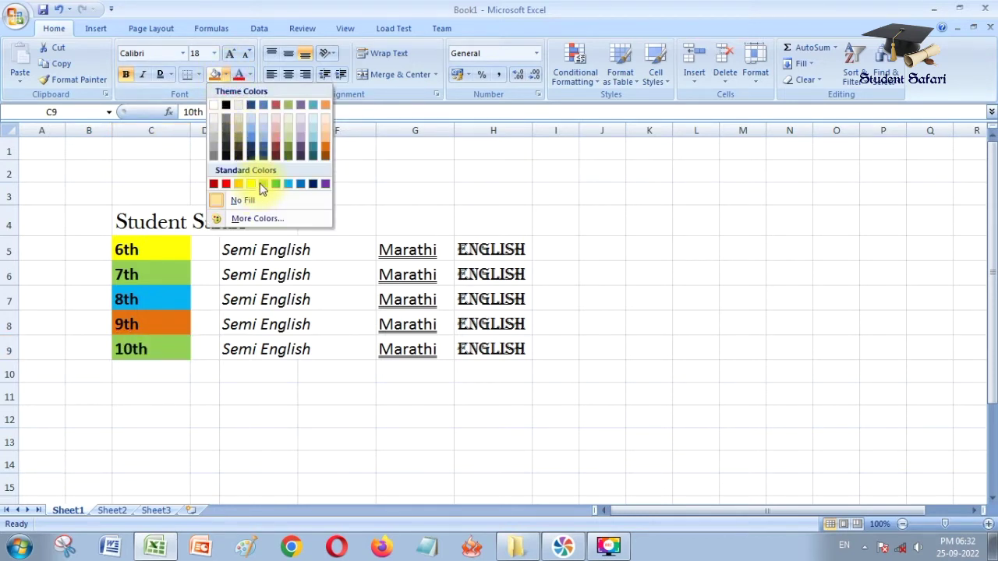
pyautogui.click(288, 143)
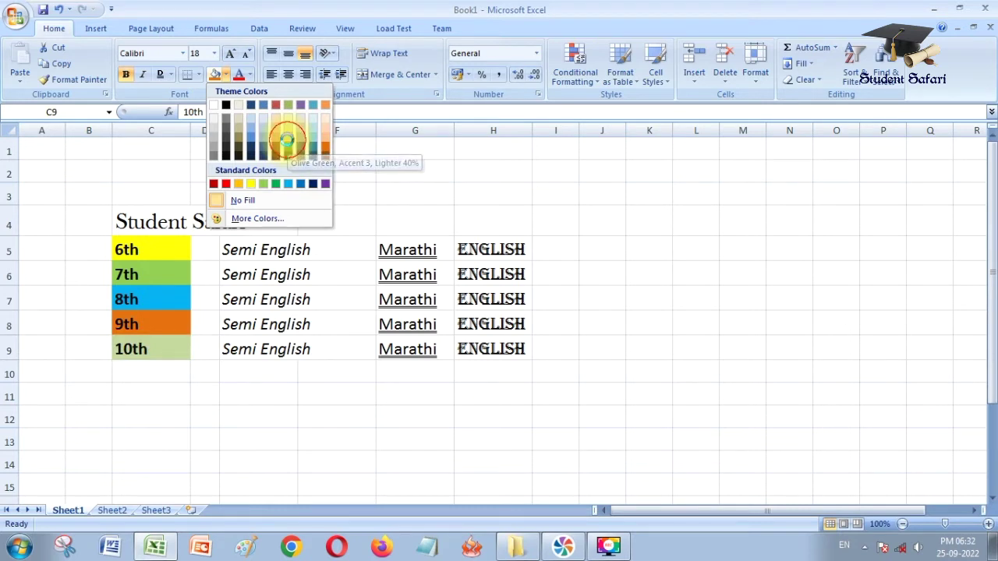
pyautogui.click(293, 302)
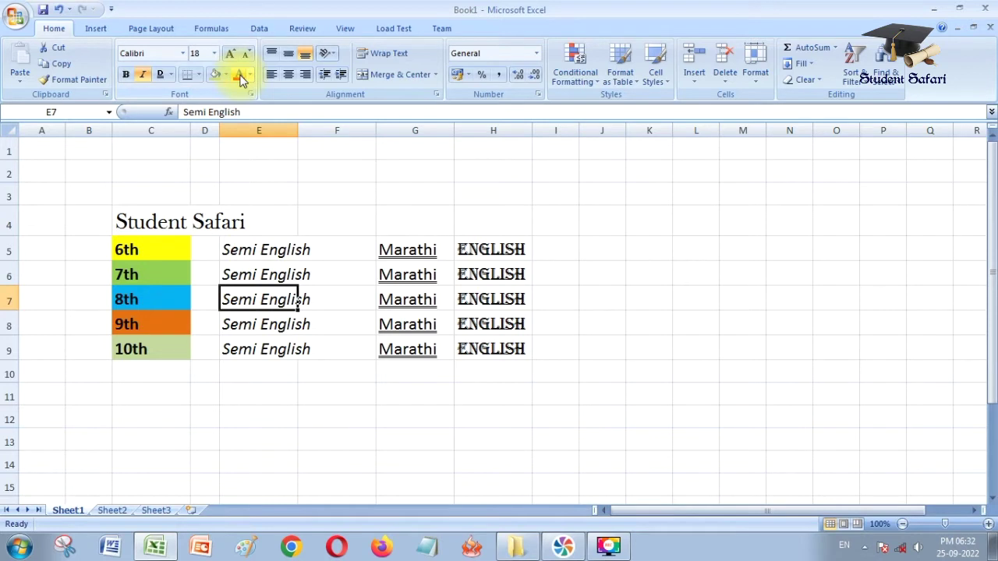
# Colour the Semi English text in E5:E7 blue.
pyautogui.click(263, 250)
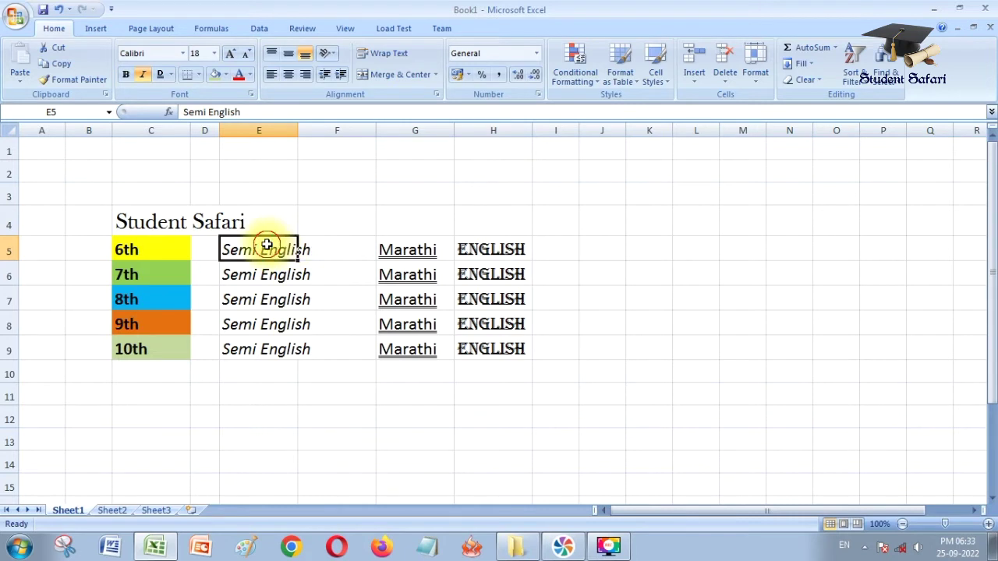
pyautogui.moveTo(267, 246); pyautogui.dragTo(268, 299)
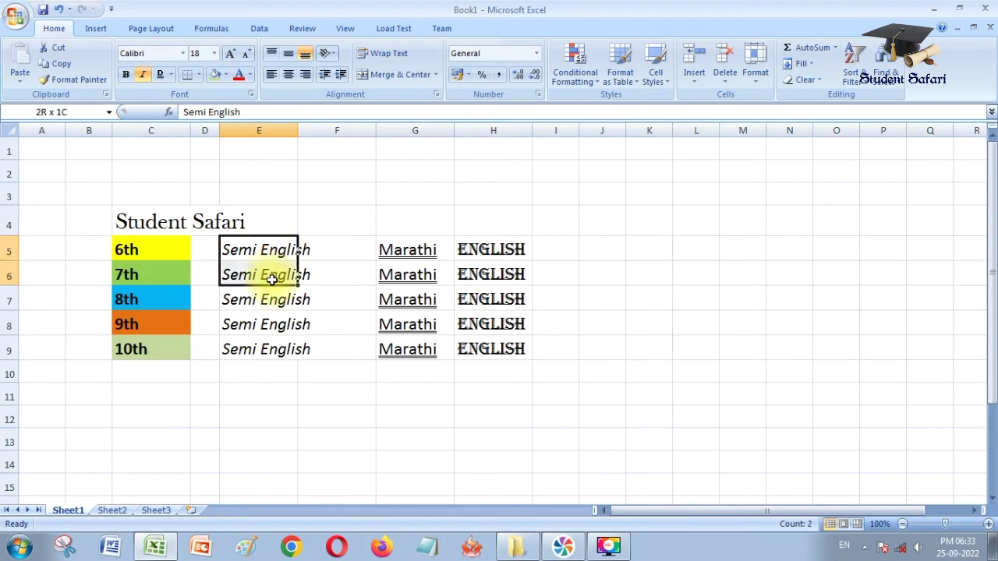
pyautogui.click(250, 75)
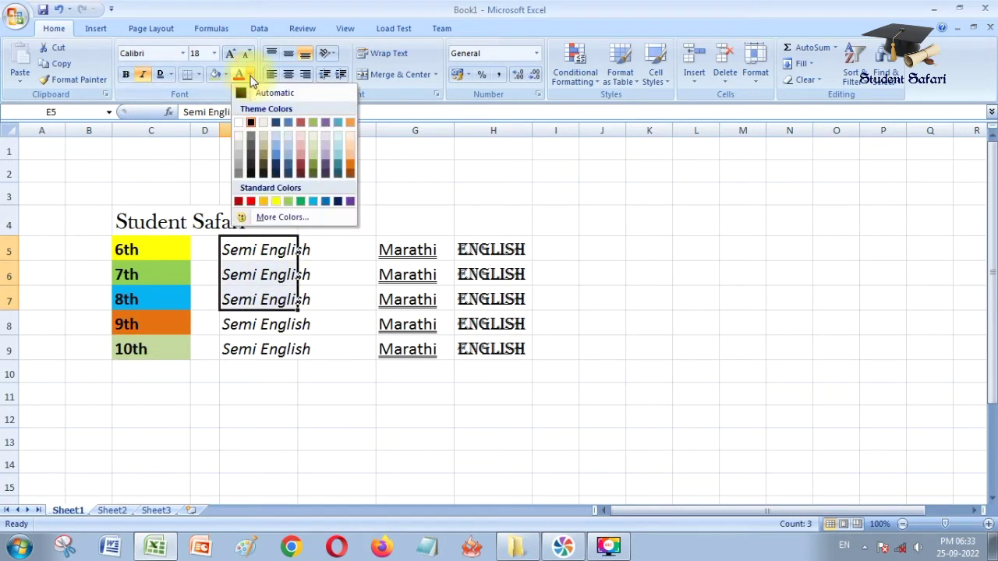
pyautogui.click(329, 202)
pyautogui.click(624, 292)
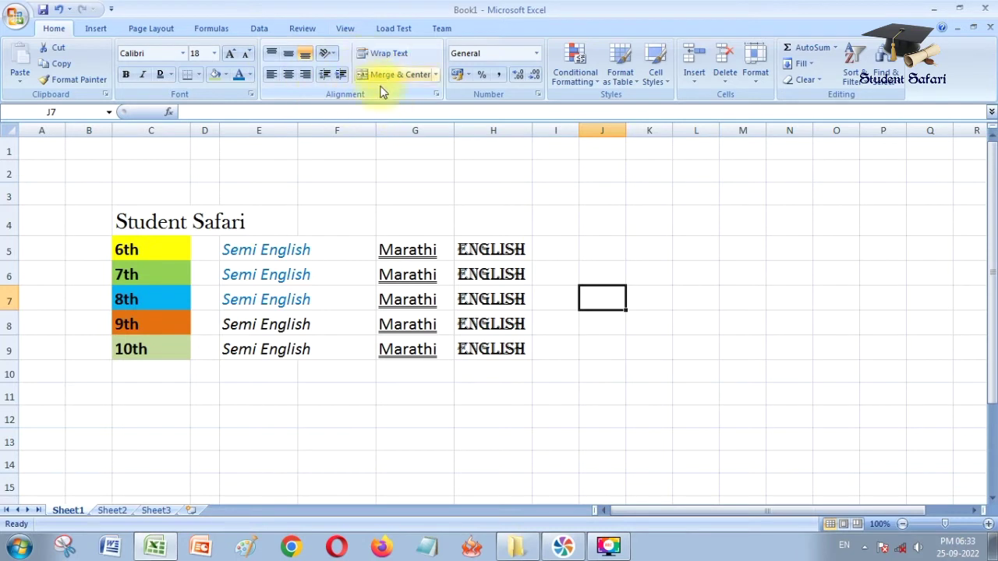
pyautogui.click(398, 223)
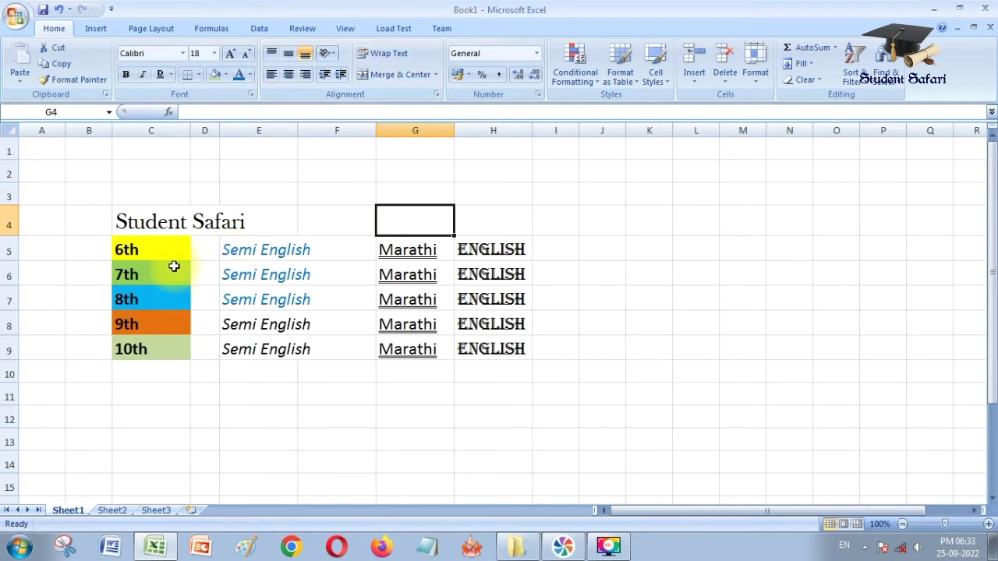
pyautogui.moveTo(151, 249); pyautogui.dragTo(158, 340)
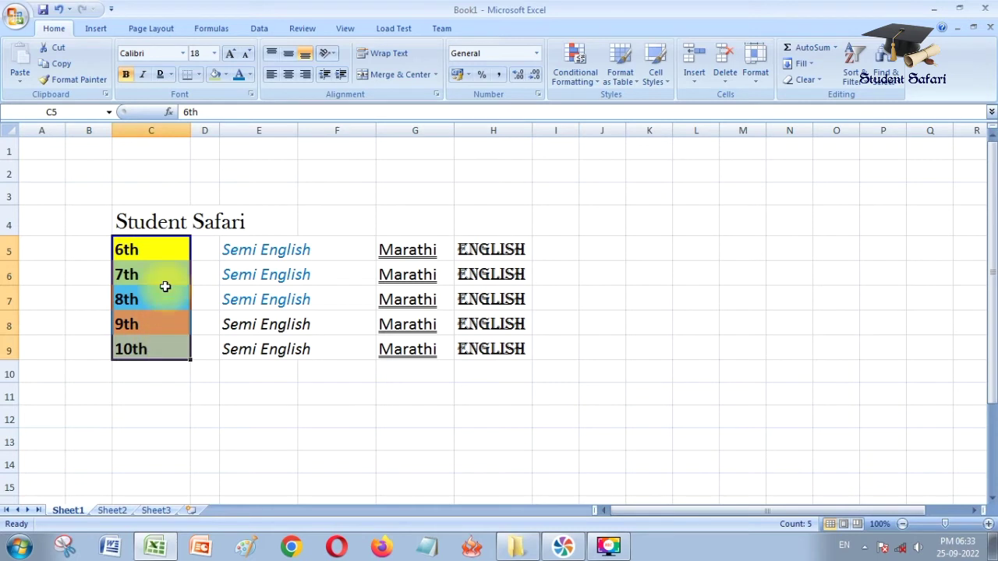
# Apply No Fill to the grade cells C5:C9.
pyautogui.click(225, 74)
pyautogui.click(239, 202)
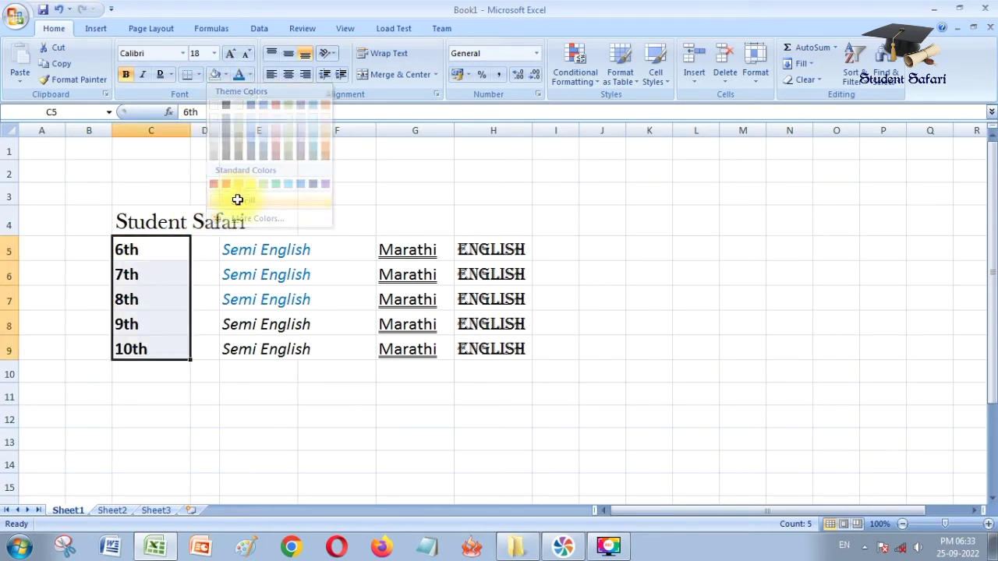
pyautogui.click(296, 408)
pyautogui.click(161, 248)
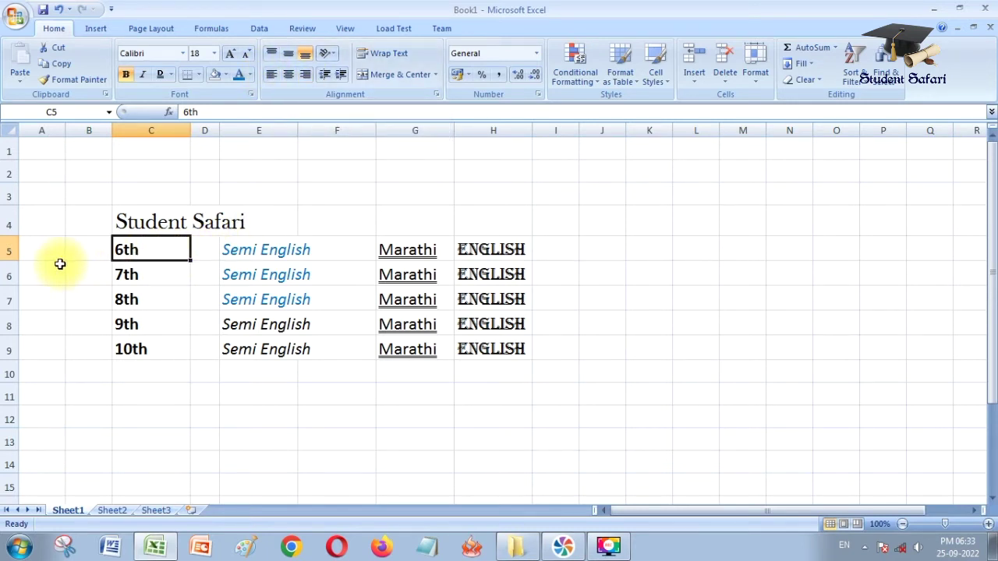
# Heighten rows 5, 7 and 9, with row 5 the tallest, and top-align the 6th label.
pyautogui.moveTo(12, 264); pyautogui.dragTo(12, 264)
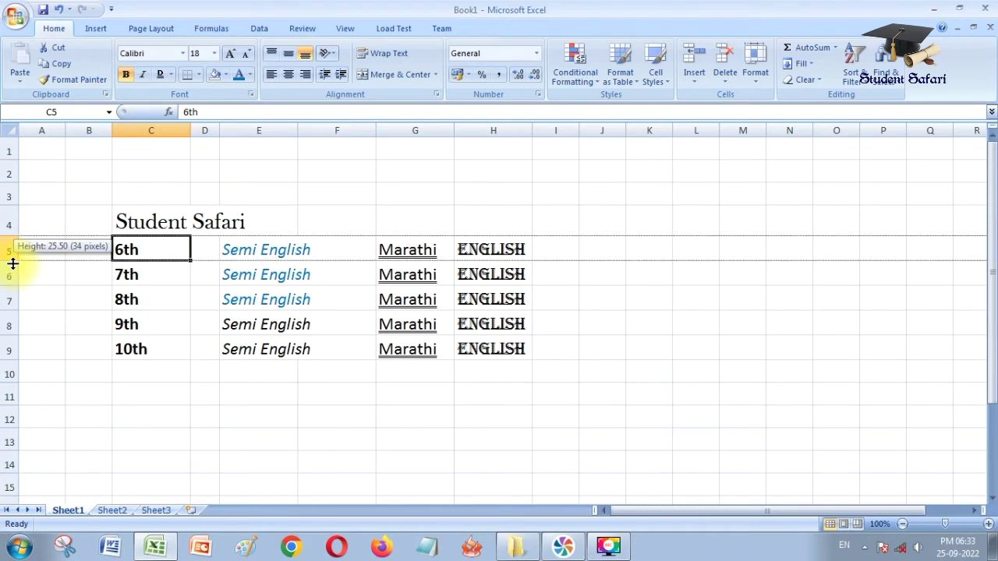
pyautogui.moveTo(12, 263); pyautogui.dragTo(13, 331)
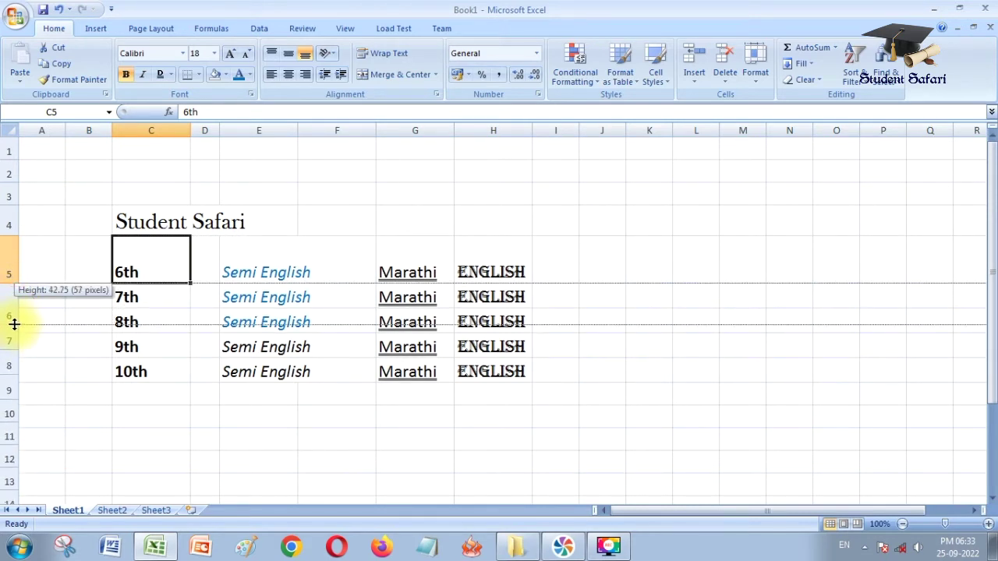
pyautogui.moveTo(13, 357); pyautogui.dragTo(11, 400)
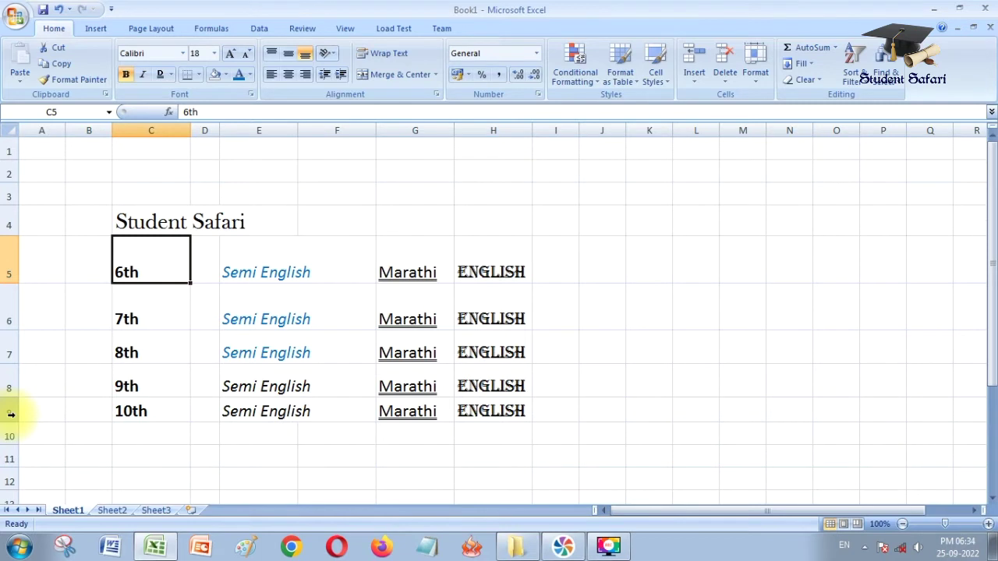
pyautogui.moveTo(13, 423); pyautogui.dragTo(12, 432)
pyautogui.click(257, 271)
pyautogui.click(160, 258)
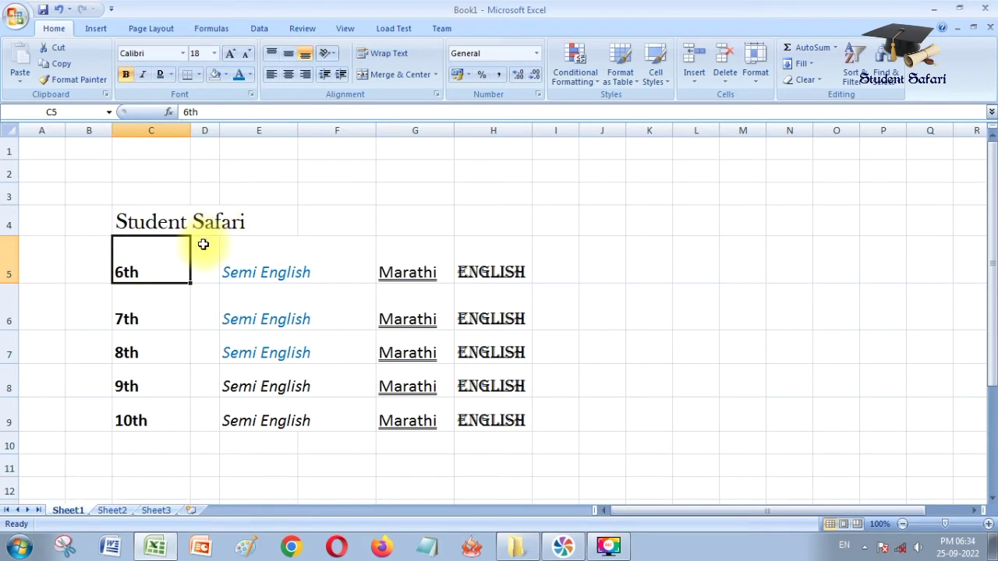
pyautogui.click(278, 60)
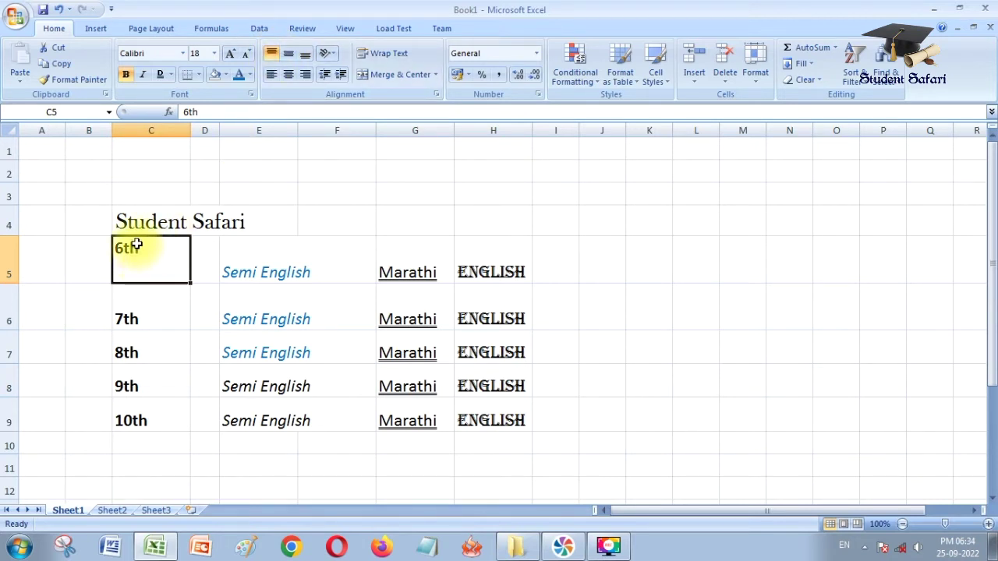
# Make row 7 taller, middle-align the 7th label, and widen column E.
pyautogui.click(129, 319)
pyautogui.moveTo(11, 362); pyautogui.dragTo(10, 380)
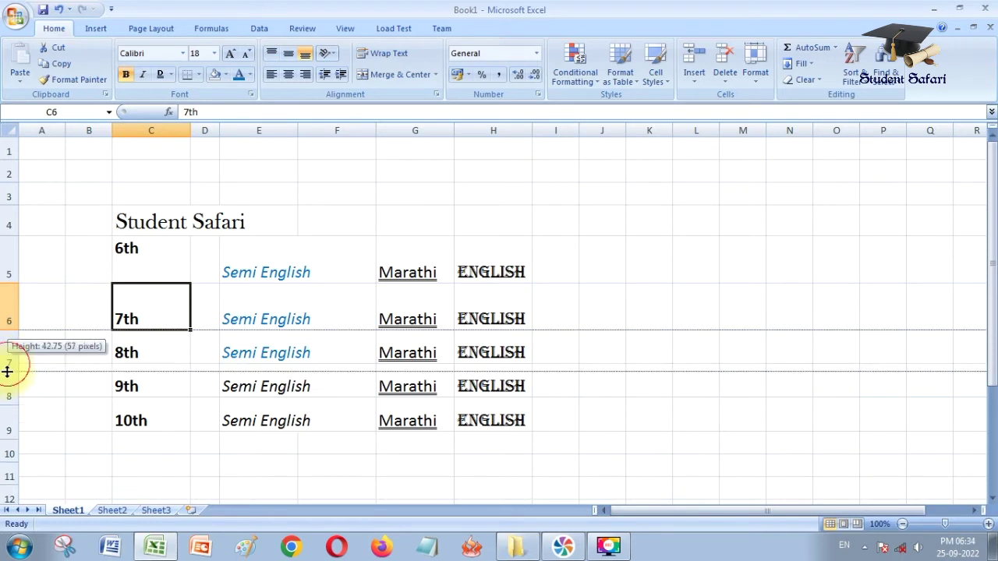
pyautogui.click(288, 53)
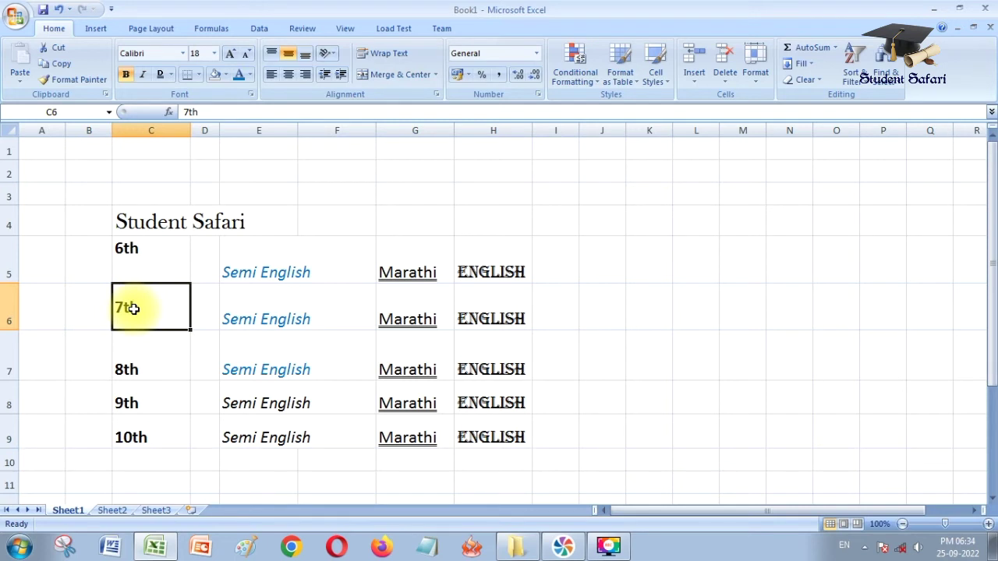
pyautogui.click(136, 373)
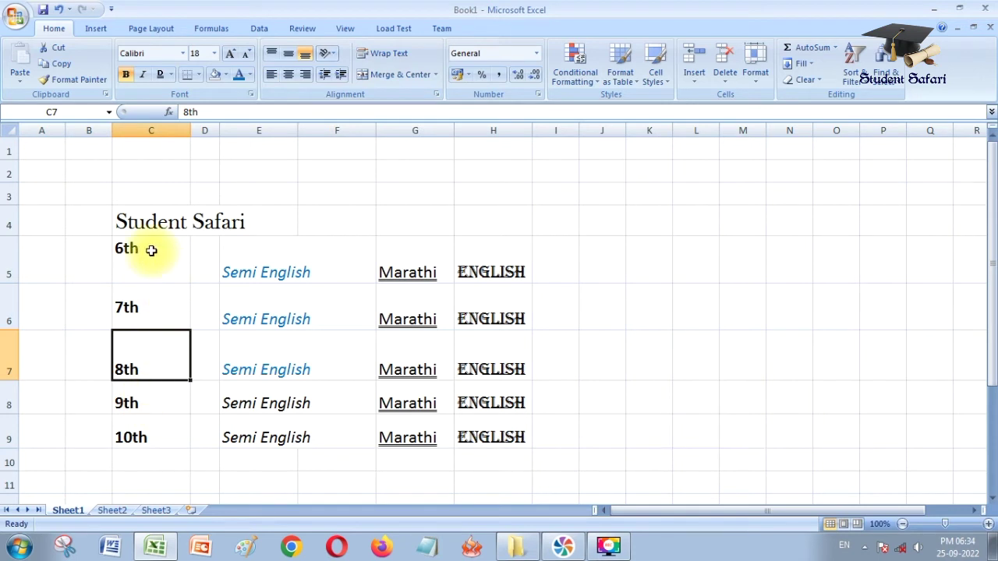
pyautogui.moveTo(297, 119); pyautogui.dragTo(335, 121)
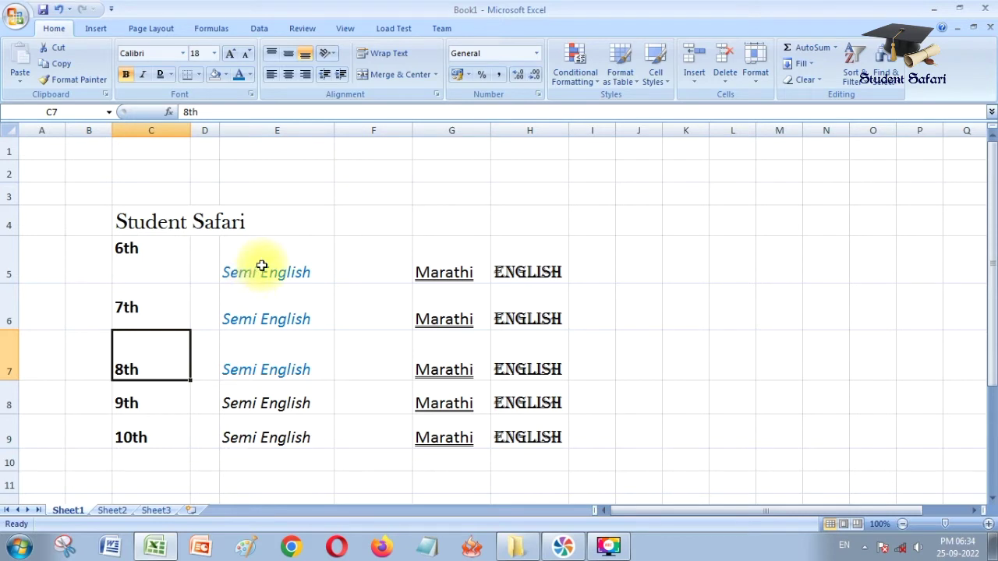
# Left-align the first Semi English entry and widen column E further.
pyautogui.click(261, 269)
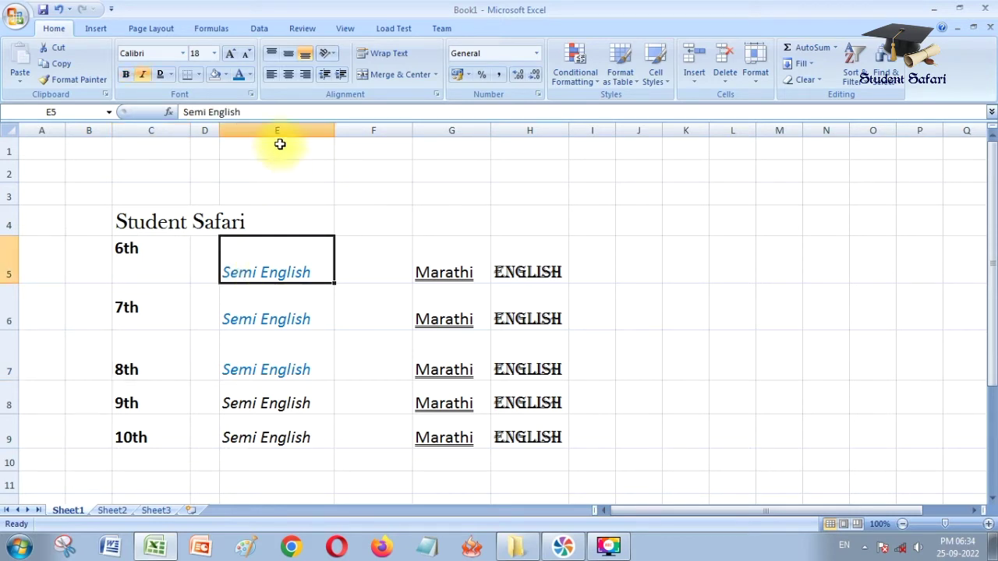
pyautogui.click(275, 81)
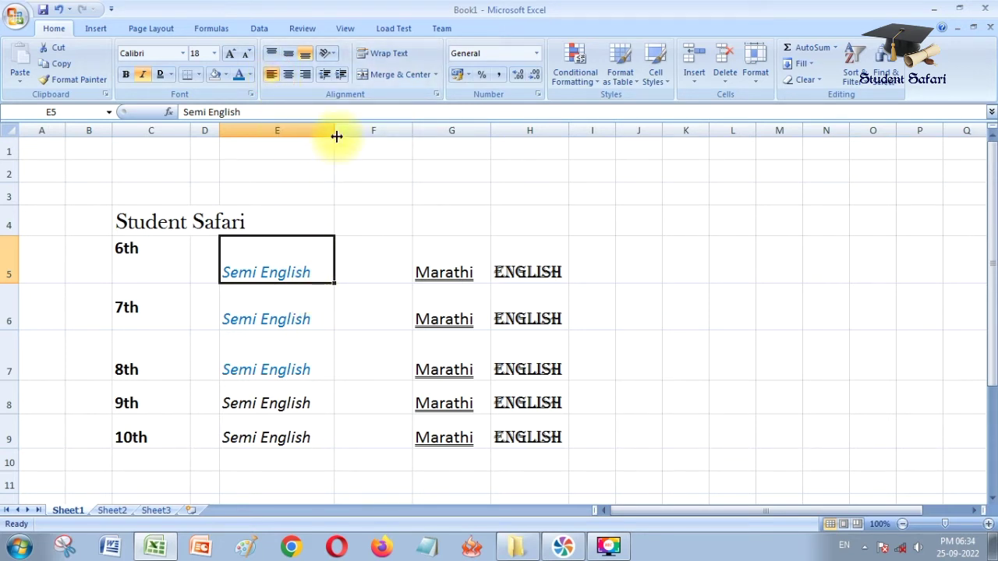
pyautogui.moveTo(336, 136); pyautogui.dragTo(382, 136)
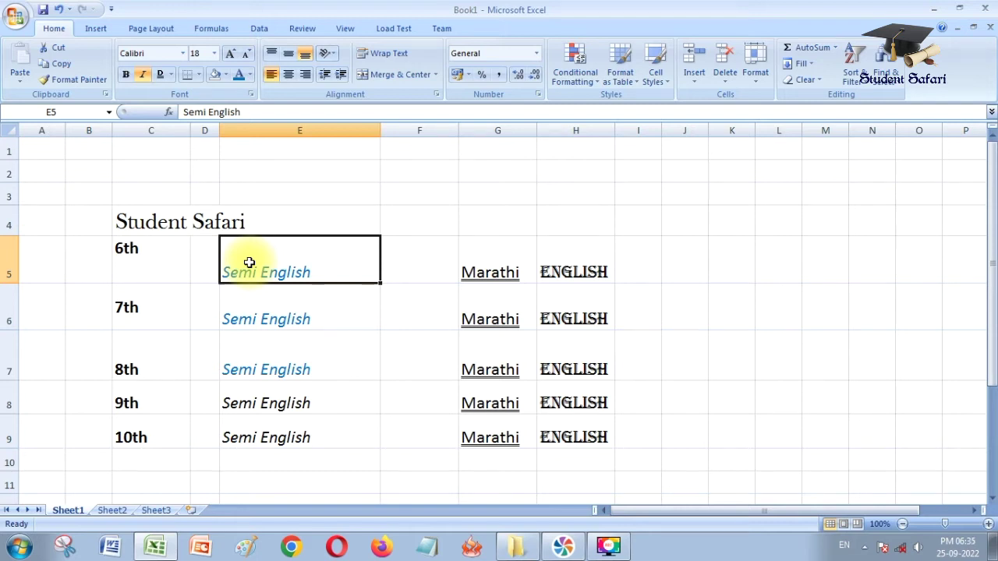
pyautogui.click(248, 319)
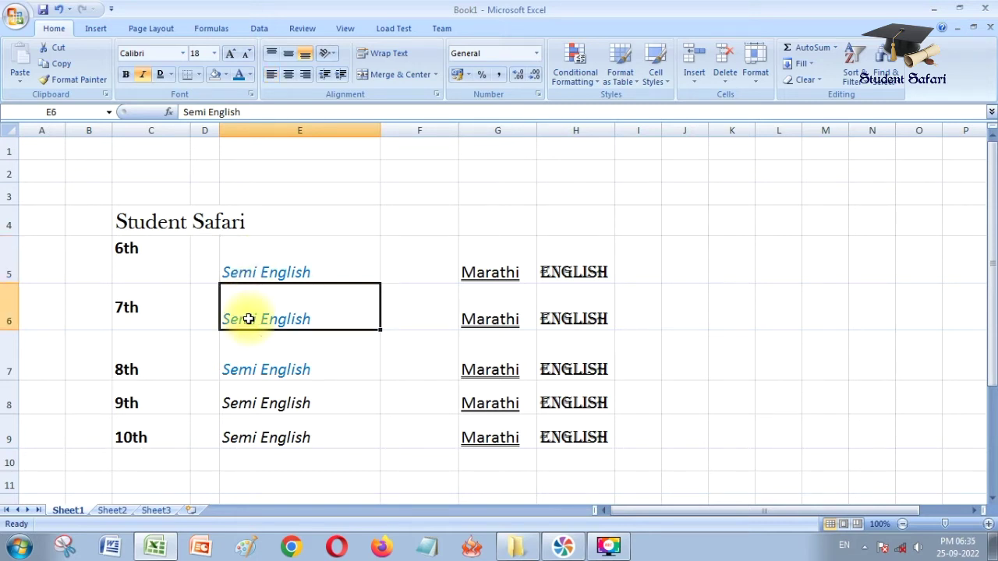
# Centre the Semi English in E6 and right-align the one in E7.
pyautogui.click(288, 75)
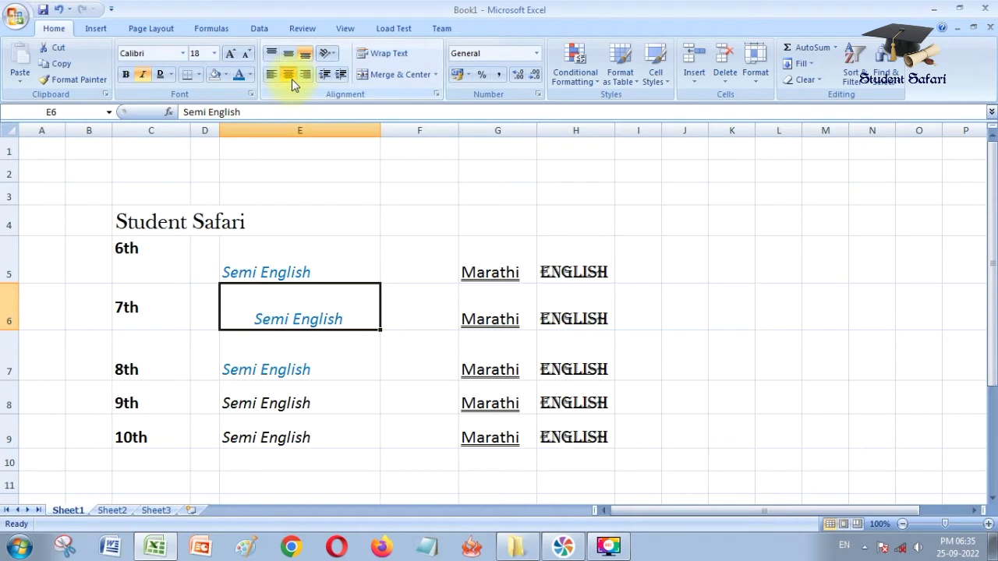
pyautogui.click(279, 366)
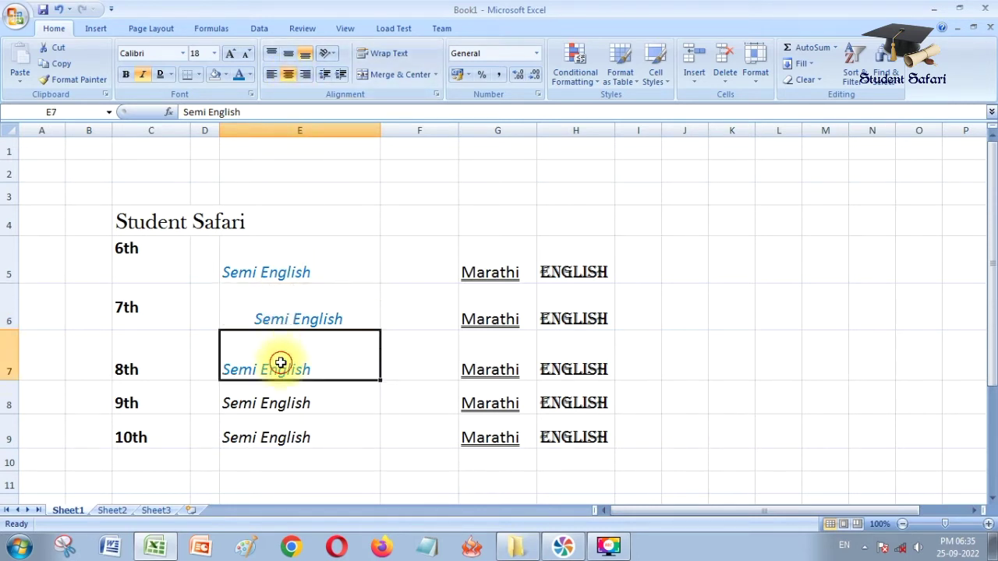
pyautogui.click(304, 74)
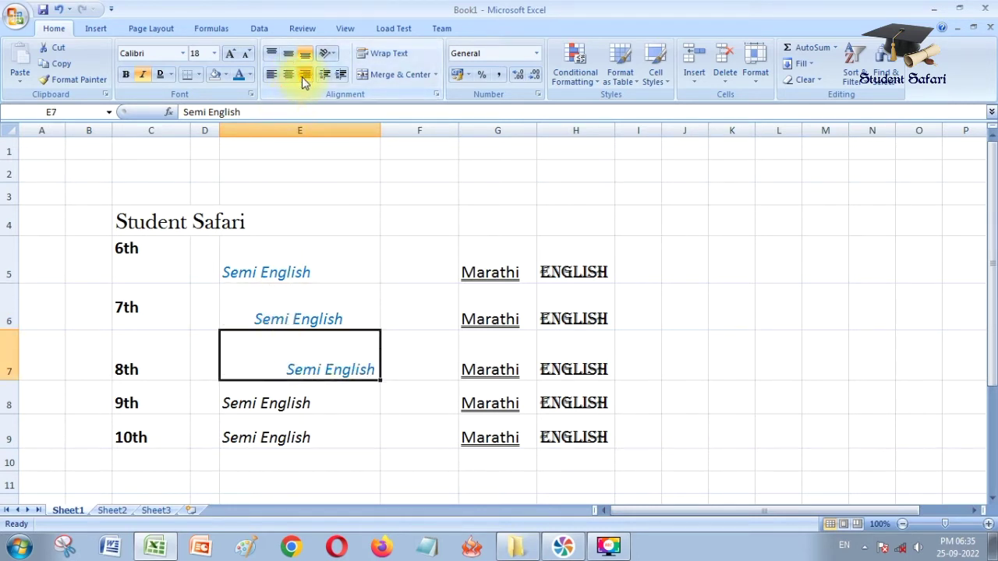
pyautogui.click(352, 252)
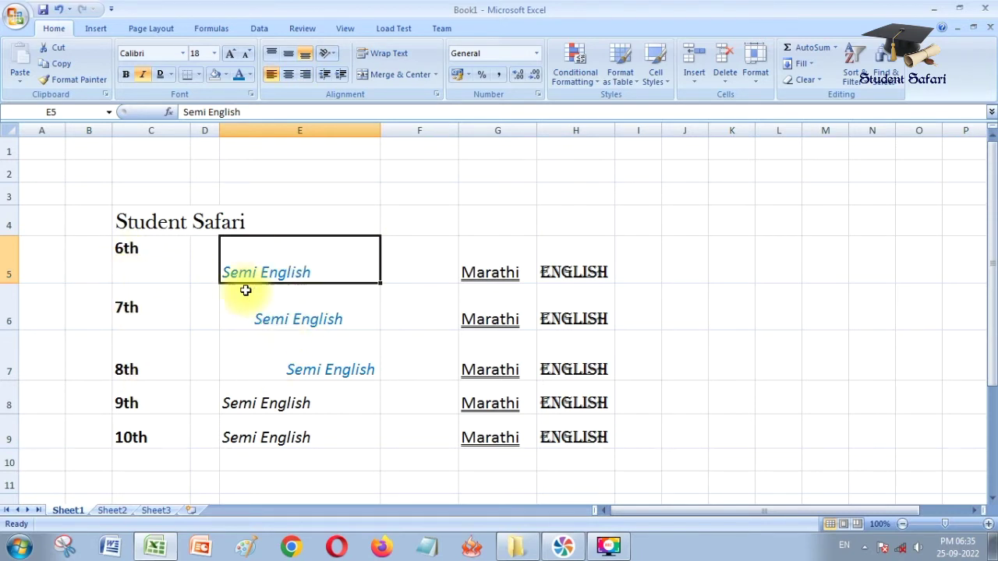
# Right-align the 6th label in C5 and centre the 7th label in C6.
pyautogui.click(136, 254)
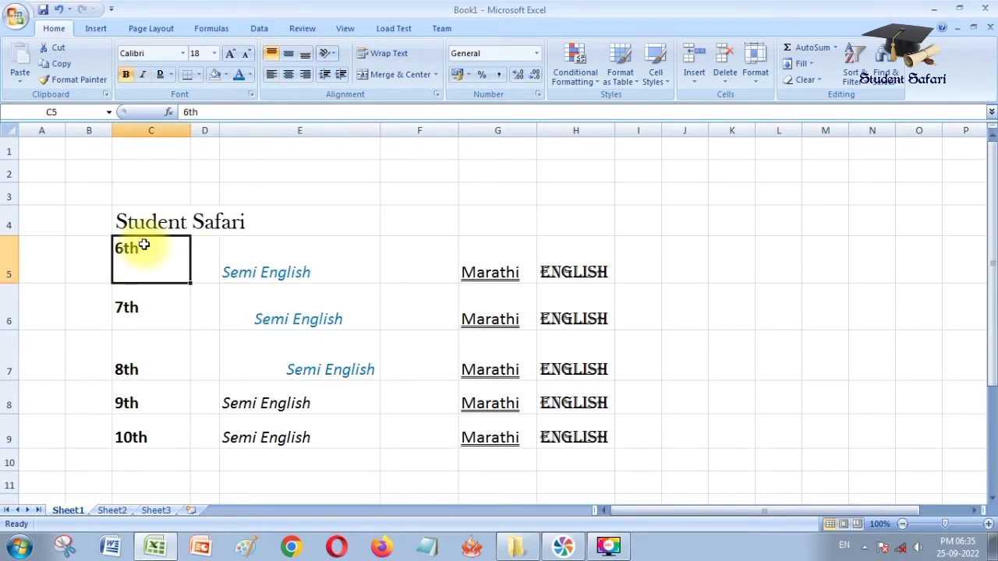
pyautogui.click(272, 54)
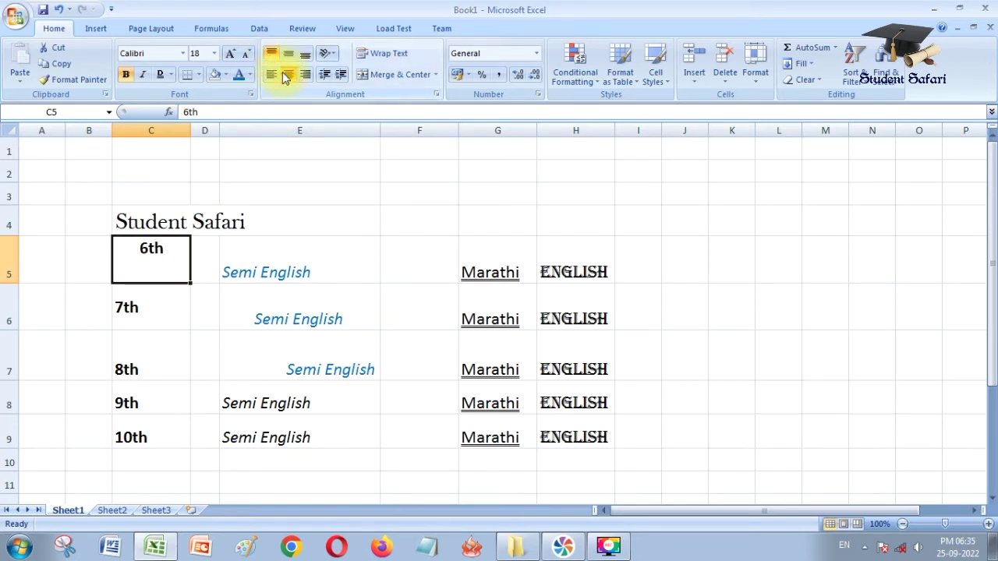
pyautogui.click(270, 78)
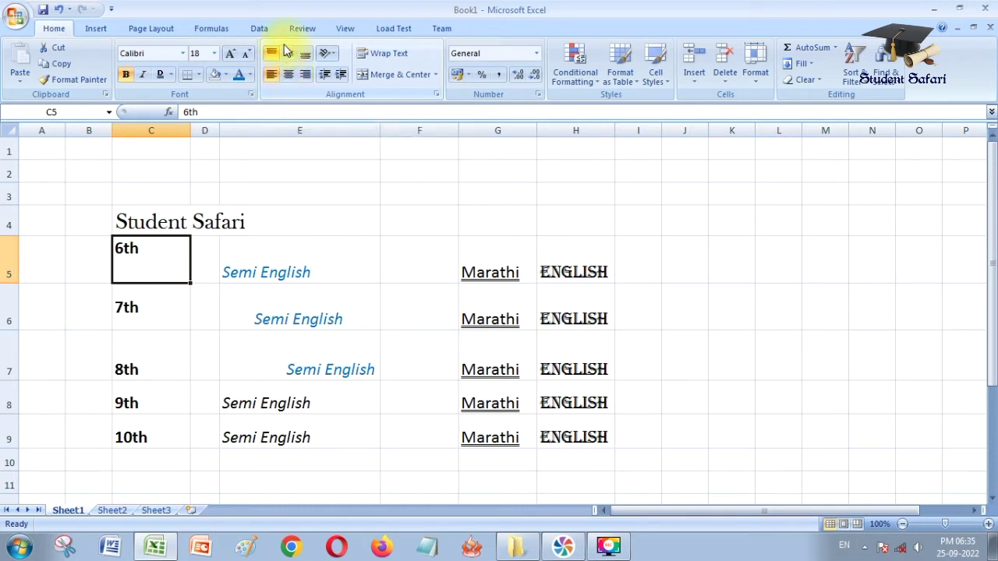
pyautogui.click(289, 74)
pyautogui.click(304, 75)
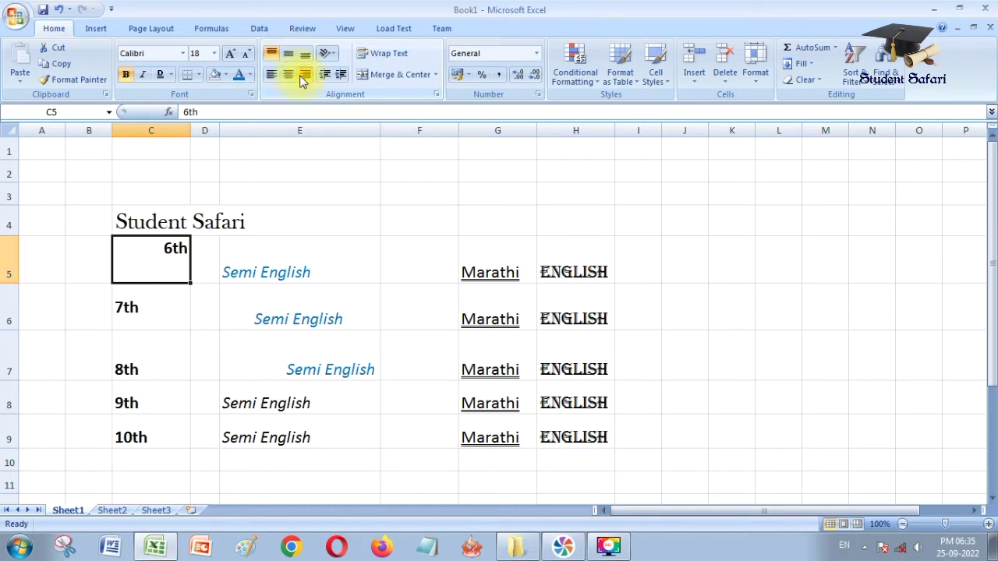
pyautogui.click(145, 311)
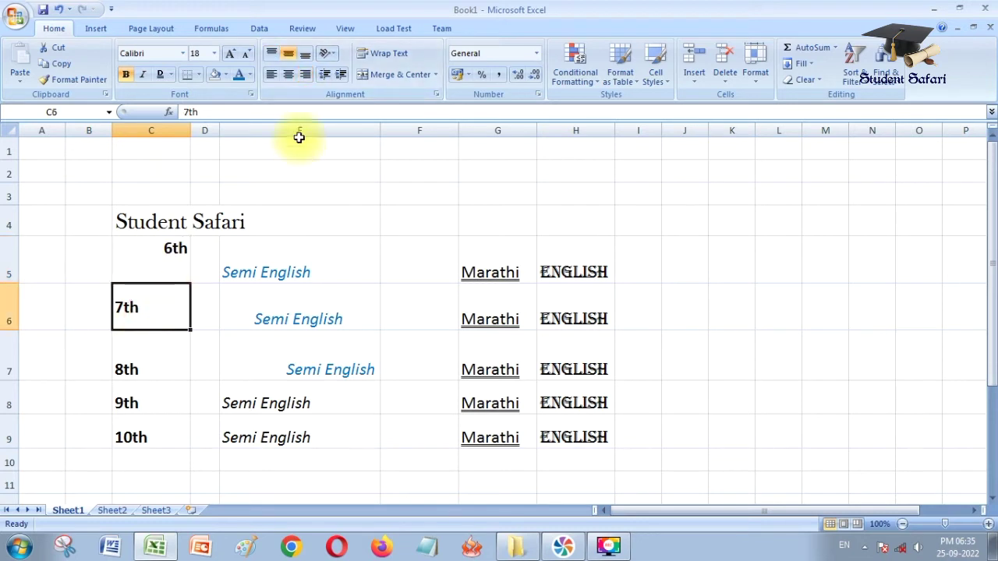
pyautogui.click(288, 76)
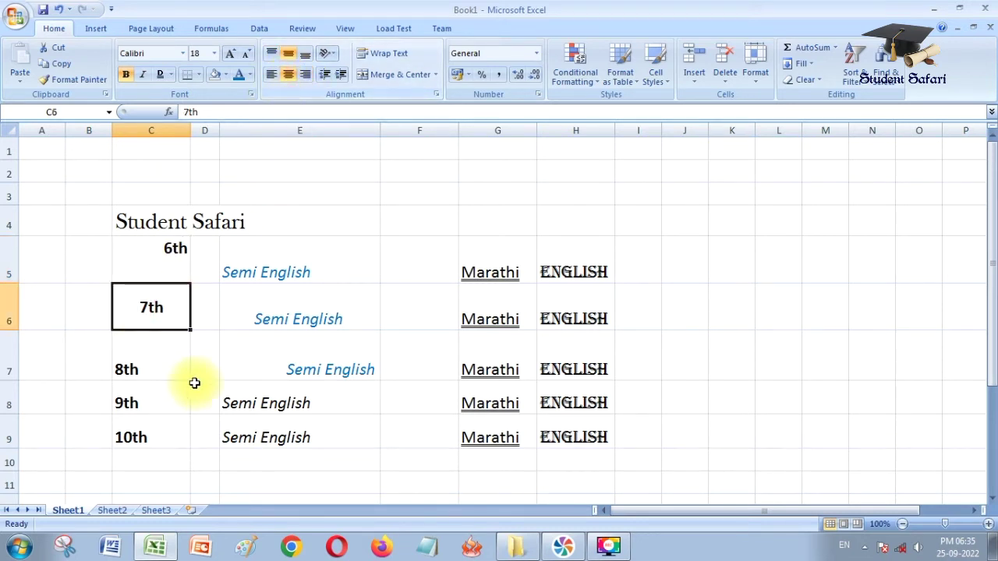
pyautogui.click(145, 368)
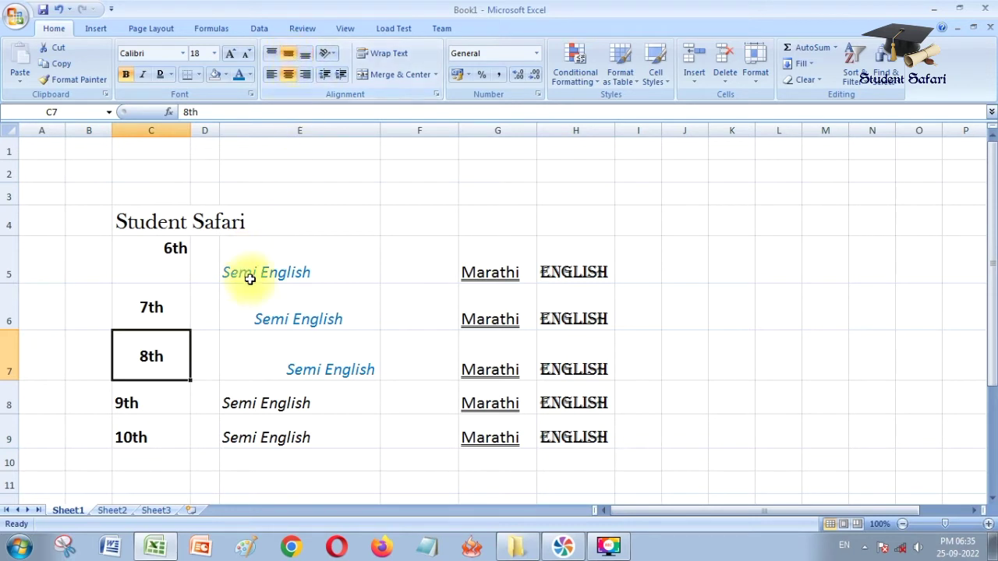
pyautogui.moveTo(150, 250); pyautogui.dragTo(314, 350)
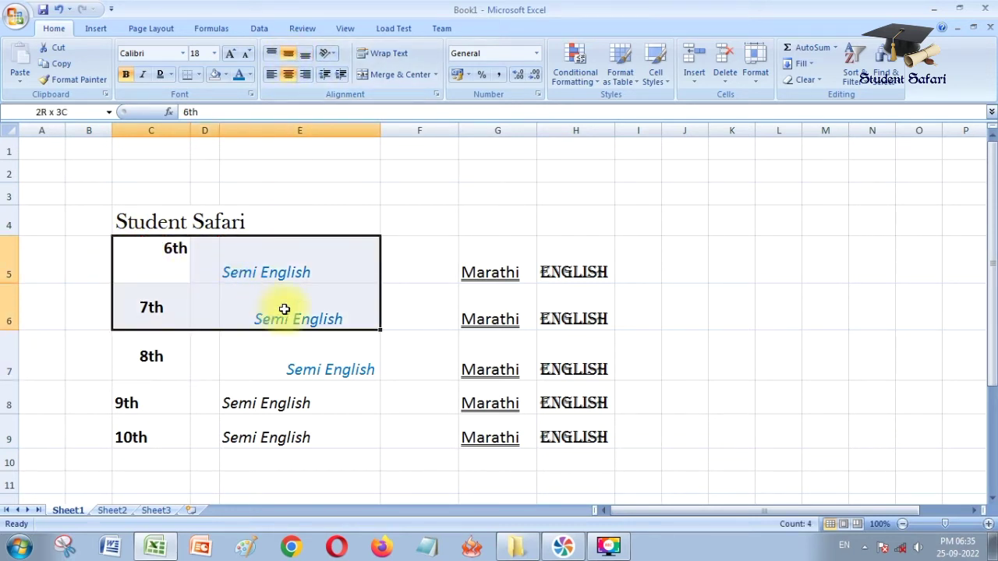
# Apply Middle Align and Center to the C5:E7 block of 6th–8th labels and entries.
pyautogui.click(288, 53)
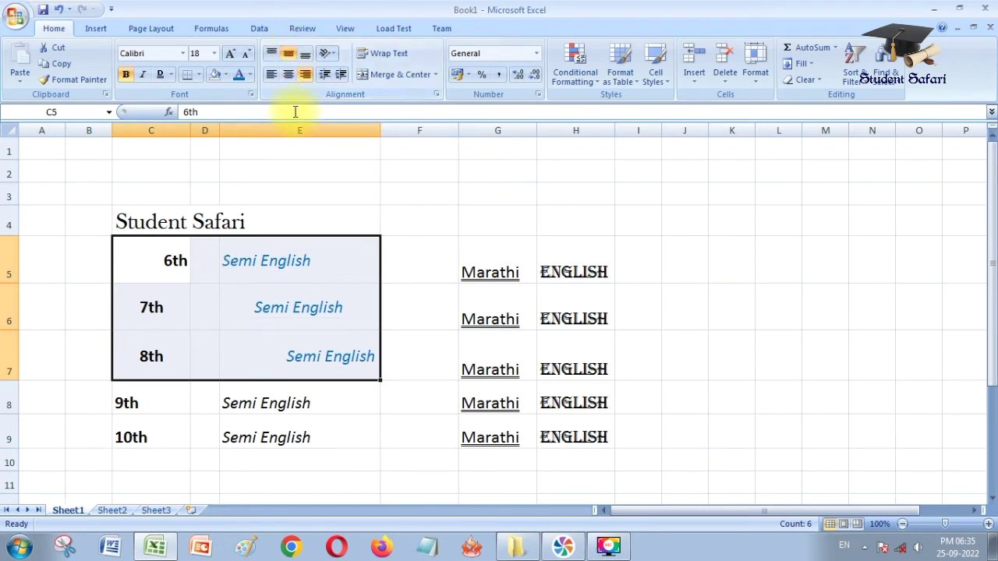
pyautogui.click(288, 74)
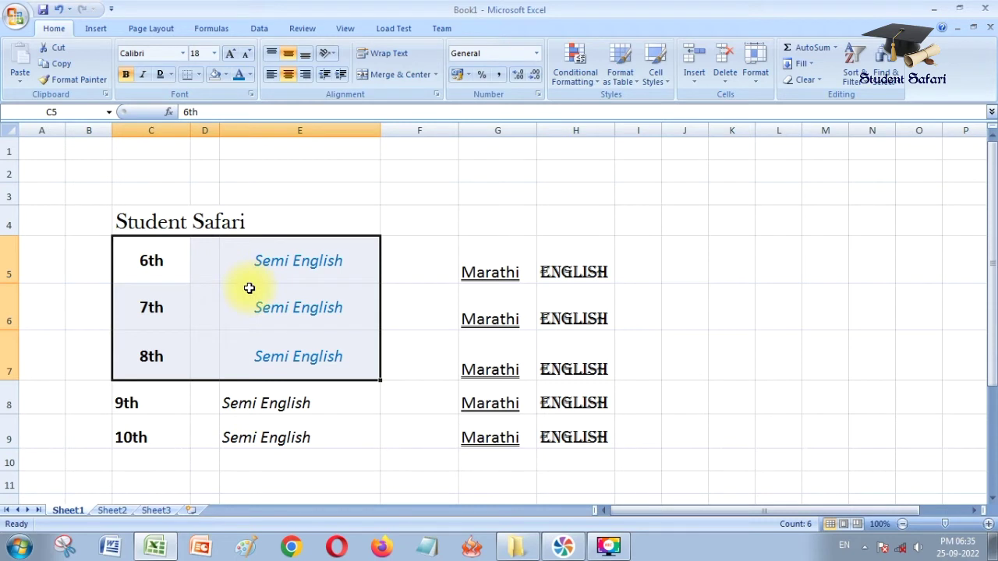
pyautogui.click(431, 244)
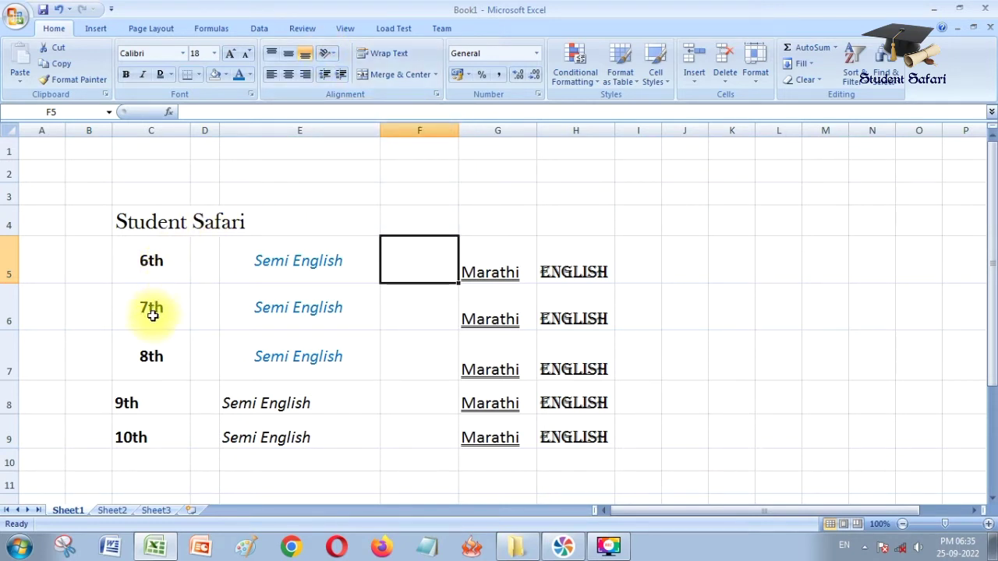
pyautogui.click(297, 307)
pyautogui.click(327, 53)
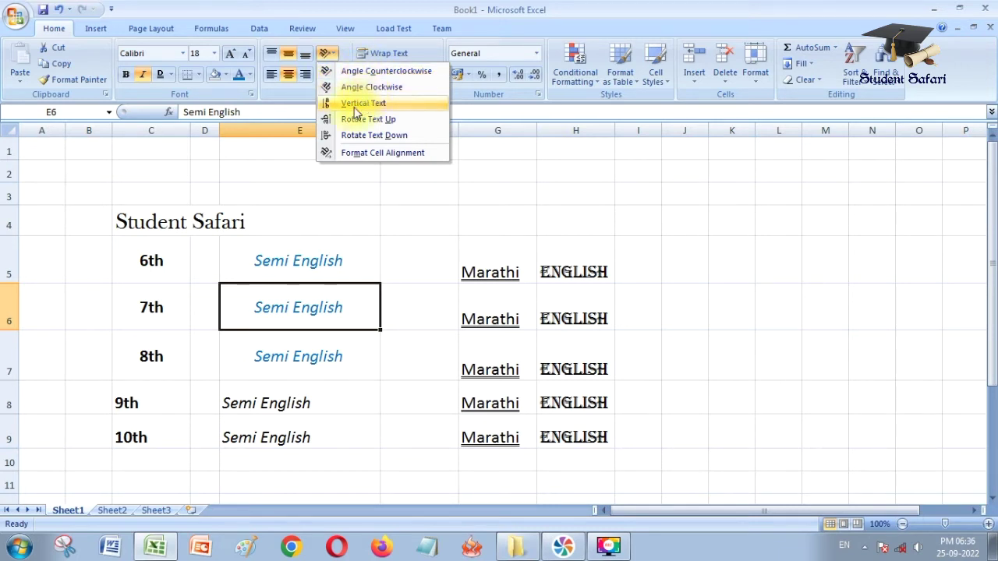
# Angle the Semi English text in E5 counterclockwise.
pyautogui.click(300, 265)
pyautogui.click(289, 261)
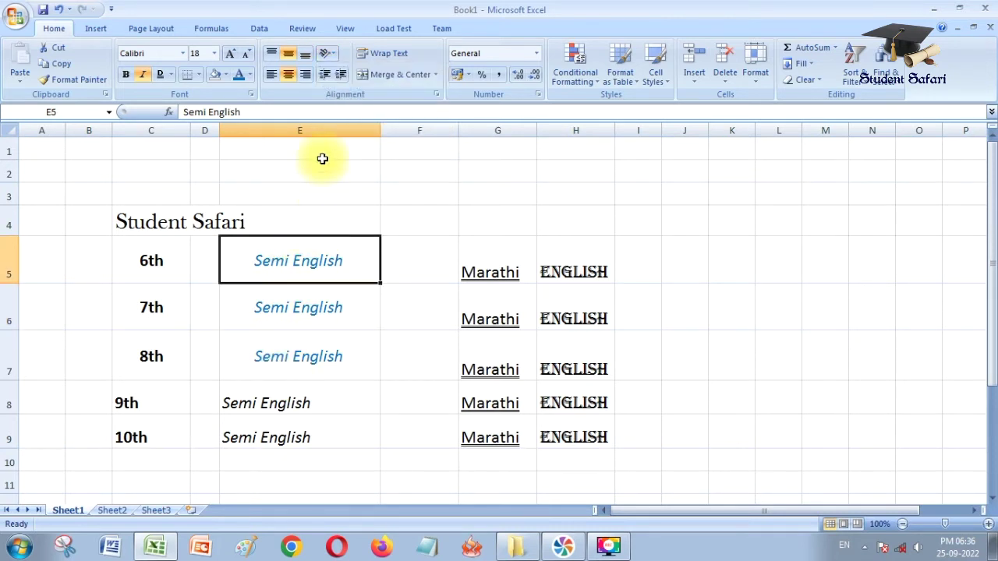
pyautogui.click(334, 54)
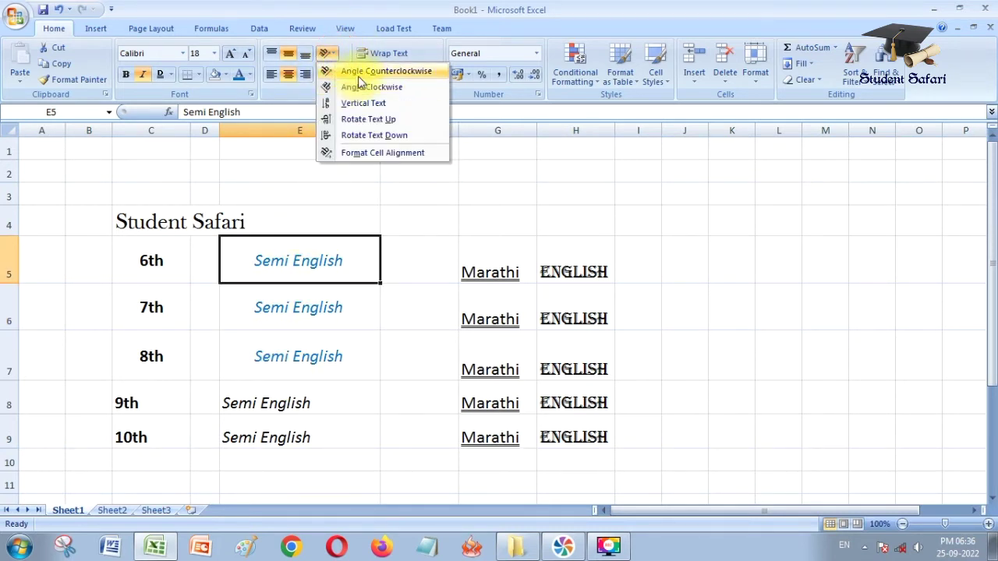
pyautogui.click(358, 76)
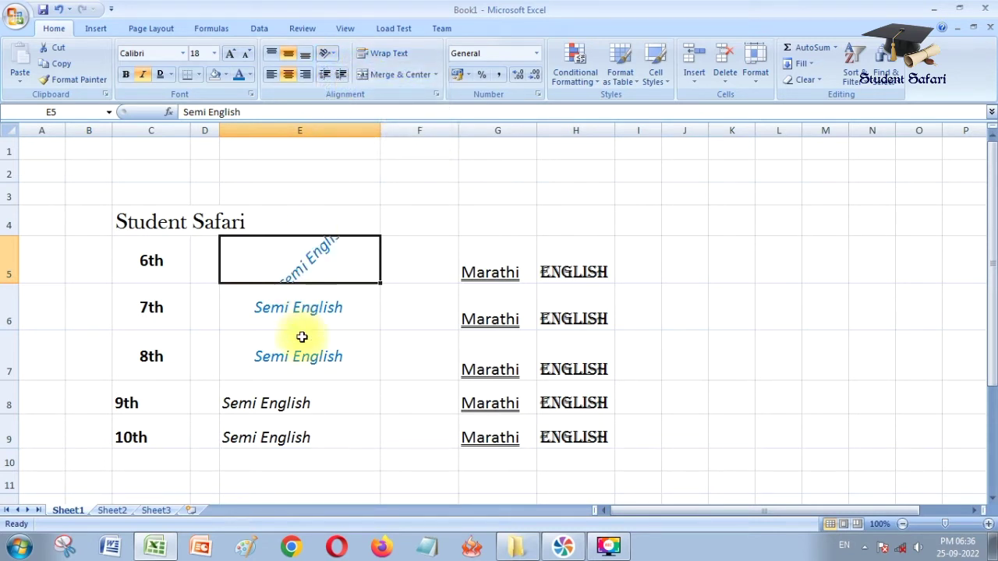
pyautogui.click(423, 273)
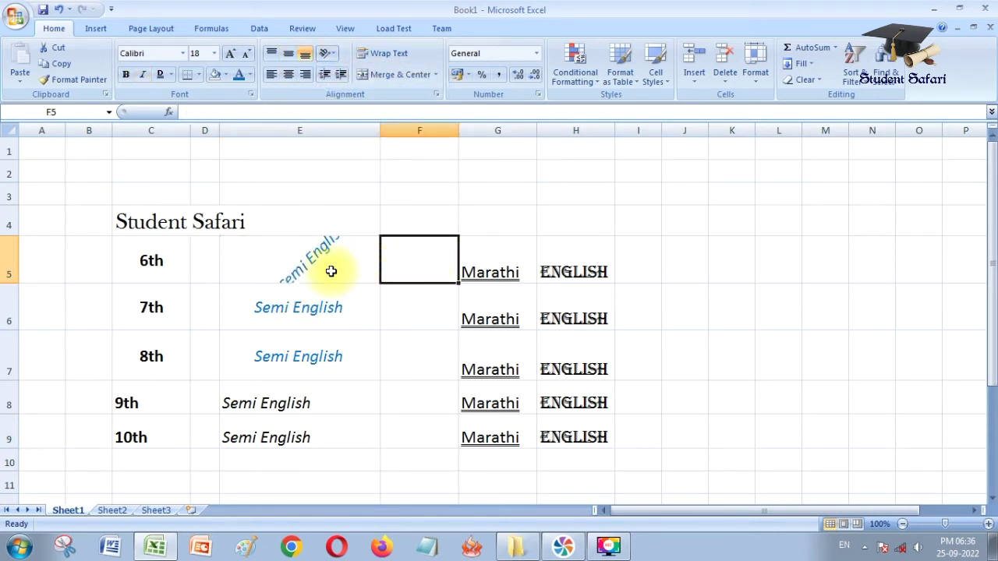
pyautogui.click(299, 266)
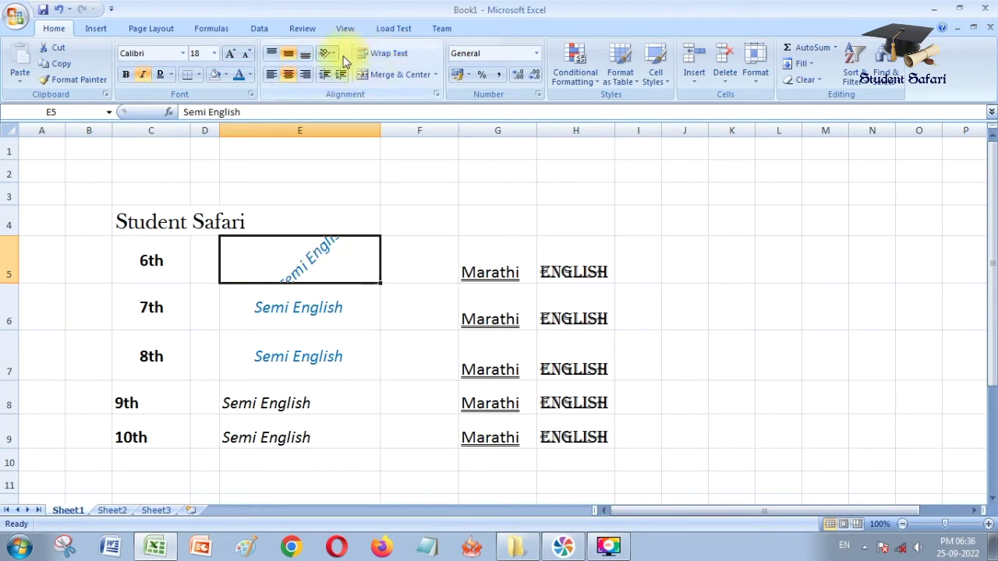
# Angle the Marathi in G5 counterclockwise and the Marathi in G6 clockwise.
pyautogui.click(499, 269)
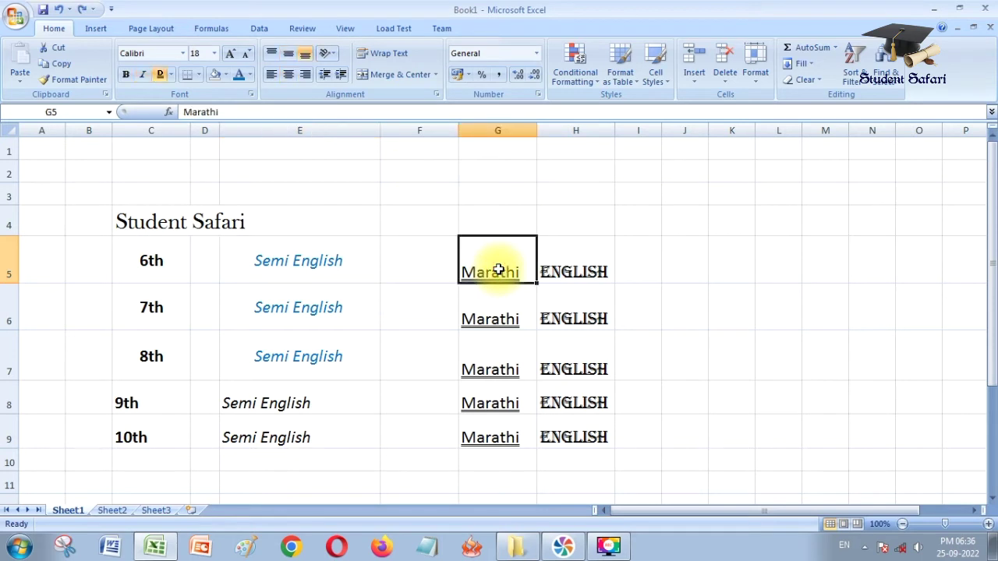
pyautogui.click(328, 53)
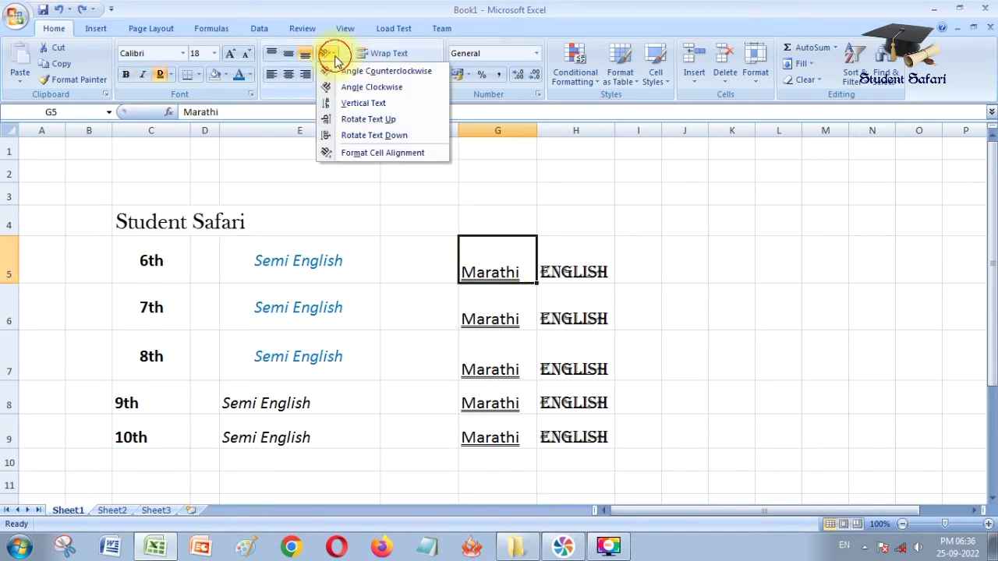
pyautogui.click(355, 71)
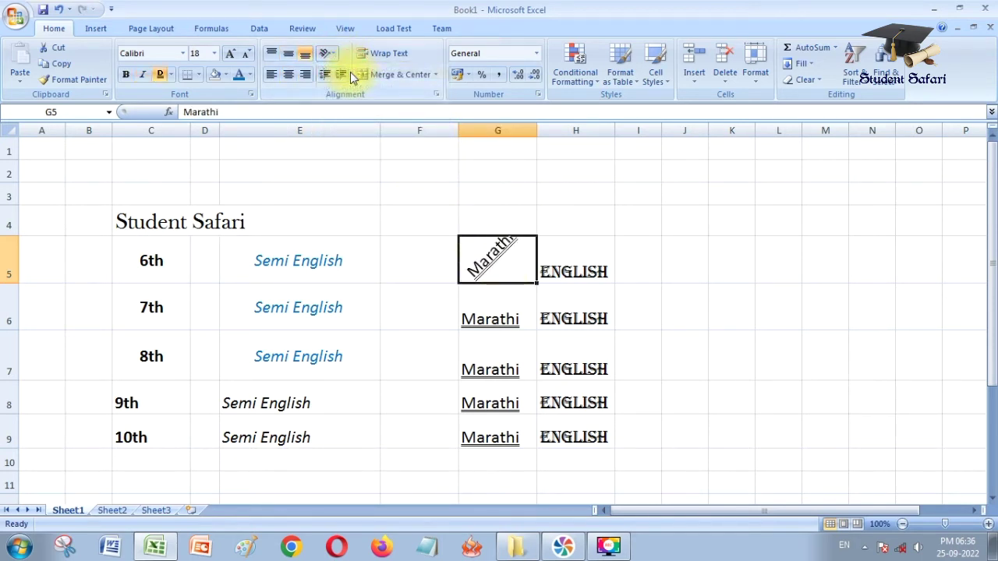
pyautogui.click(569, 312)
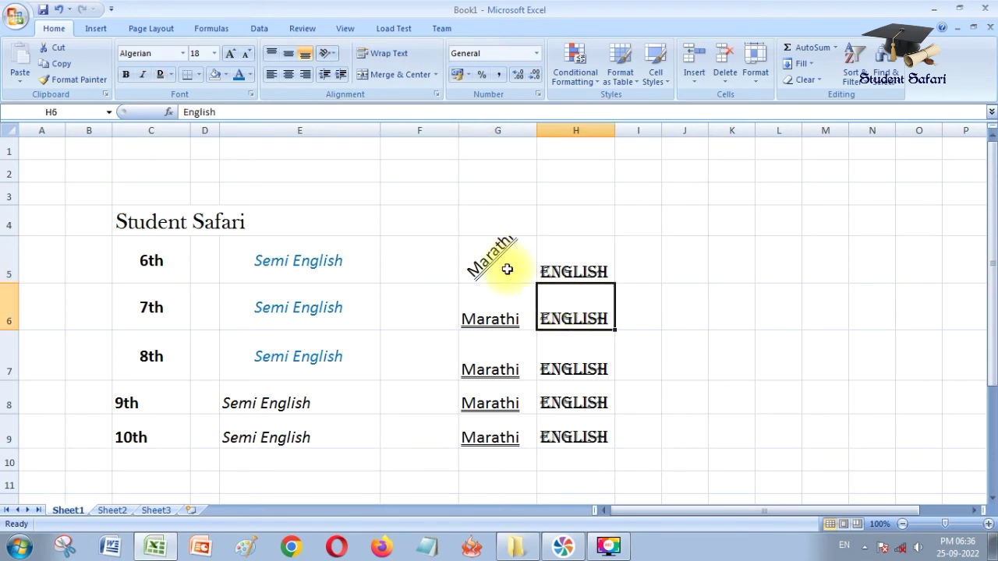
pyautogui.click(499, 315)
pyautogui.click(329, 53)
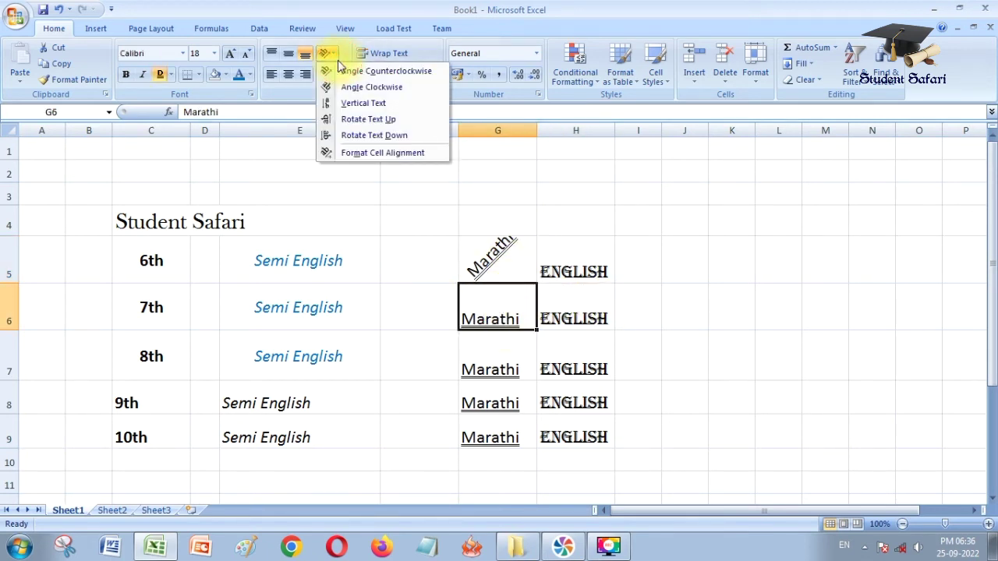
pyautogui.click(359, 87)
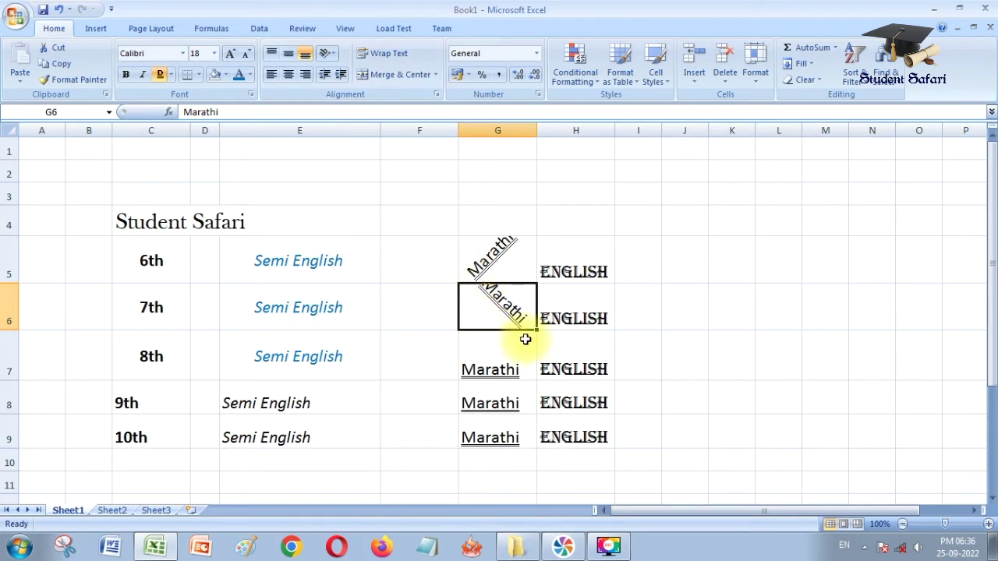
pyautogui.click(642, 337)
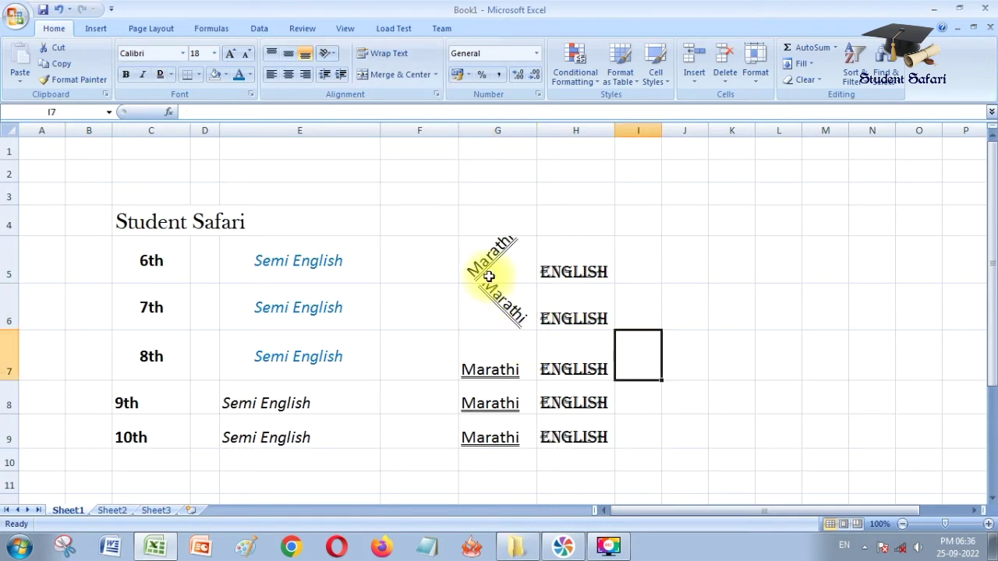
# Stack the 7th label in C6 as vertical text and make row 6 taller to fit.
pyautogui.click(494, 365)
pyautogui.click(328, 53)
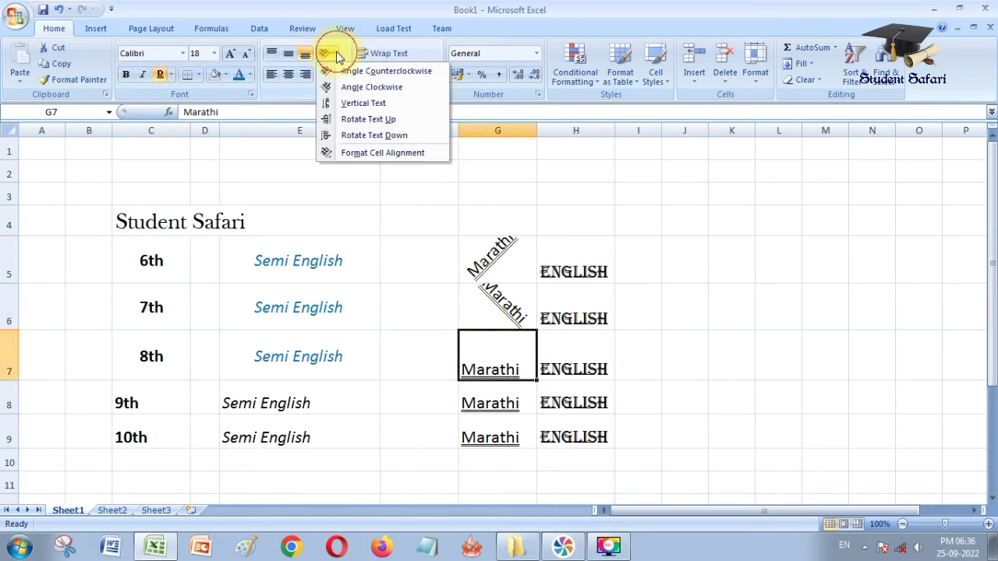
pyautogui.click(352, 103)
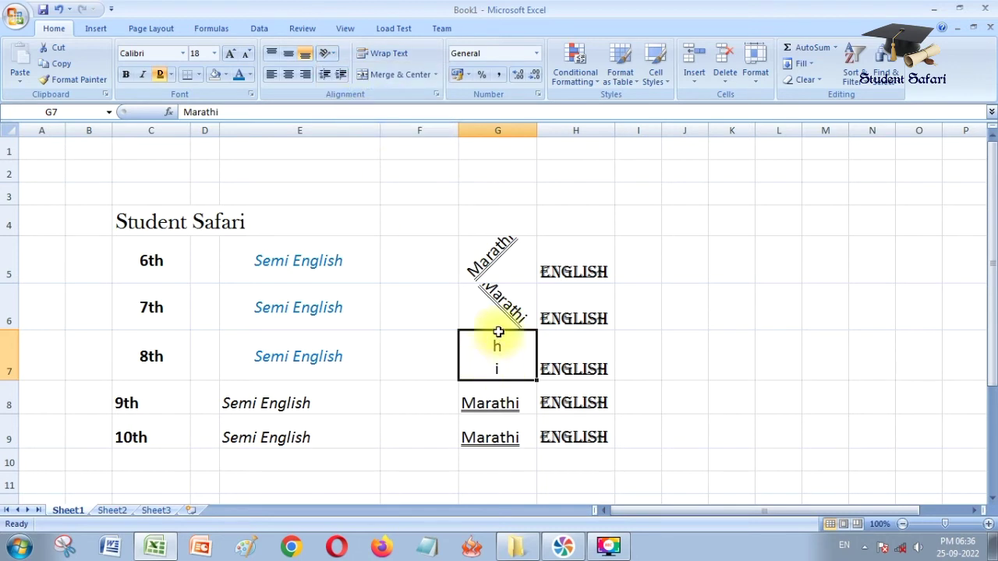
pyautogui.hotkey('ctrl', 'z')
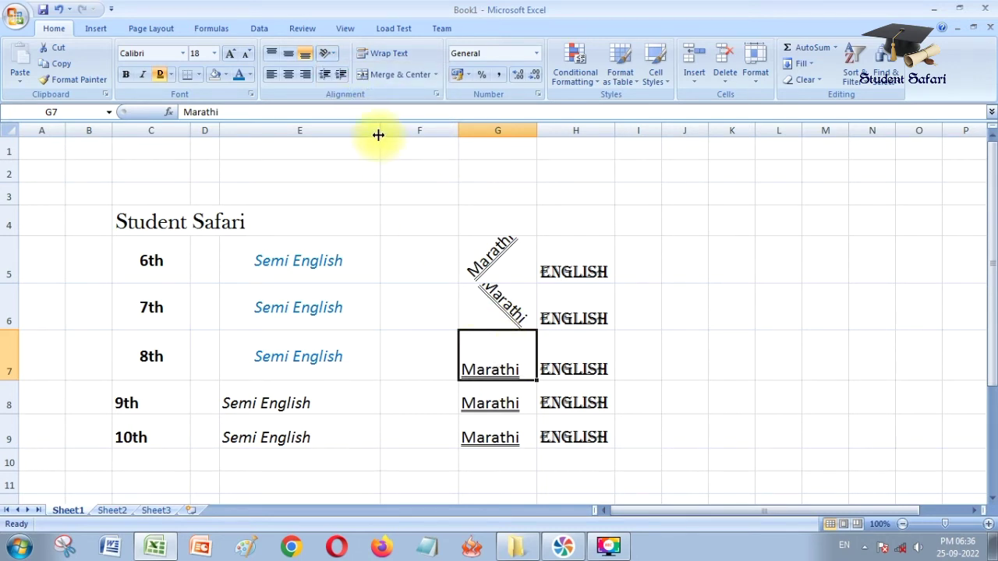
pyautogui.click(163, 308)
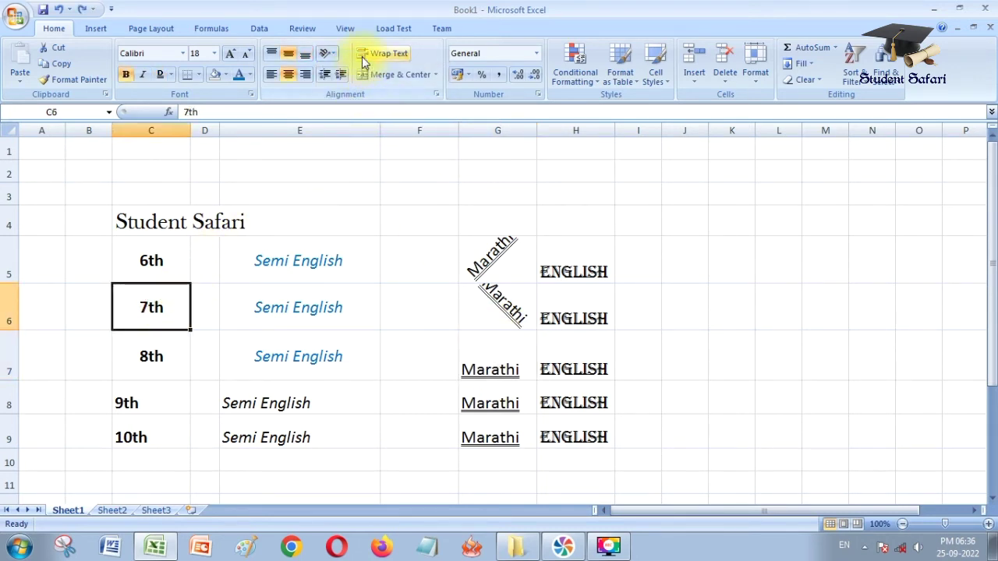
pyautogui.click(326, 53)
pyautogui.click(352, 103)
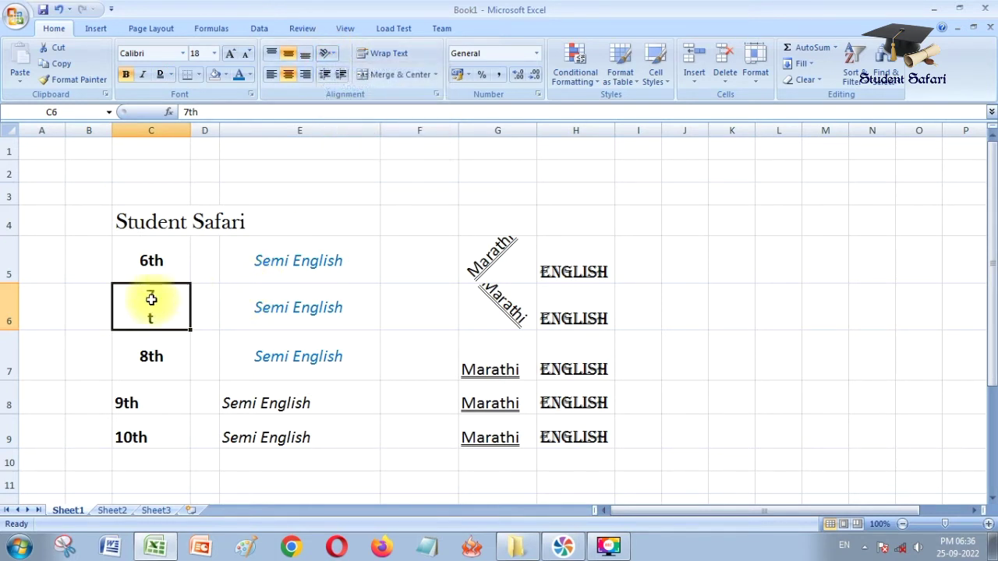
pyautogui.moveTo(14, 330); pyautogui.dragTo(17, 354)
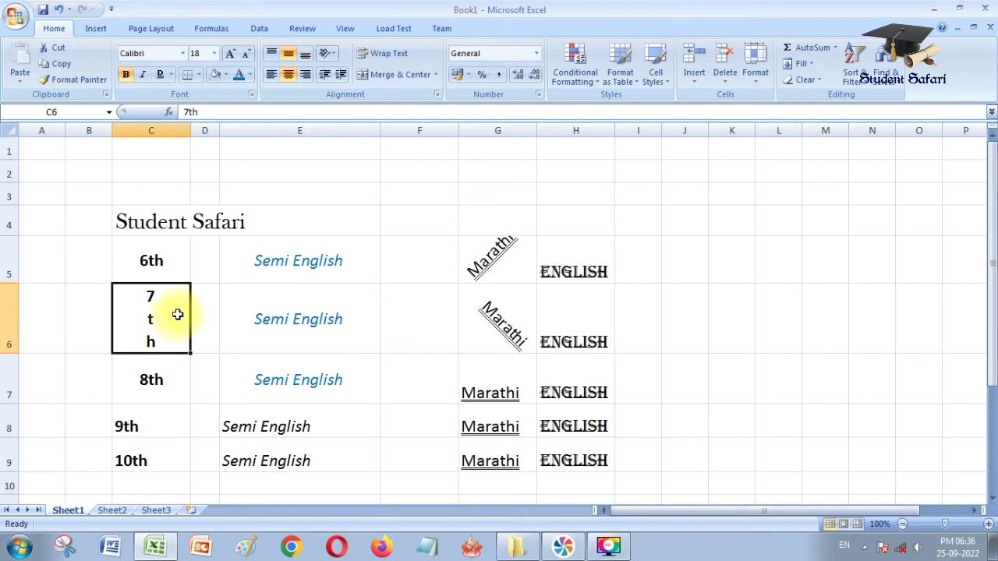
pyautogui.scroll(-1, 319, 174)
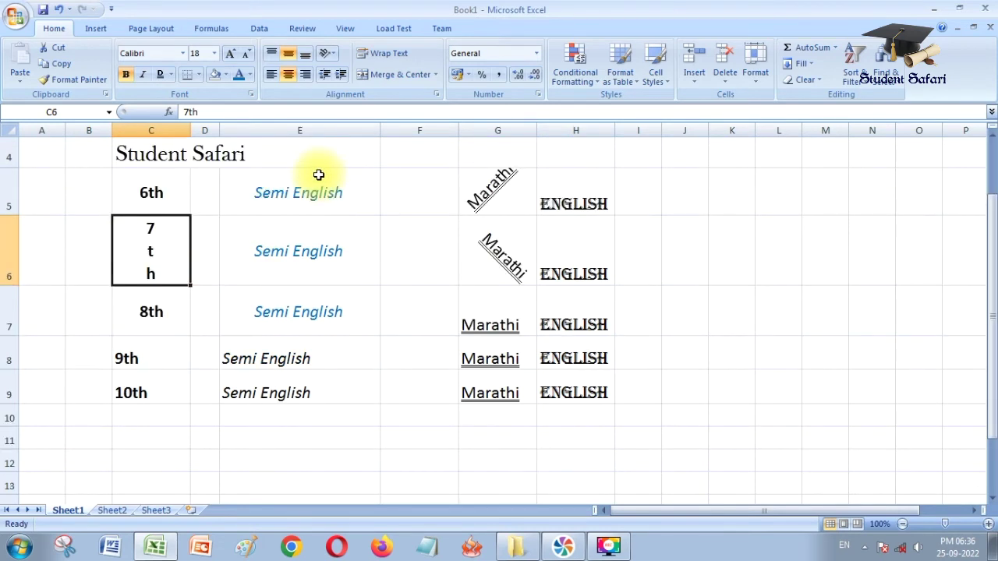
pyautogui.scroll(1, 319, 174)
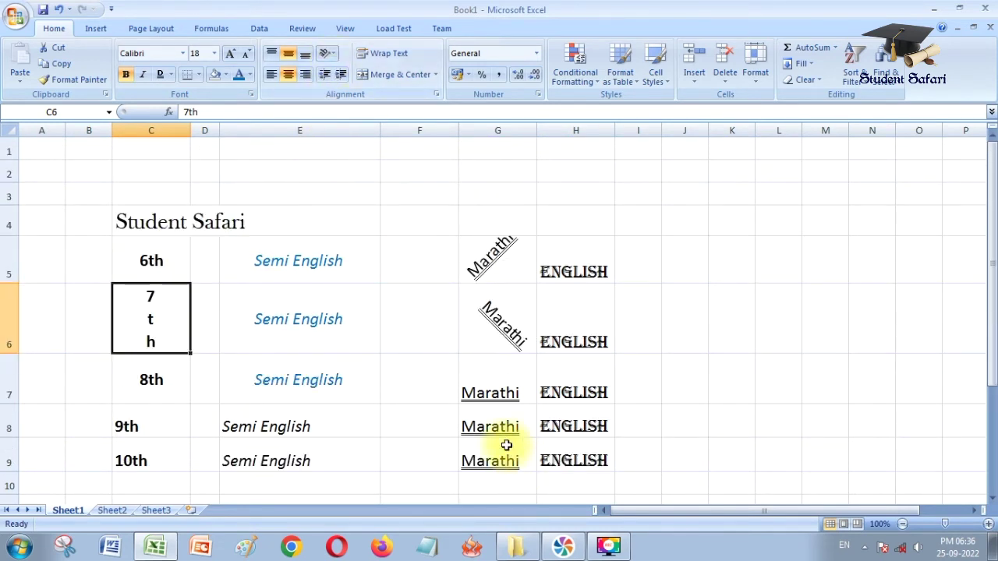
# Rotate the Marathi text in G7 so it reads downward.
pyautogui.click(489, 386)
pyautogui.click(327, 53)
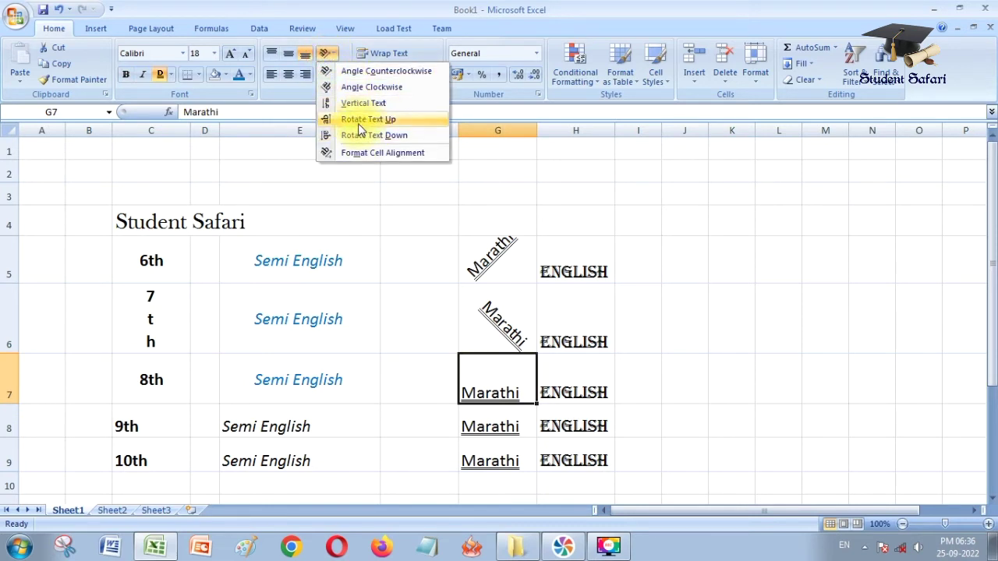
pyautogui.click(361, 127)
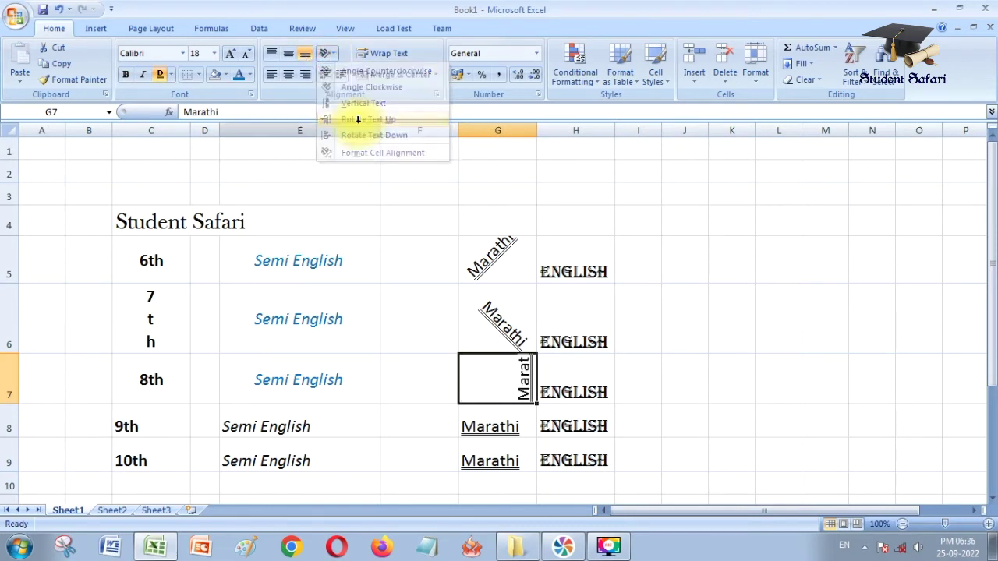
pyautogui.click(518, 429)
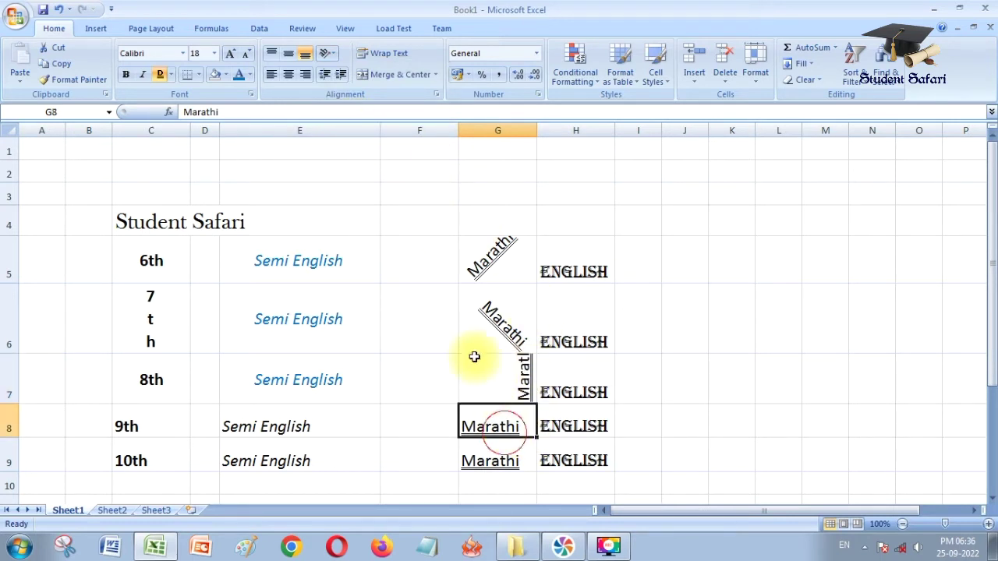
pyautogui.click(330, 55)
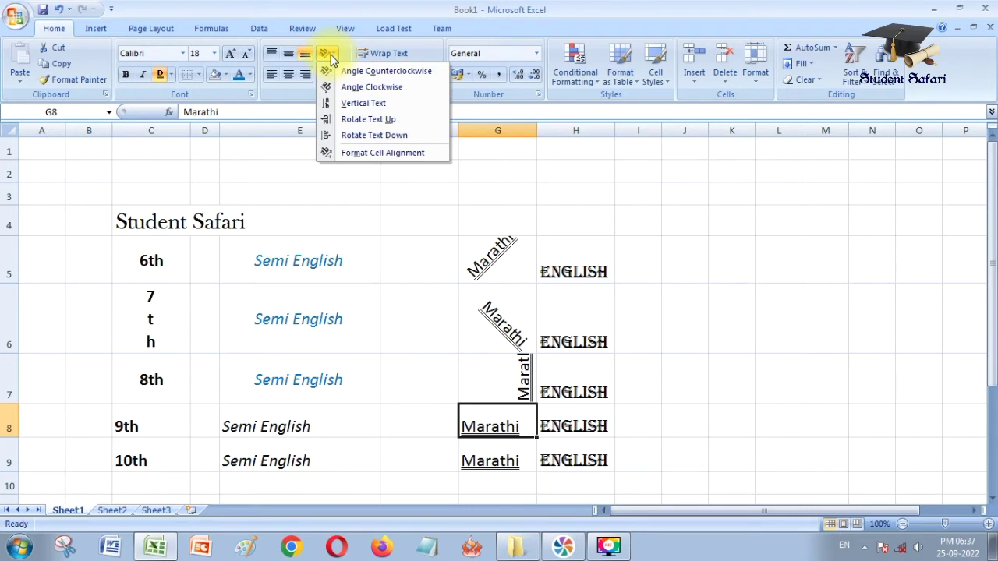
pyautogui.click(538, 386)
pyautogui.click(505, 373)
pyautogui.click(328, 53)
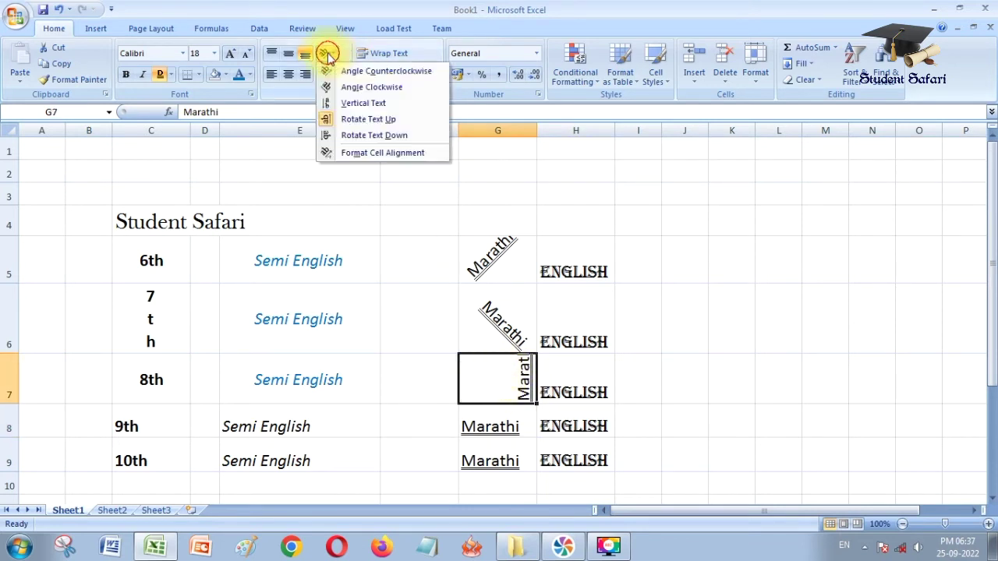
pyautogui.click(358, 134)
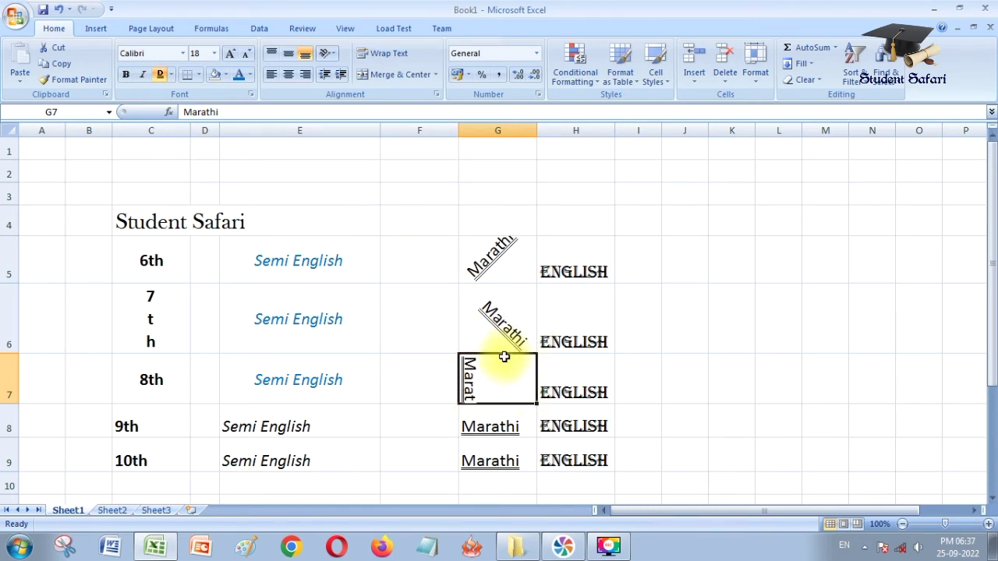
pyautogui.click(567, 264)
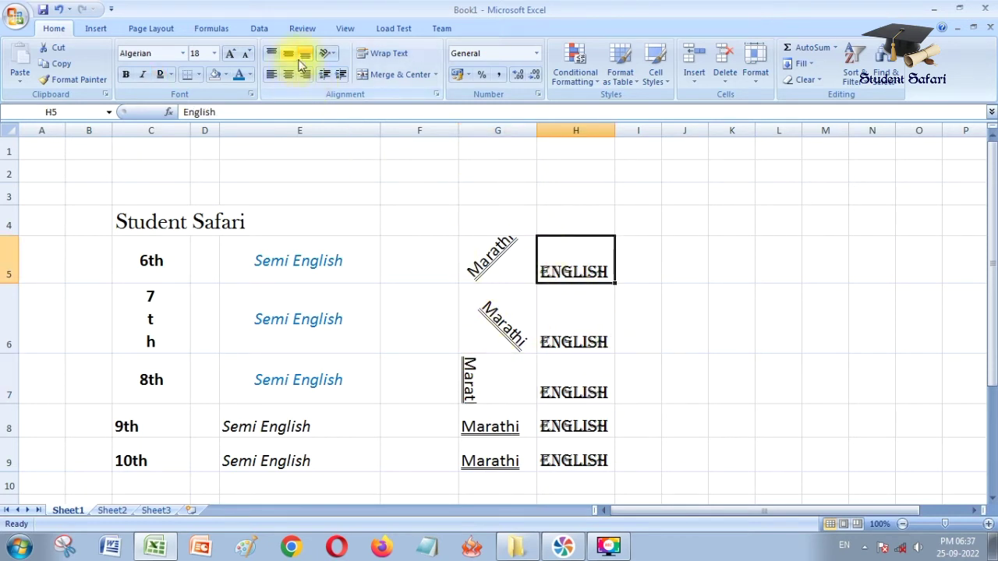
pyautogui.click(335, 55)
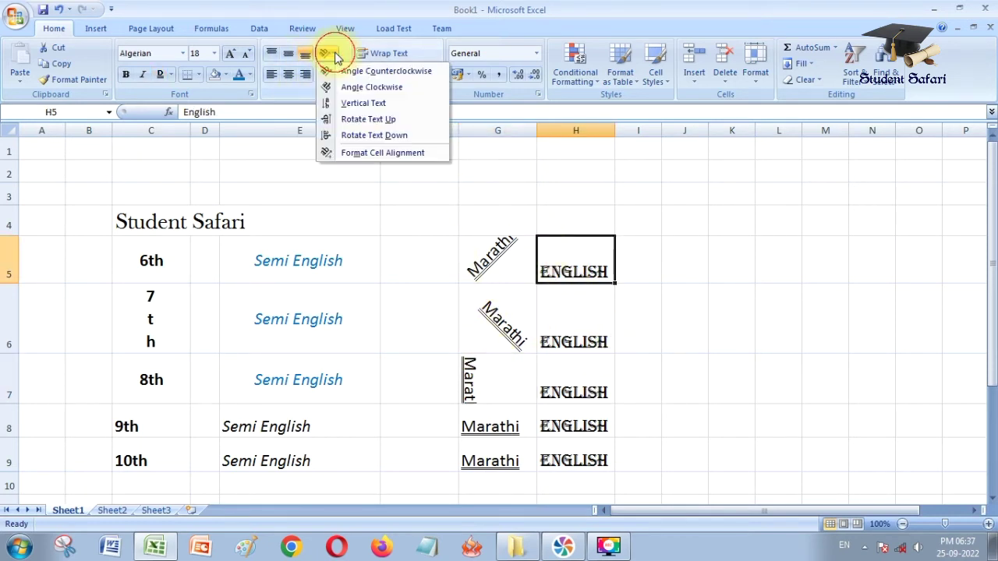
pyautogui.click(372, 155)
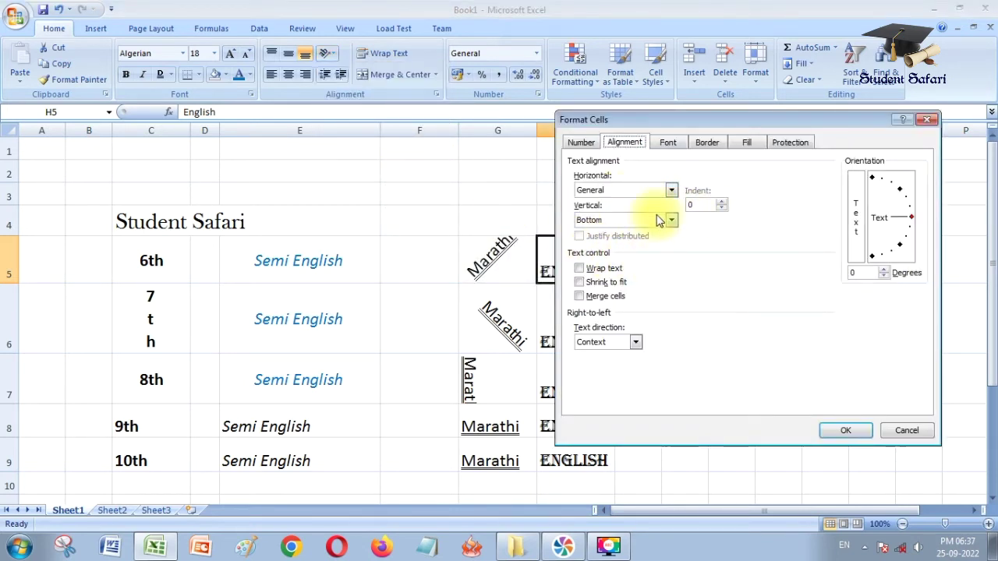
pyautogui.click(927, 119)
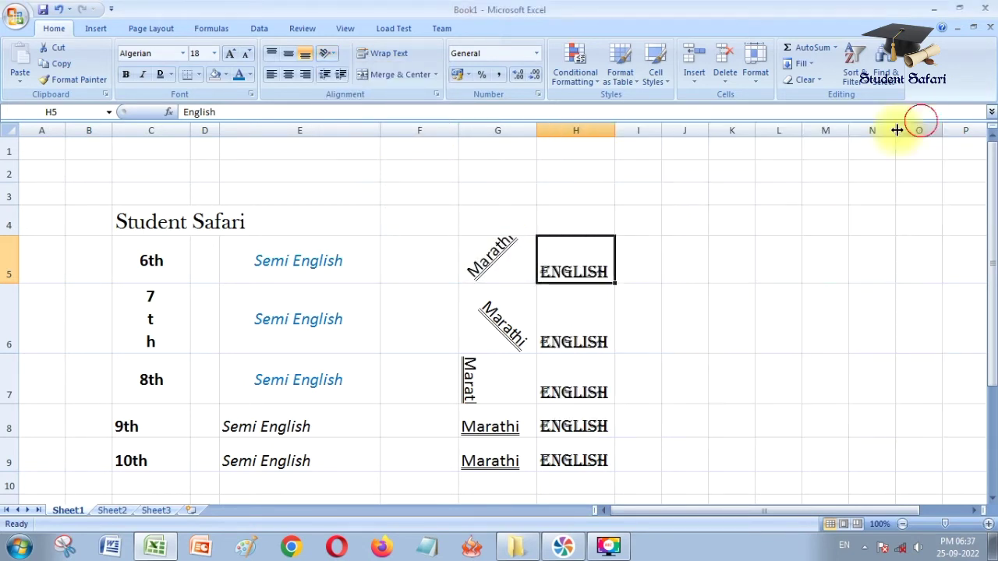
pyautogui.click(337, 57)
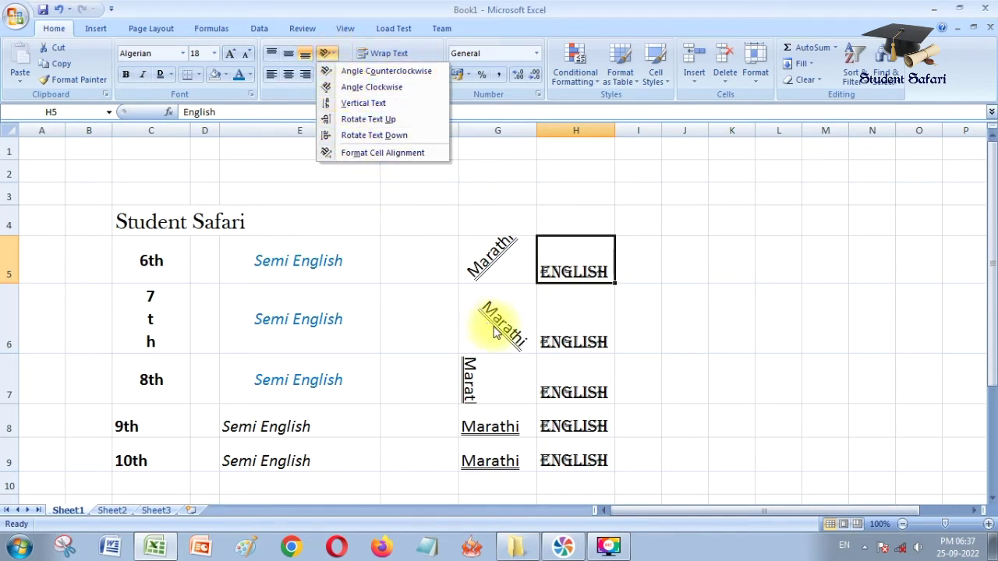
pyautogui.click(602, 317)
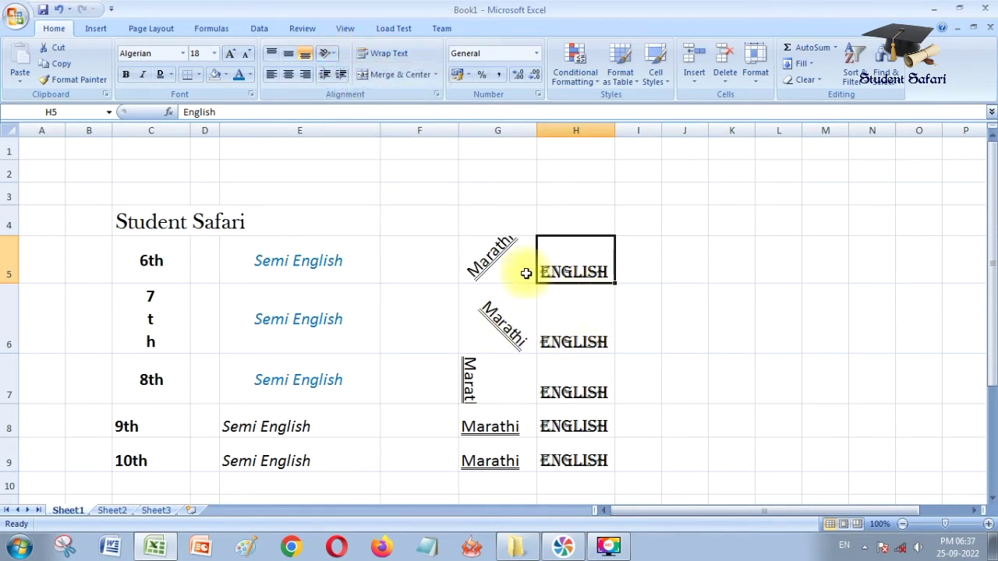
pyautogui.click(405, 244)
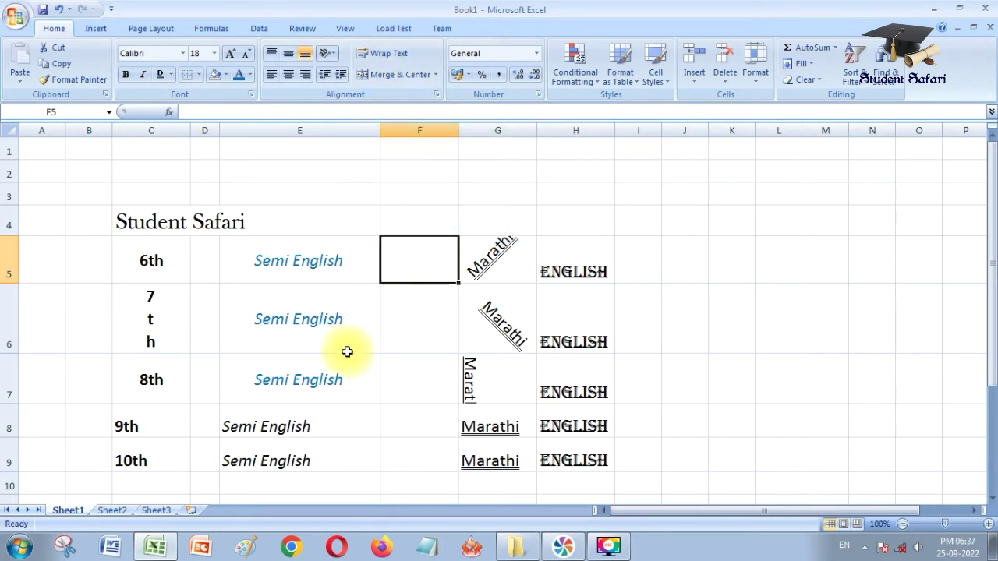
pyautogui.click(143, 219)
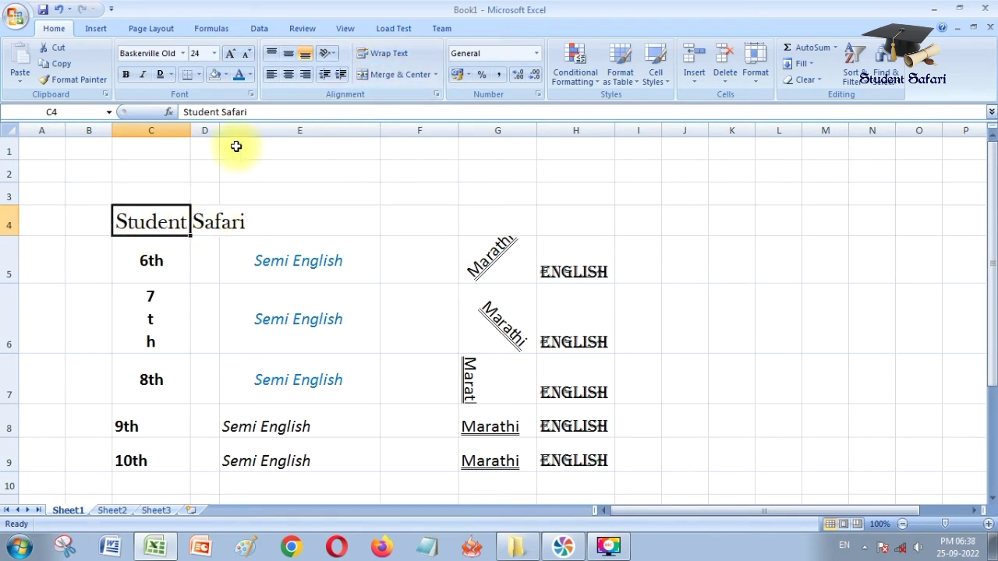
pyautogui.click(386, 54)
pyautogui.click(274, 199)
pyautogui.click(148, 247)
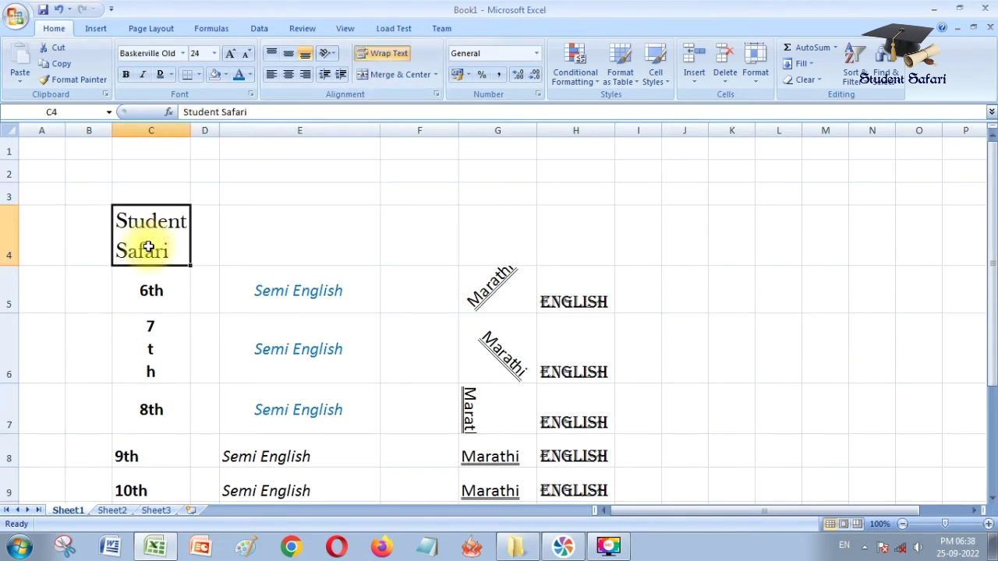
pyautogui.click(382, 54)
pyautogui.click(139, 221)
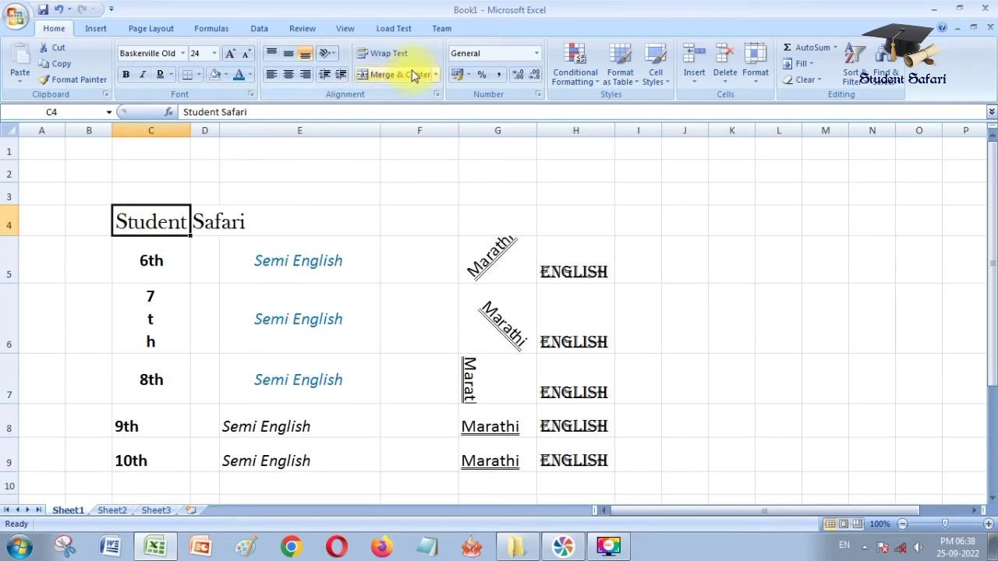
pyautogui.click(204, 222)
pyautogui.click(127, 222)
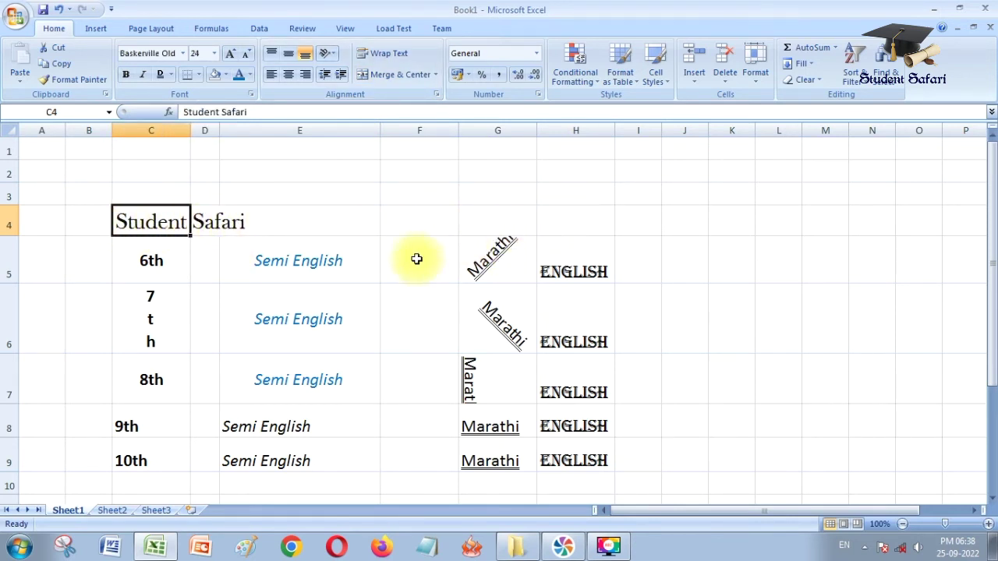
# Merge C4:H4 with Merge & Center so Student Safari spans the table.
pyautogui.moveTo(136, 225); pyautogui.dragTo(386, 224)
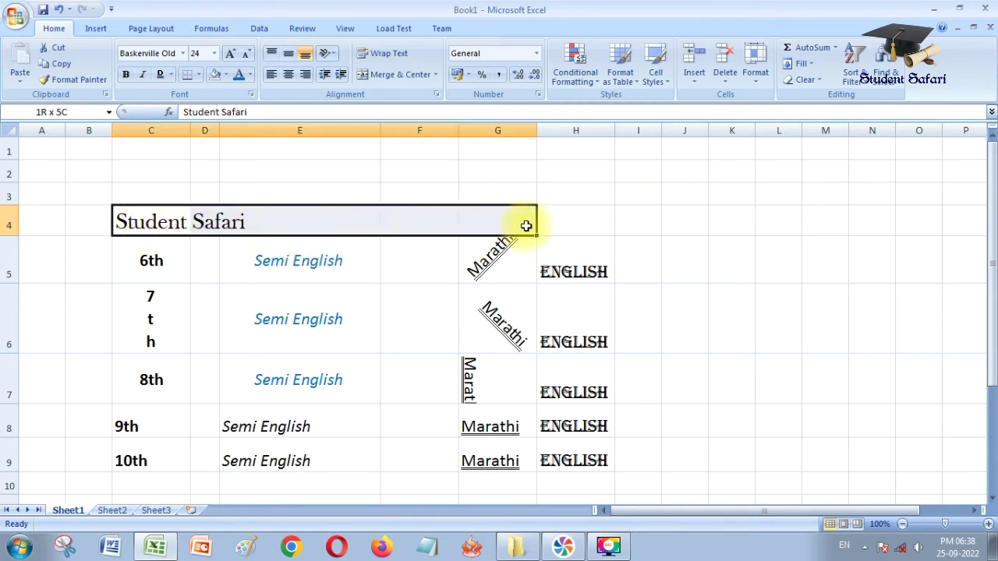
pyautogui.moveTo(385, 224); pyautogui.dragTo(561, 226)
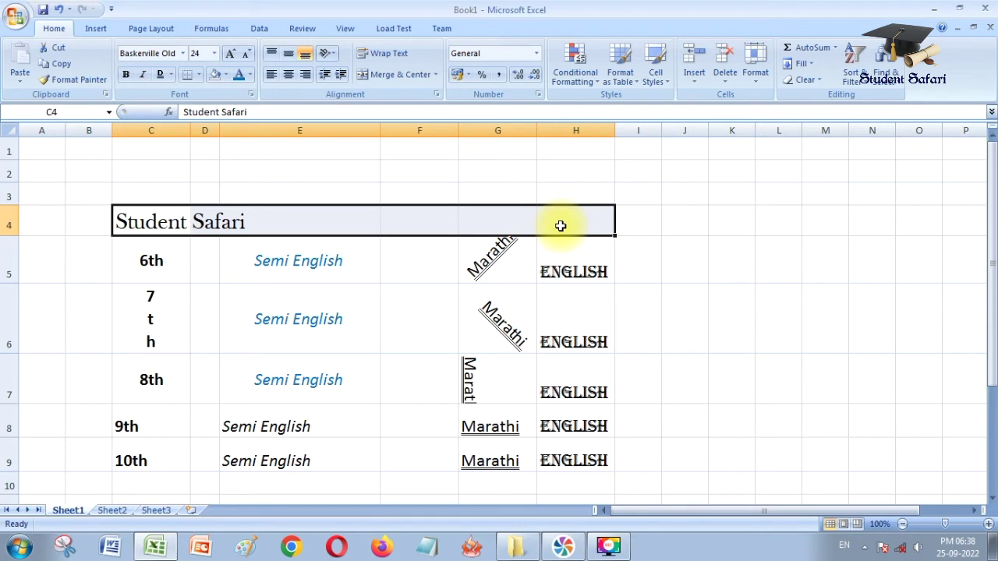
pyautogui.click(389, 74)
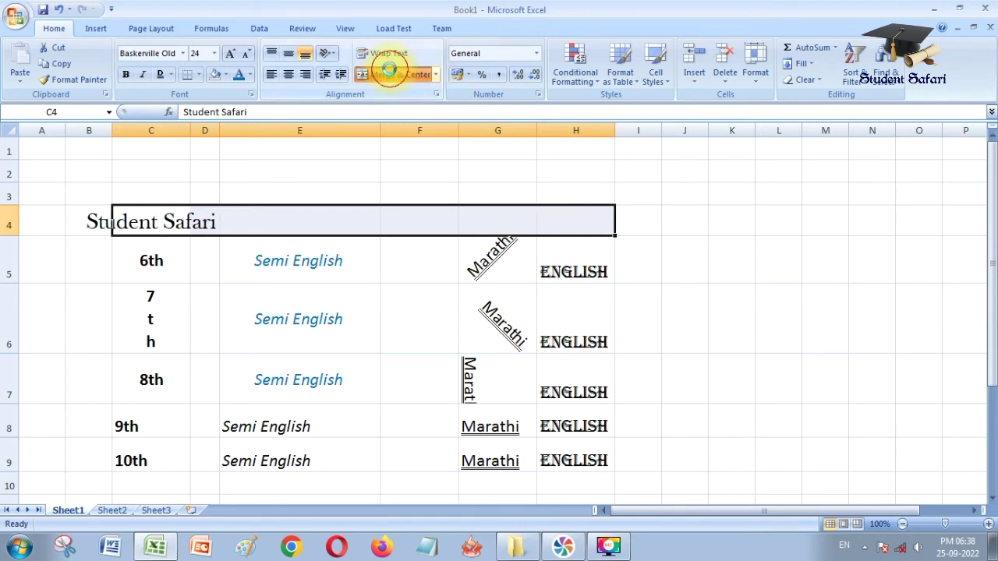
pyautogui.click(397, 261)
pyautogui.click(370, 223)
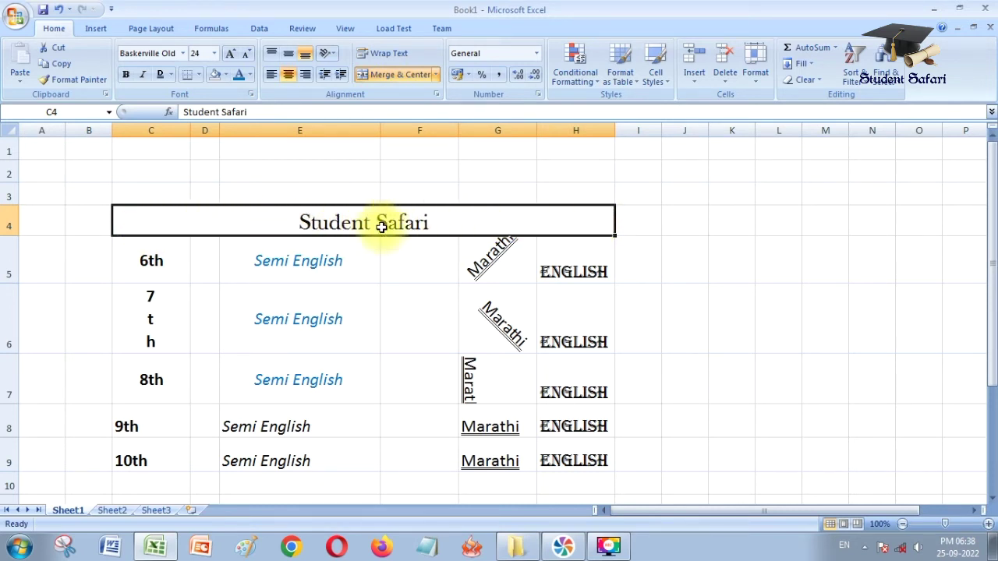
pyautogui.click(436, 74)
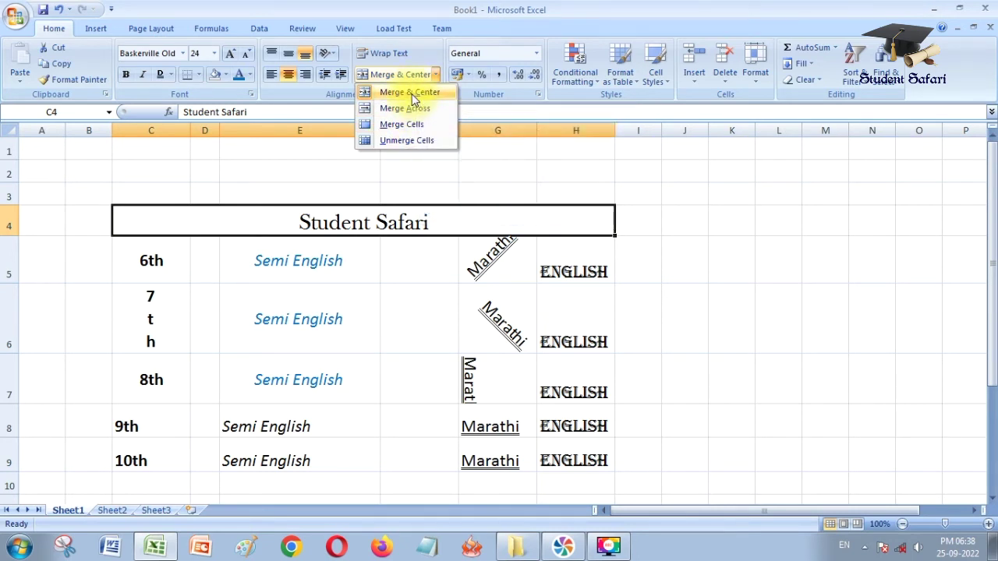
pyautogui.click(581, 181)
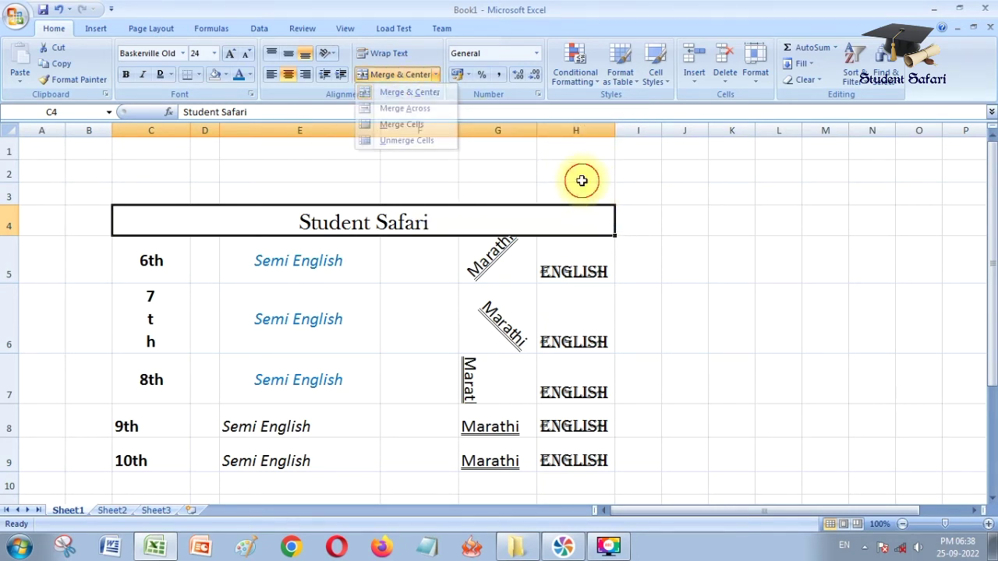
pyautogui.click(591, 188)
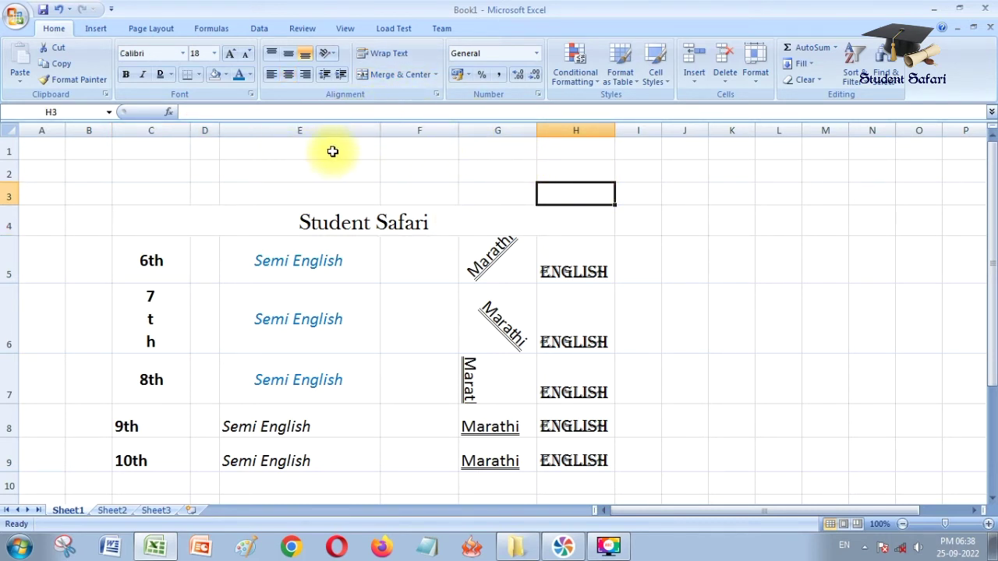
pyautogui.click(535, 54)
pyautogui.click(535, 55)
pyautogui.click(536, 55)
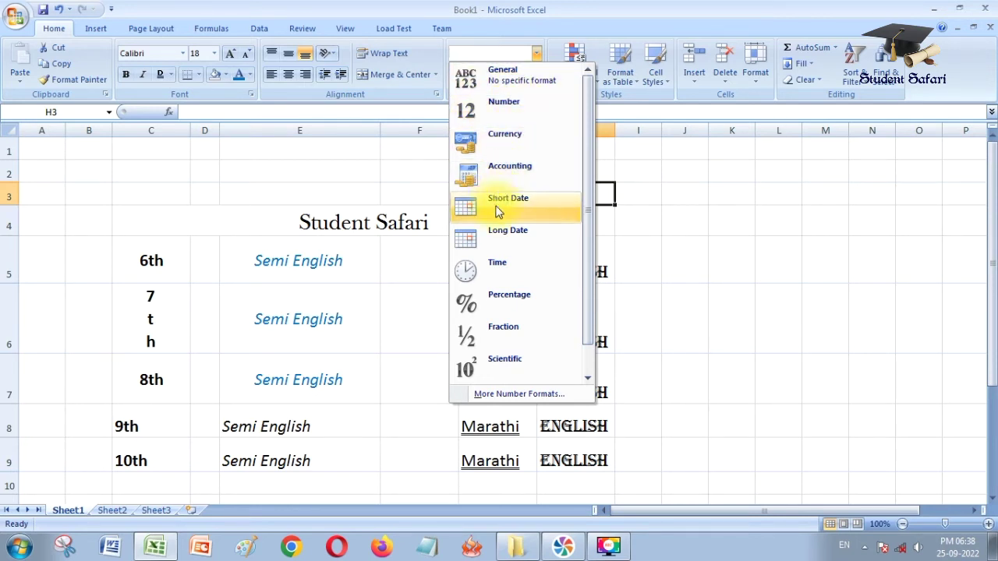
pyautogui.scroll(-1, 503, 207)
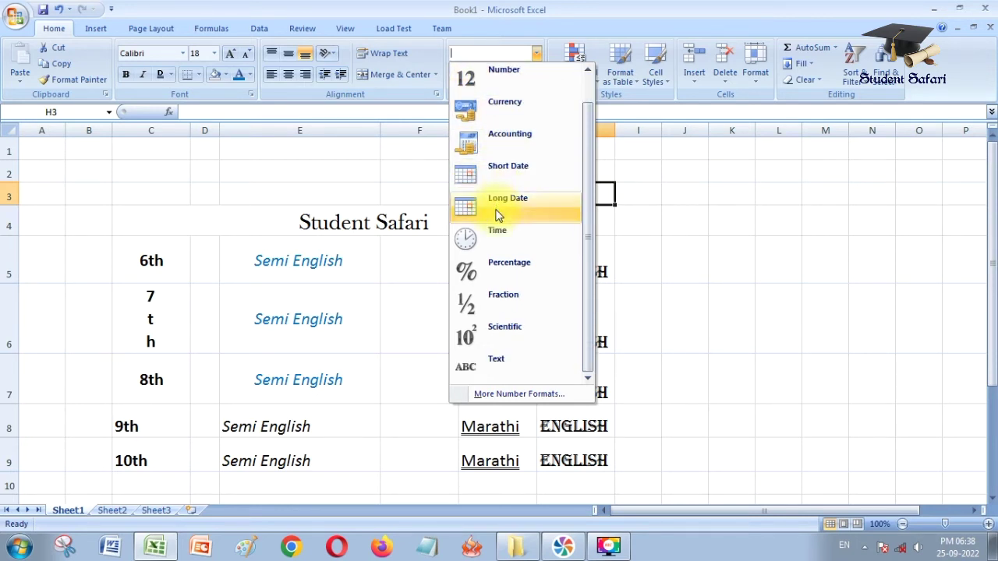
pyautogui.click(767, 251)
pyautogui.click(722, 212)
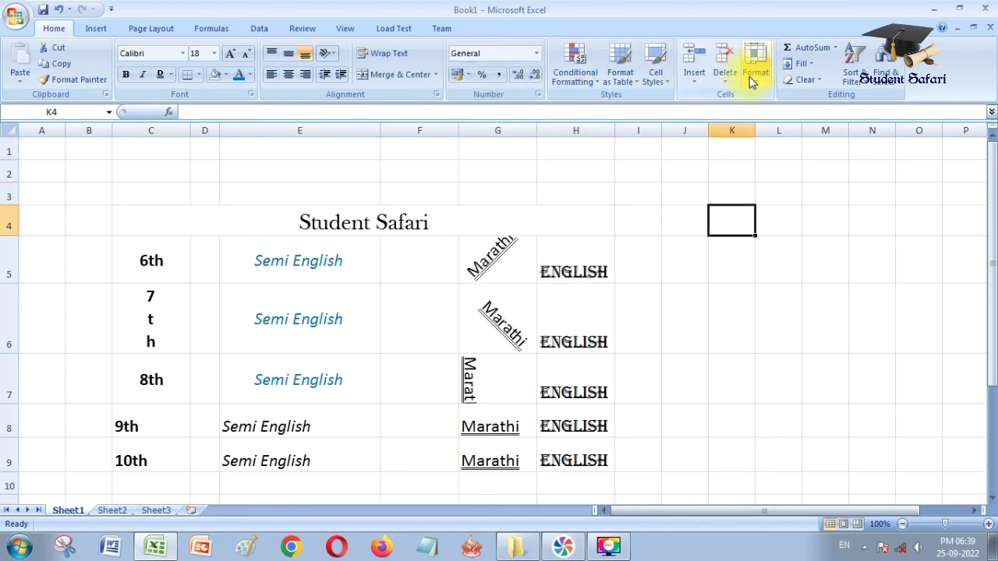
pyautogui.click(838, 48)
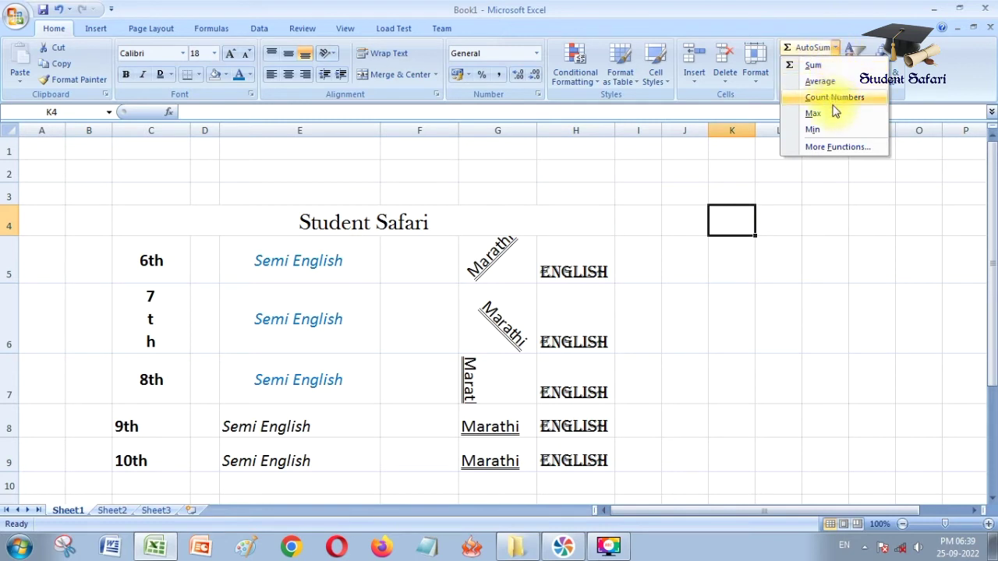
pyautogui.click(835, 52)
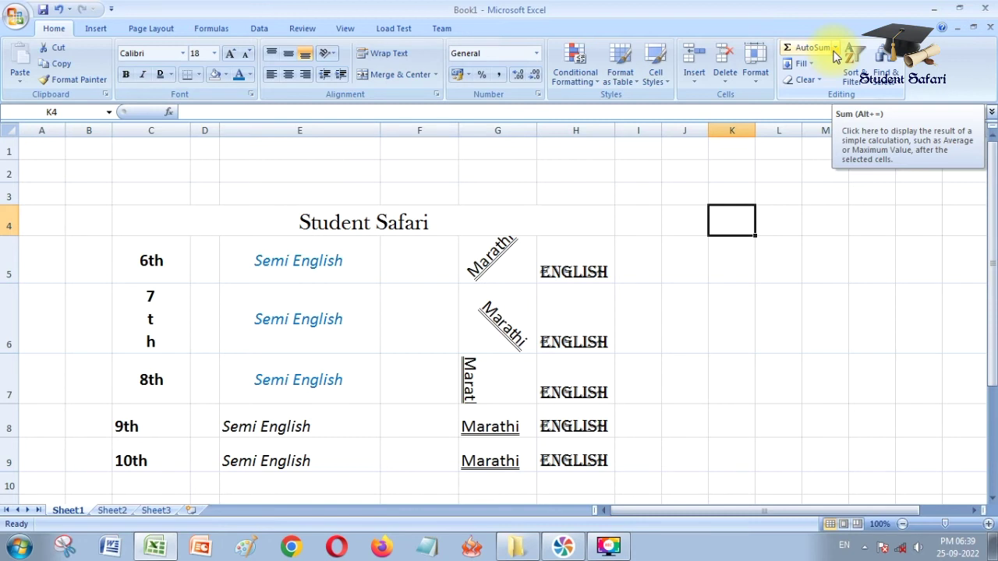
pyautogui.click(815, 81)
pyautogui.click(813, 81)
pyautogui.click(803, 65)
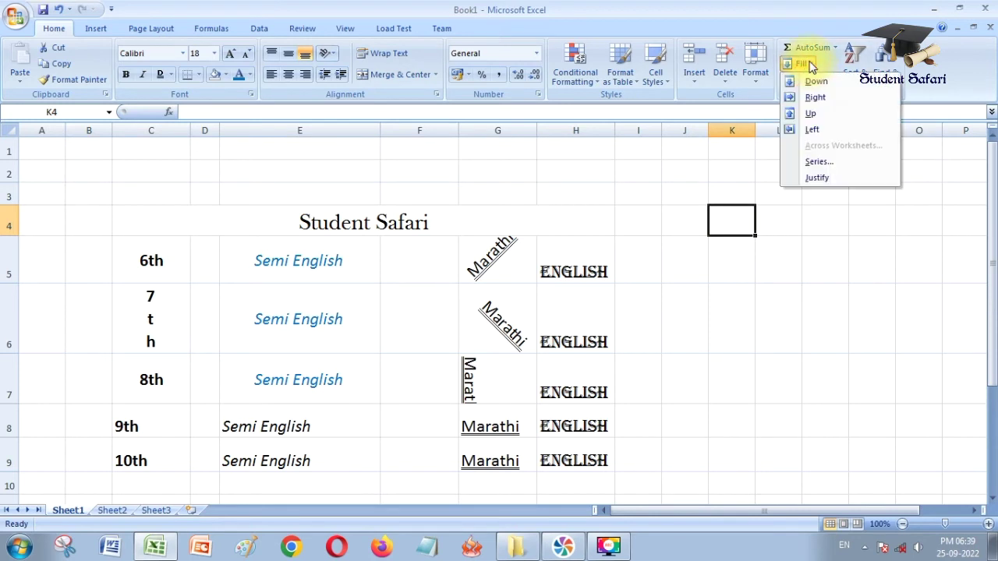
pyautogui.click(810, 66)
pyautogui.click(573, 272)
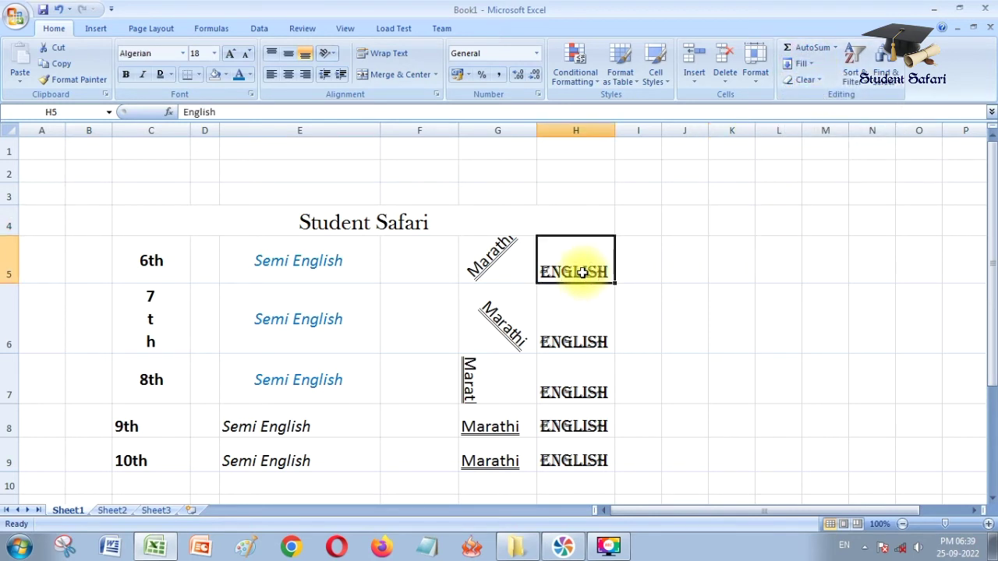
pyautogui.click(494, 267)
pyautogui.click(390, 268)
pyautogui.click(357, 268)
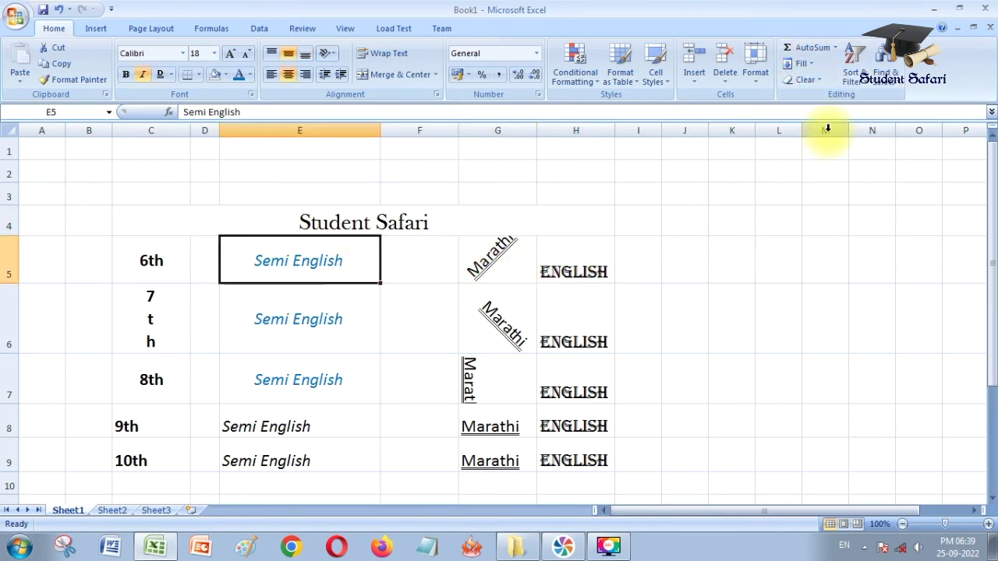
pyautogui.click(855, 75)
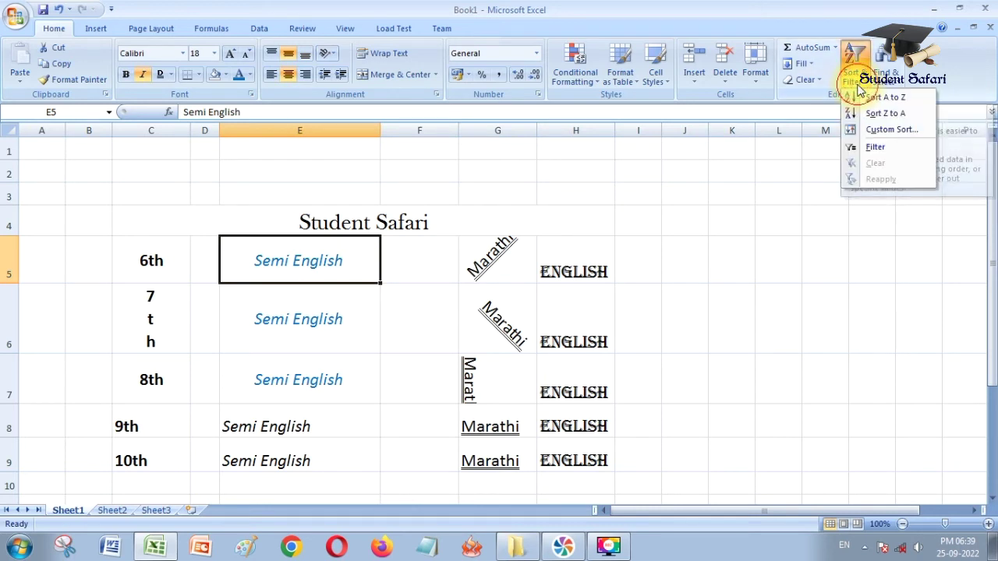
pyautogui.click(871, 87)
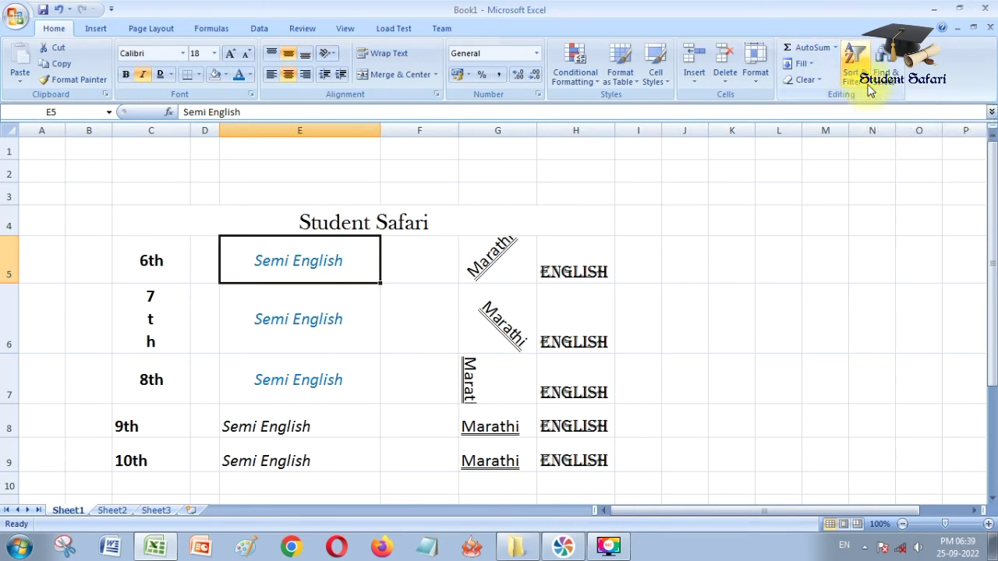
pyautogui.click(881, 82)
pyautogui.click(883, 86)
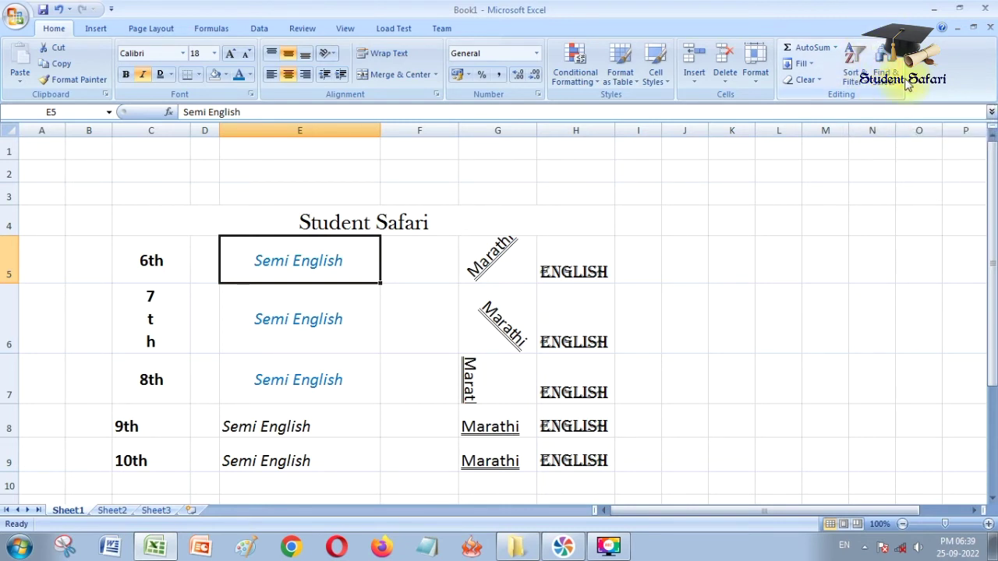
pyautogui.click(357, 198)
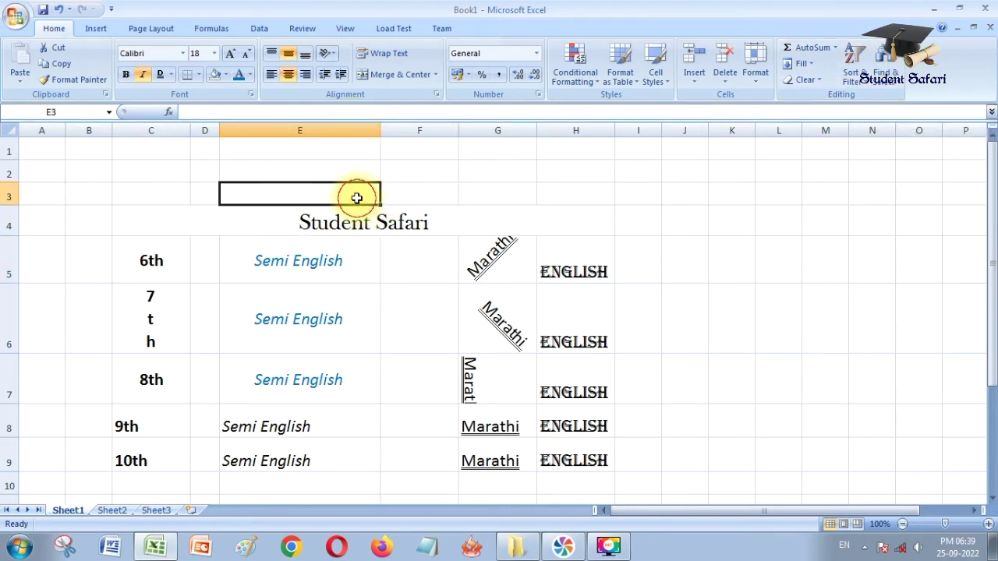
# Show the Insert ribbon, select C10 below the table, and view the PivotTable choices.
pyautogui.click(94, 31)
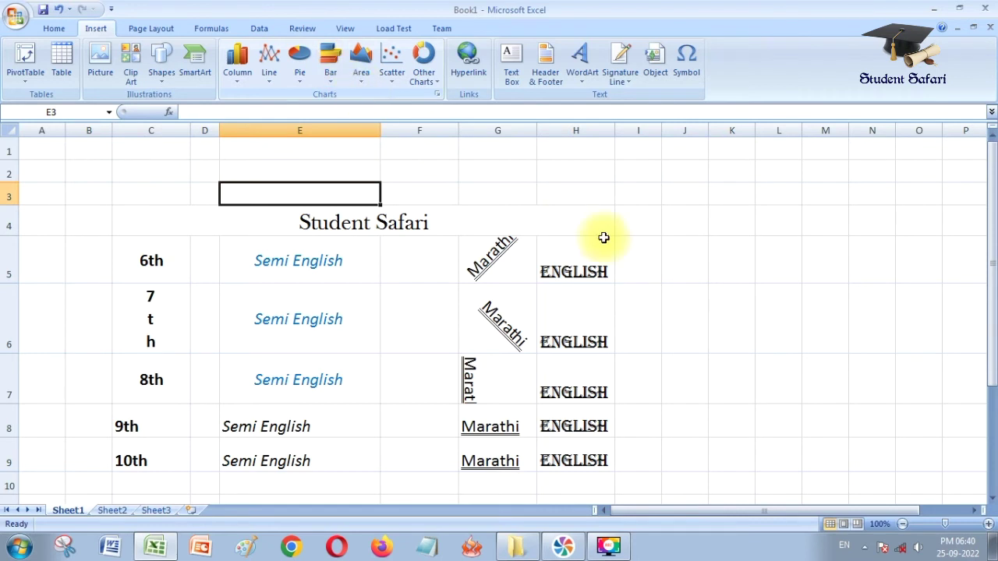
pyautogui.click(767, 292)
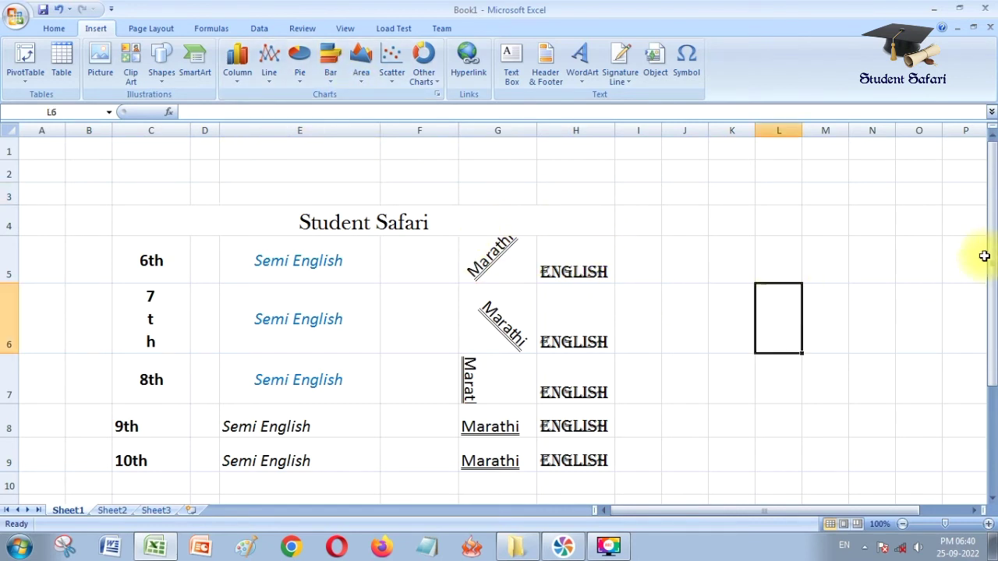
pyautogui.moveTo(991, 262); pyautogui.dragTo(992, 441)
pyautogui.click(129, 276)
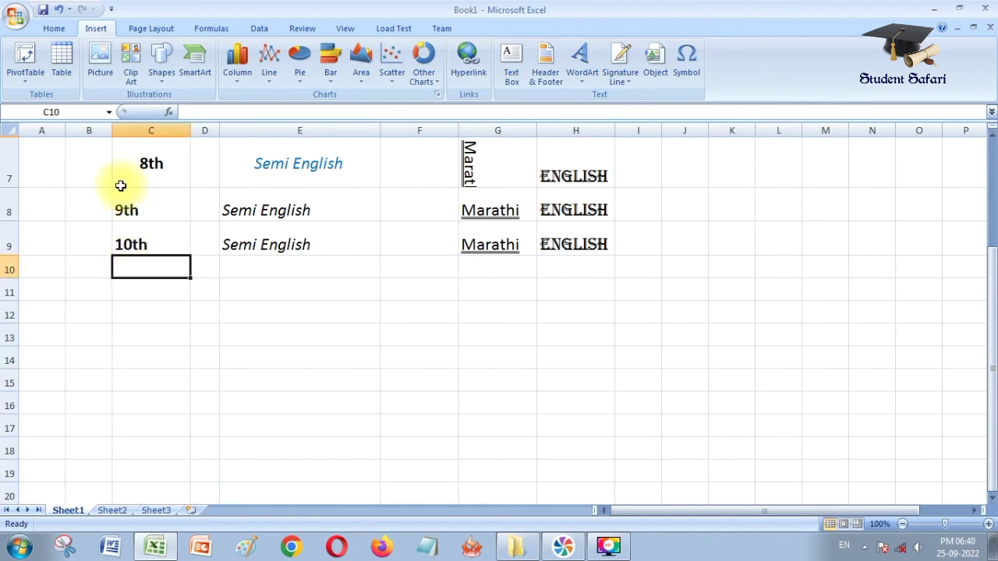
pyautogui.click(28, 78)
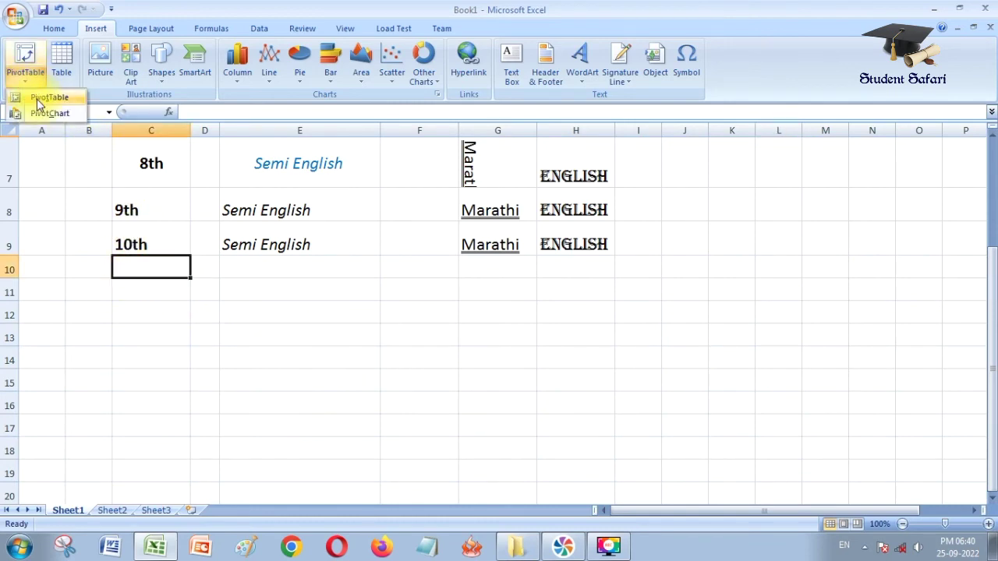
pyautogui.click(37, 99)
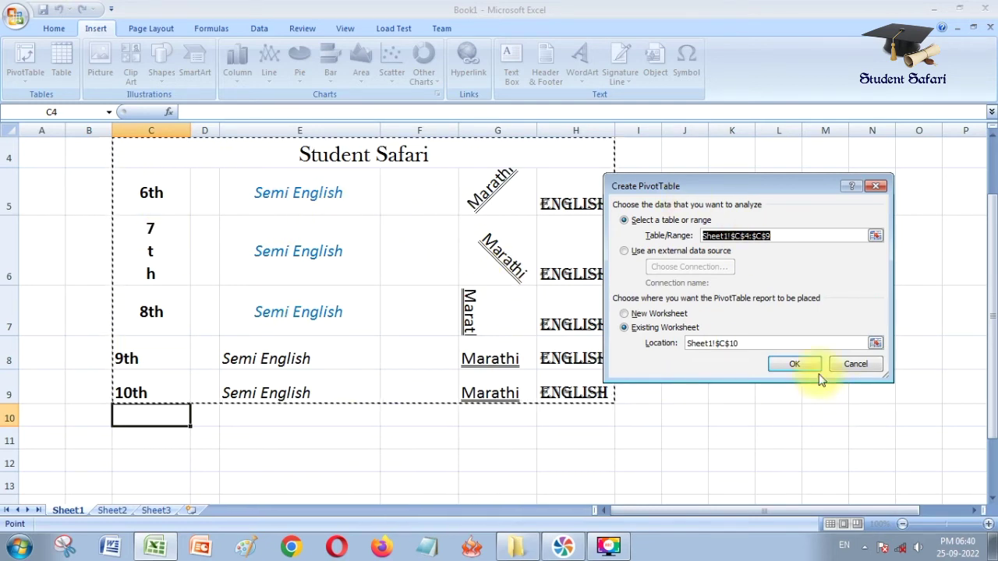
pyautogui.click(795, 364)
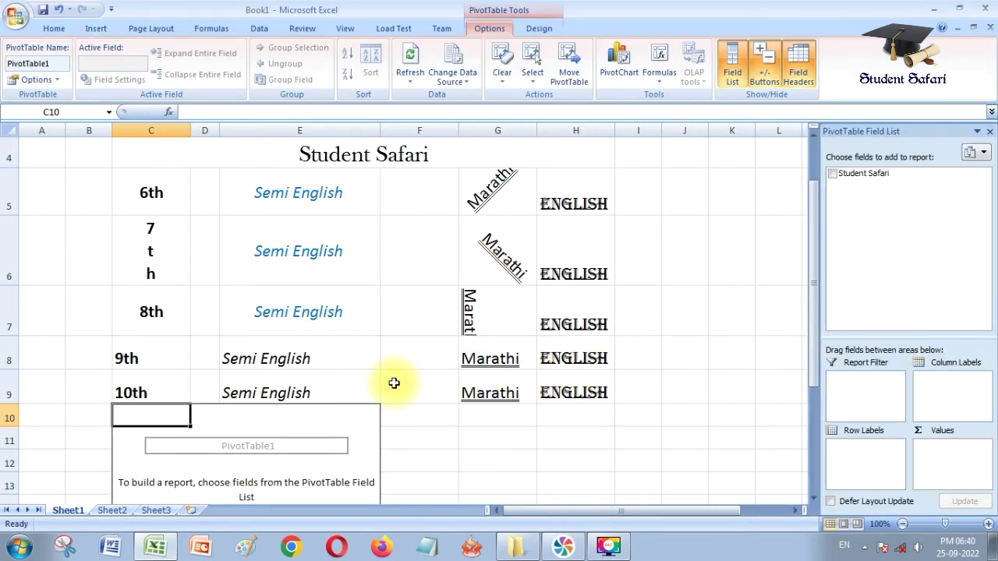
pyautogui.scroll(-2, 815, 286)
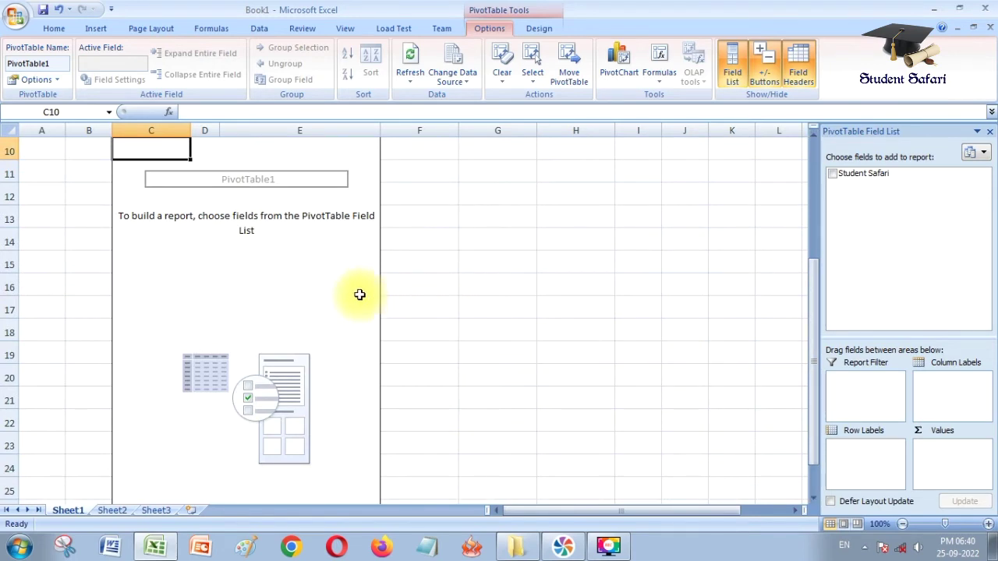
pyautogui.scroll(3, 382, 223)
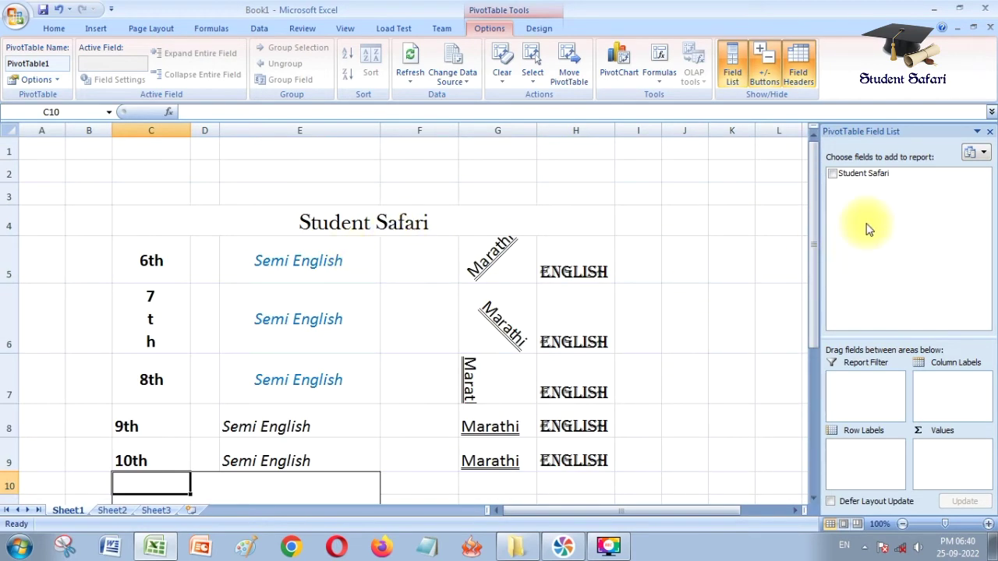
pyautogui.scroll(-4, 568, 296)
pyautogui.scroll(-1, 372, 280)
pyautogui.scroll(2, 274, 258)
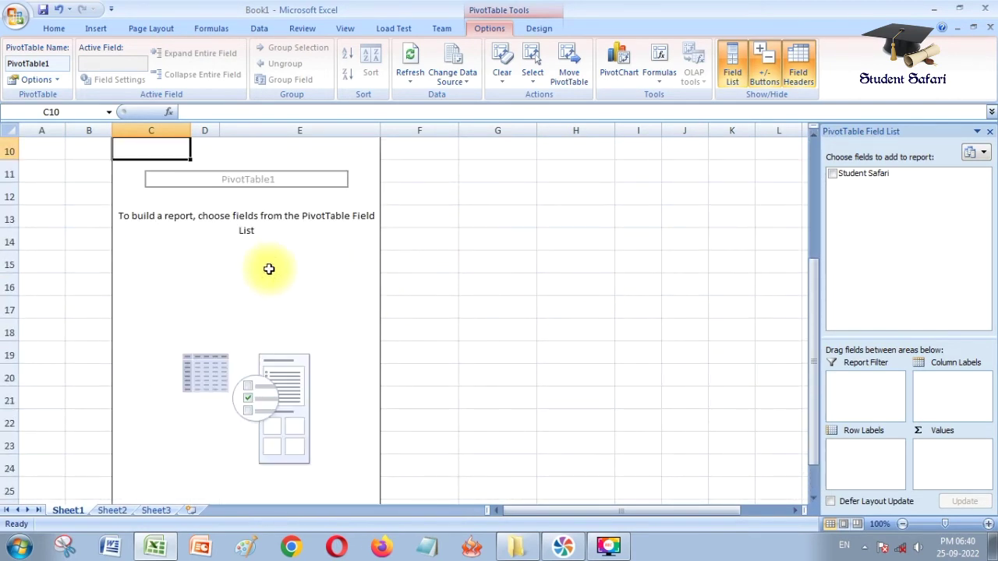
pyautogui.scroll(-1, 248, 312)
pyautogui.click(319, 306)
pyautogui.click(263, 357)
pyautogui.click(301, 397)
pyautogui.click(296, 327)
pyautogui.scroll(4, 378, 277)
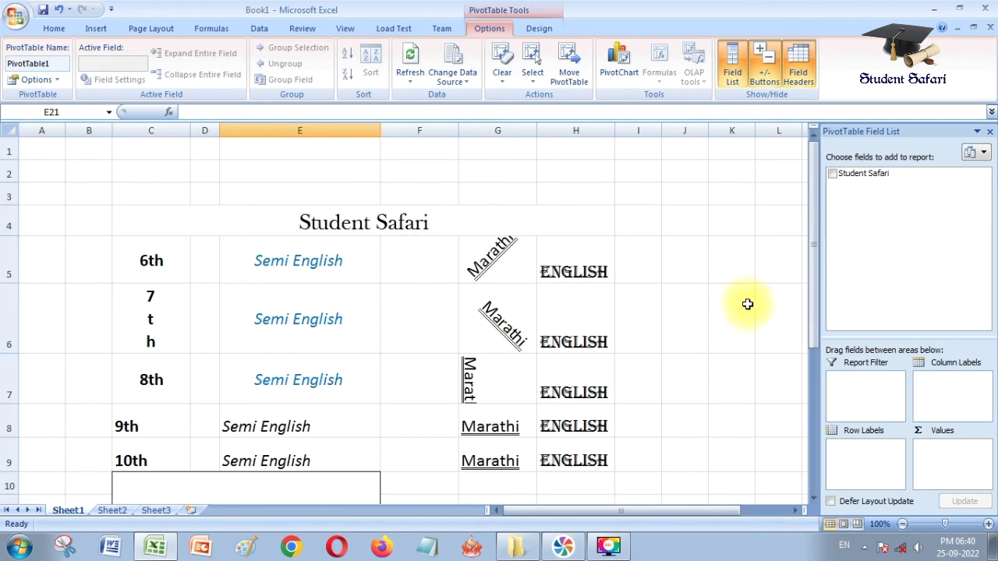
pyautogui.click(990, 134)
pyautogui.scroll(-4, 479, 325)
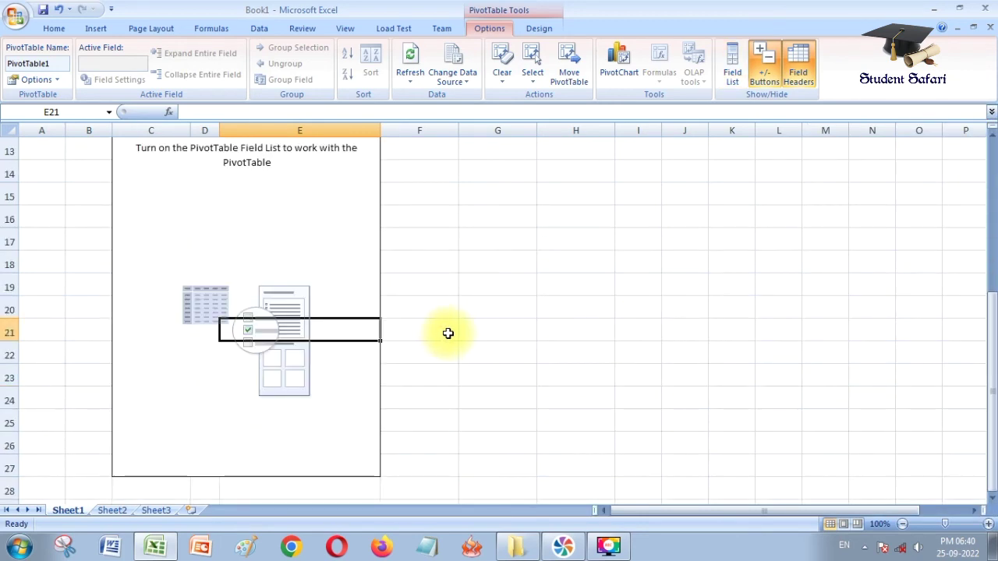
pyautogui.hotkey('ctrl', 'z')
pyautogui.scroll(4, 452, 321)
pyautogui.click(780, 226)
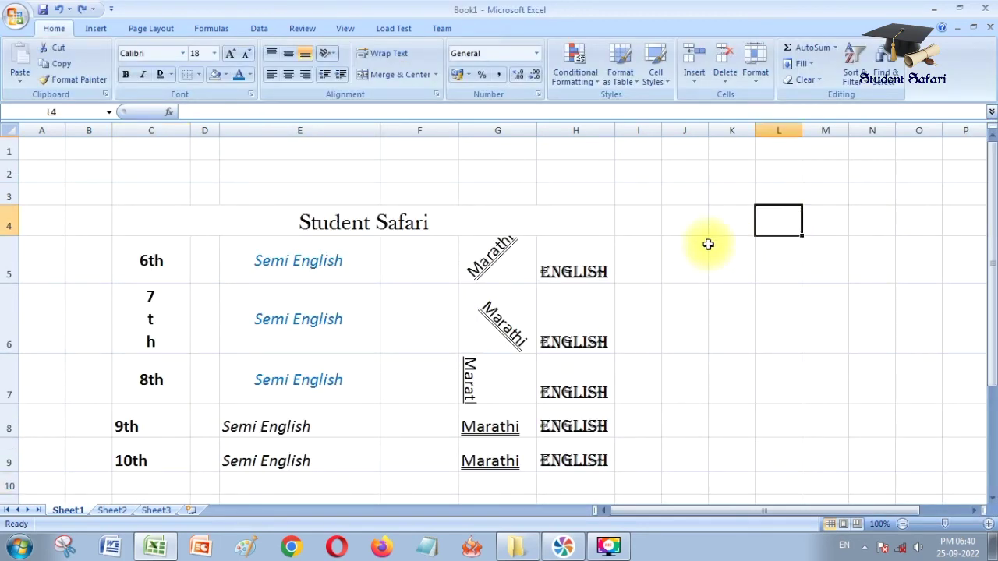
# Select C11 and browse the Column, Line, Pie, Bar, Area, Scatter and Other Charts galleries.
pyautogui.scroll(-6, 546, 269)
pyautogui.scroll(5, 258, 269)
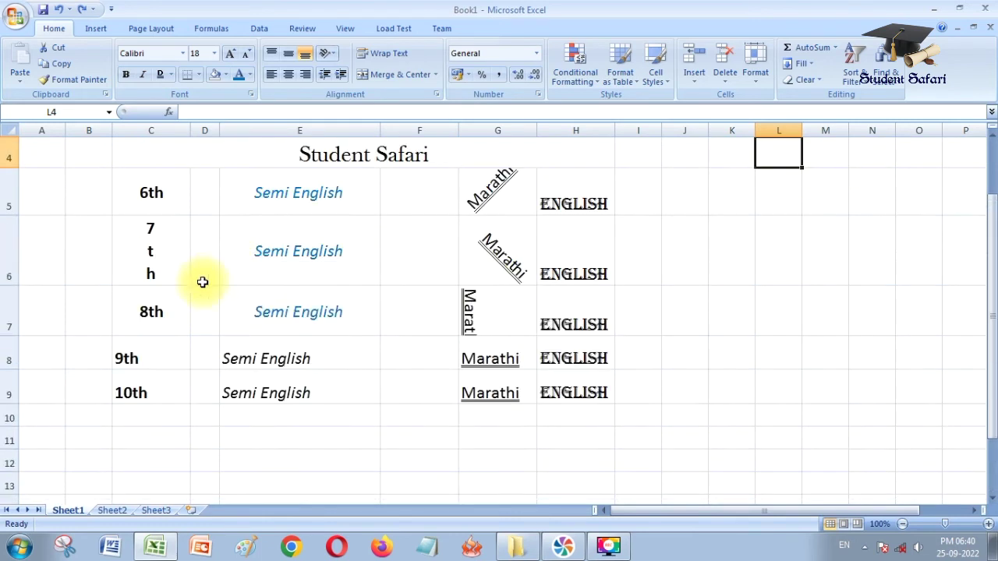
pyautogui.click(164, 437)
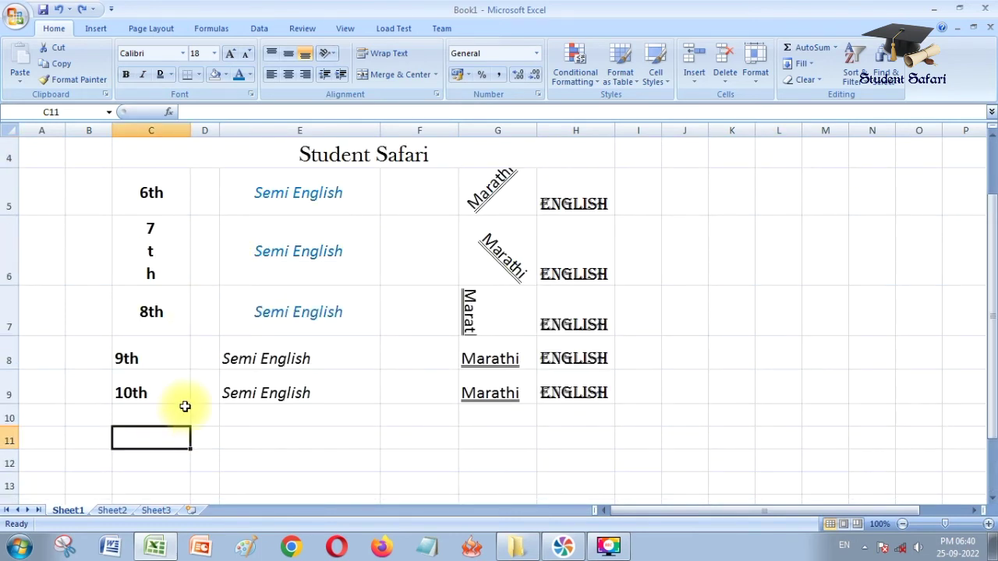
pyautogui.click(92, 32)
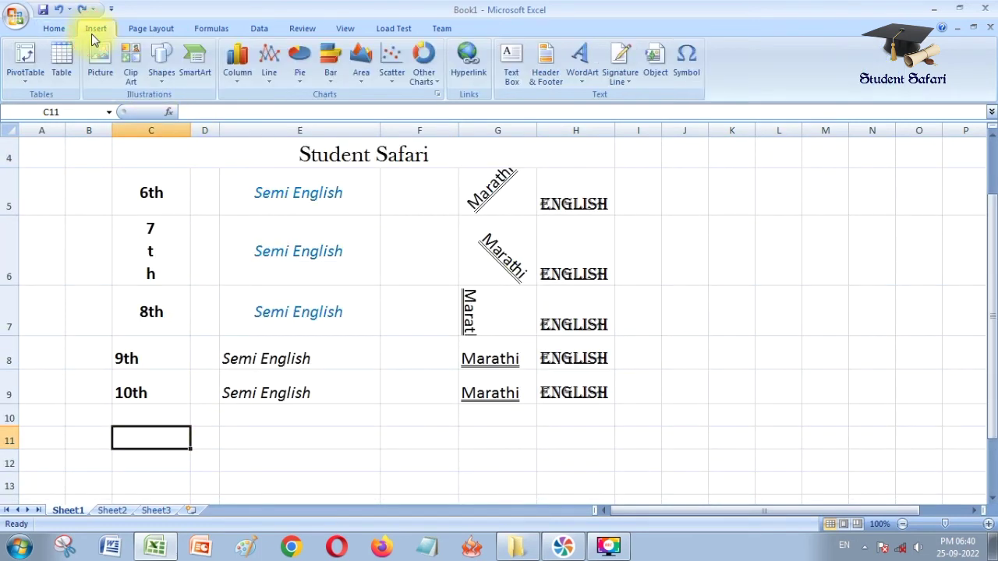
pyautogui.click(236, 80)
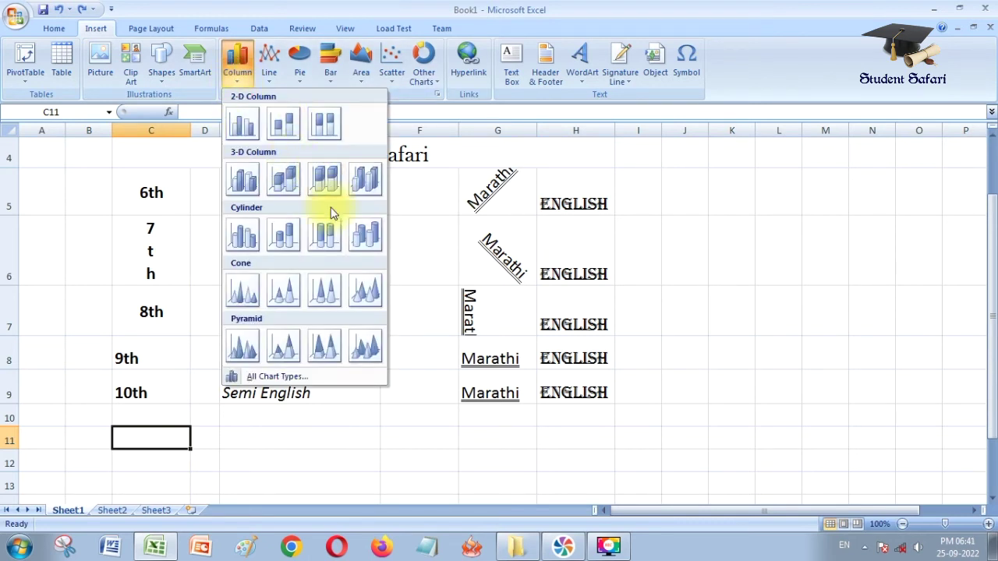
pyautogui.click(266, 82)
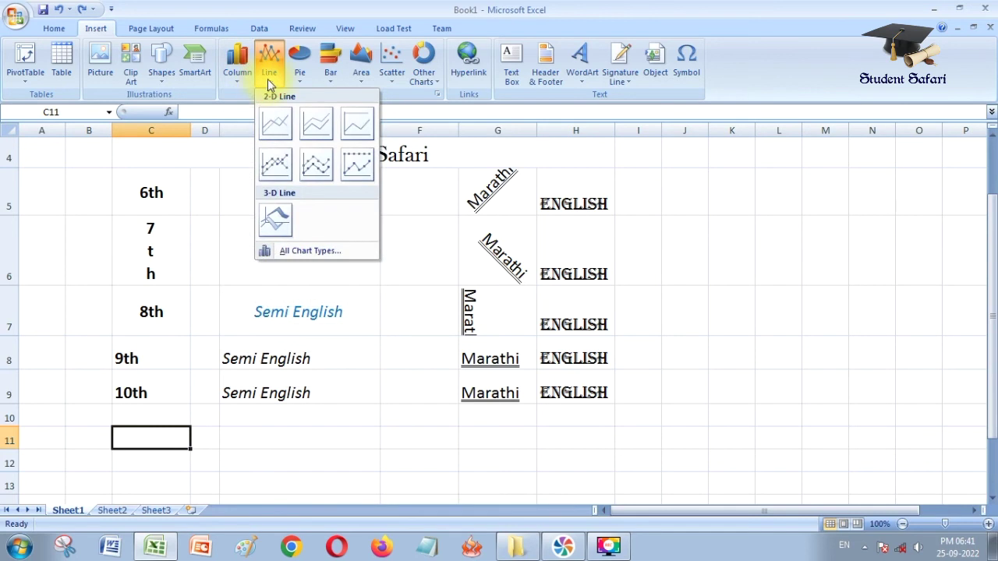
pyautogui.click(300, 81)
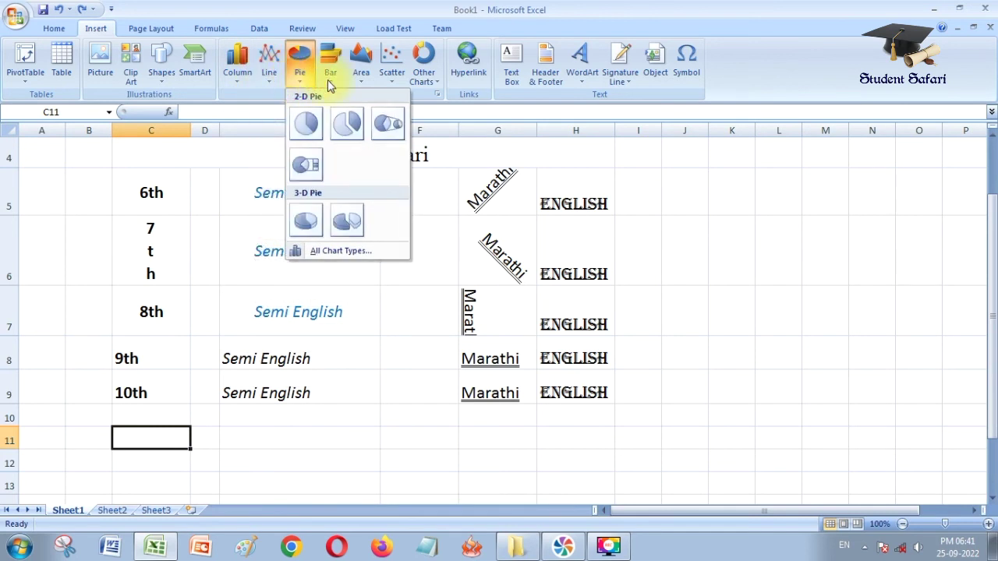
pyautogui.click(330, 81)
pyautogui.click(361, 81)
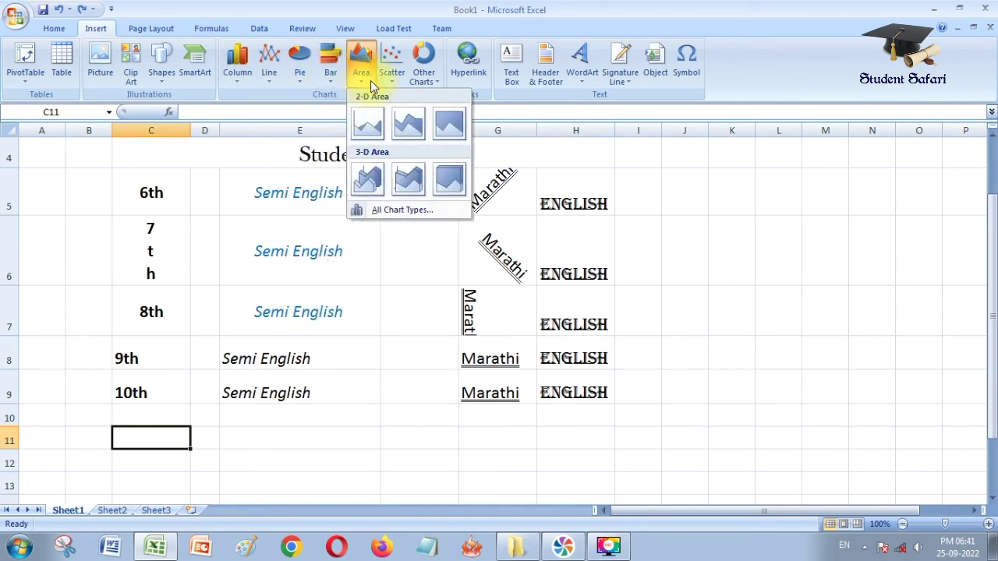
pyautogui.click(392, 86)
pyautogui.click(433, 87)
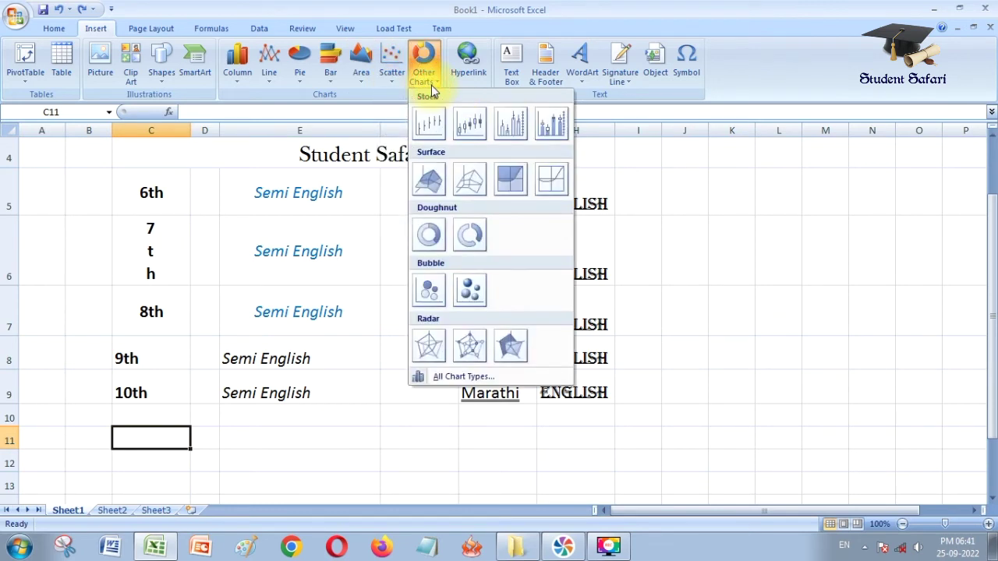
pyautogui.click(237, 78)
# Insert an empty column chart and drag it below the table to about rows 11–20.
pyautogui.click(242, 125)
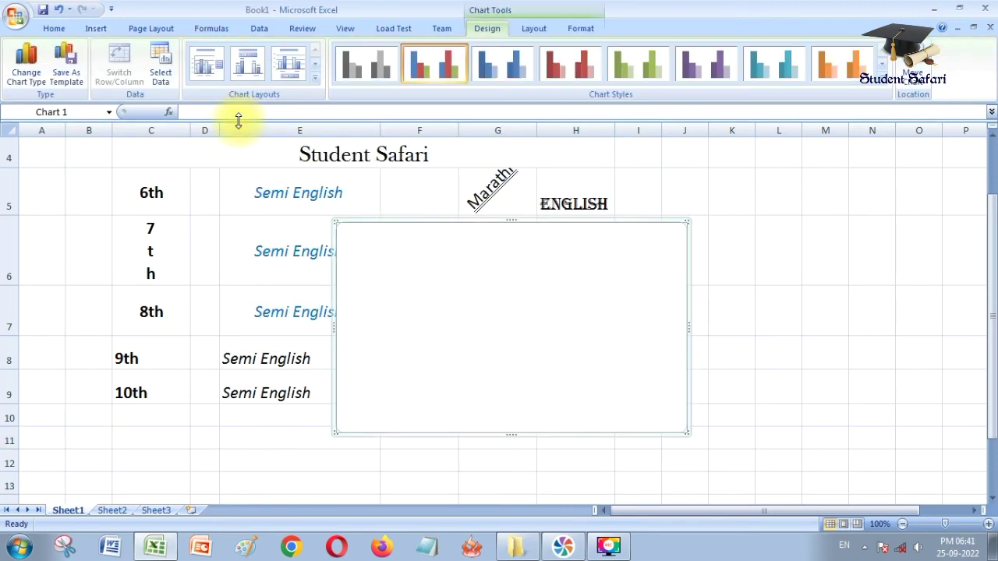
pyautogui.scroll(1, 439, 283)
pyautogui.scroll(-2, 500, 337)
pyautogui.scroll(2, 488, 318)
pyautogui.scroll(-2, 486, 308)
pyautogui.scroll(1, 499, 278)
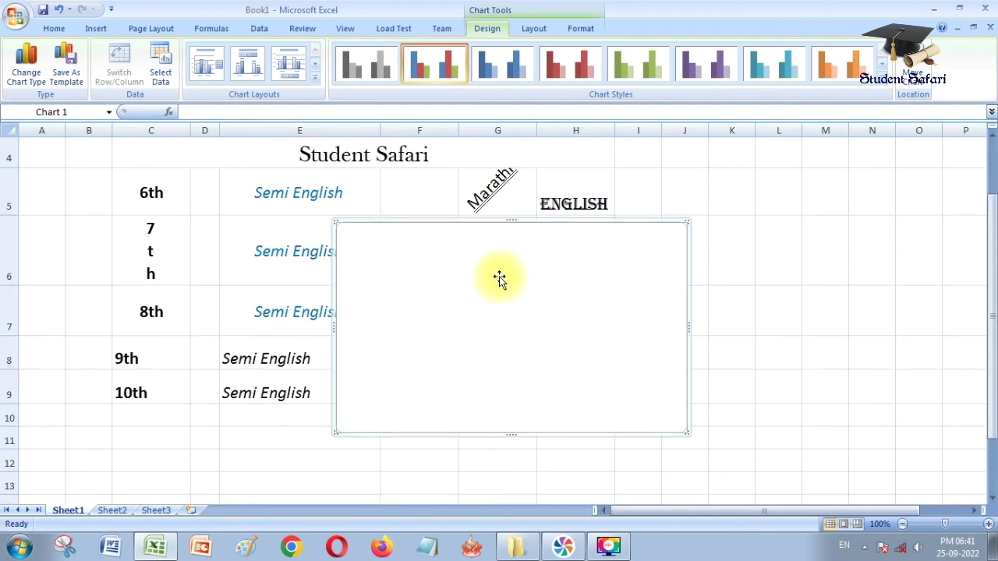
pyautogui.moveTo(499, 277); pyautogui.dragTo(515, 372)
pyautogui.scroll(-2, 513, 343)
pyautogui.moveTo(494, 211); pyautogui.dragTo(411, 320)
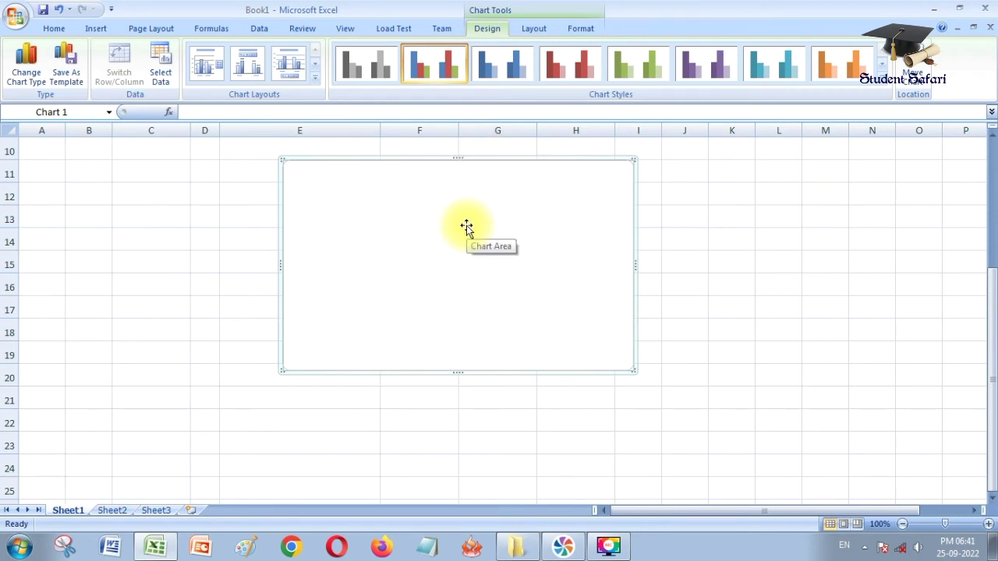
# Try the red and purple chart styles, nudge the chart, then settle on teal.
pyautogui.click(534, 30)
pyautogui.click(483, 28)
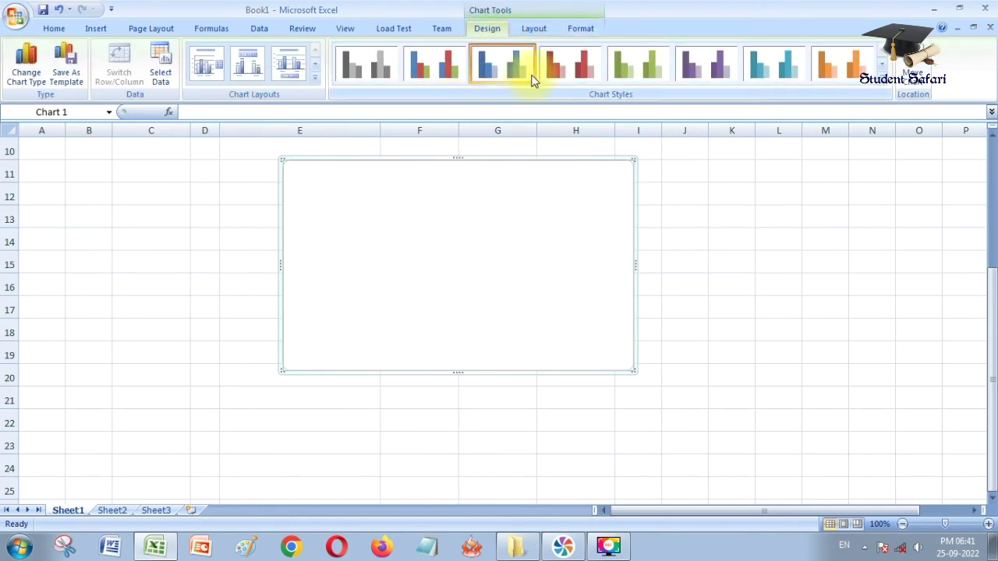
pyautogui.click(555, 72)
pyautogui.moveTo(354, 209); pyautogui.dragTo(371, 251)
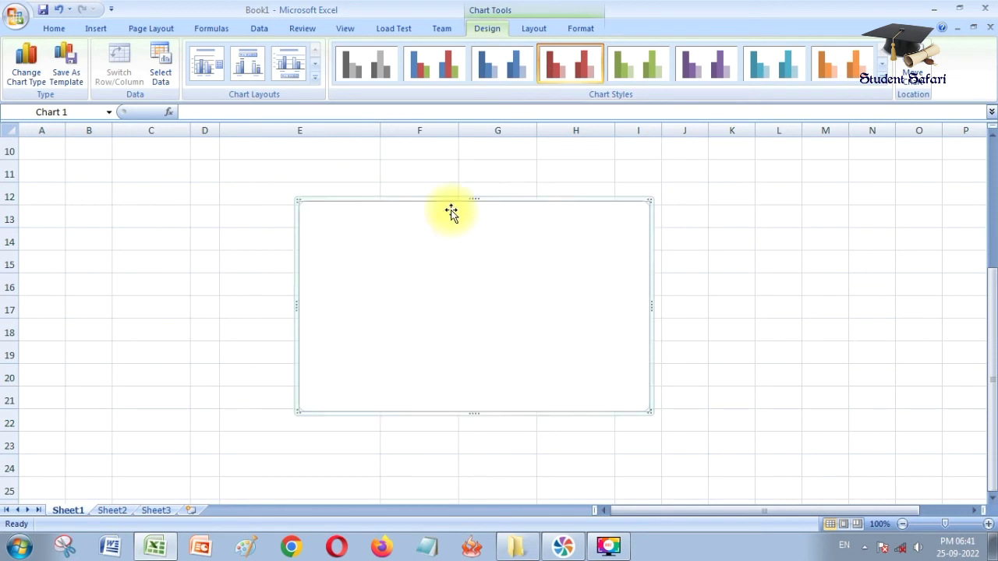
pyautogui.click(702, 64)
pyautogui.click(752, 70)
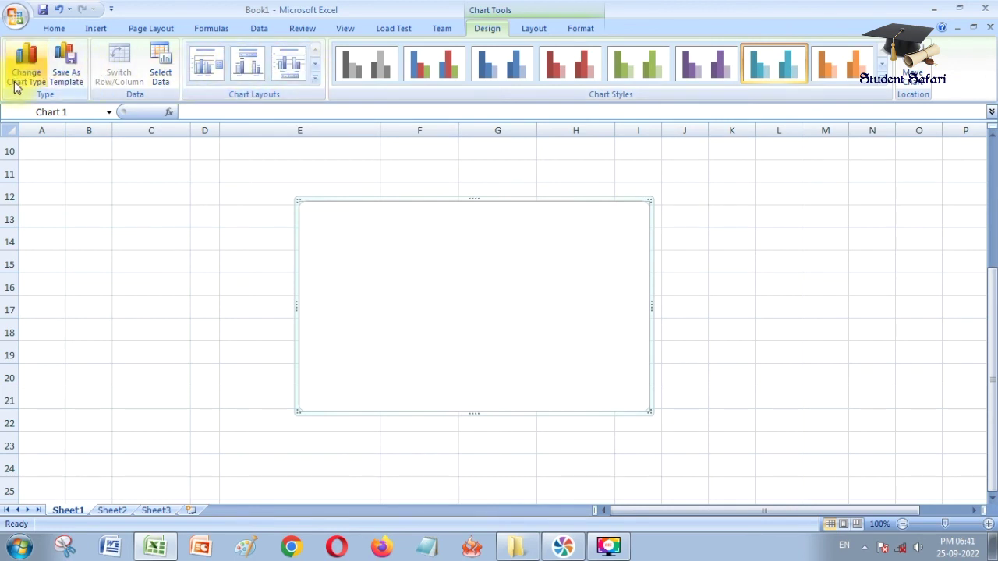
pyautogui.click(156, 69)
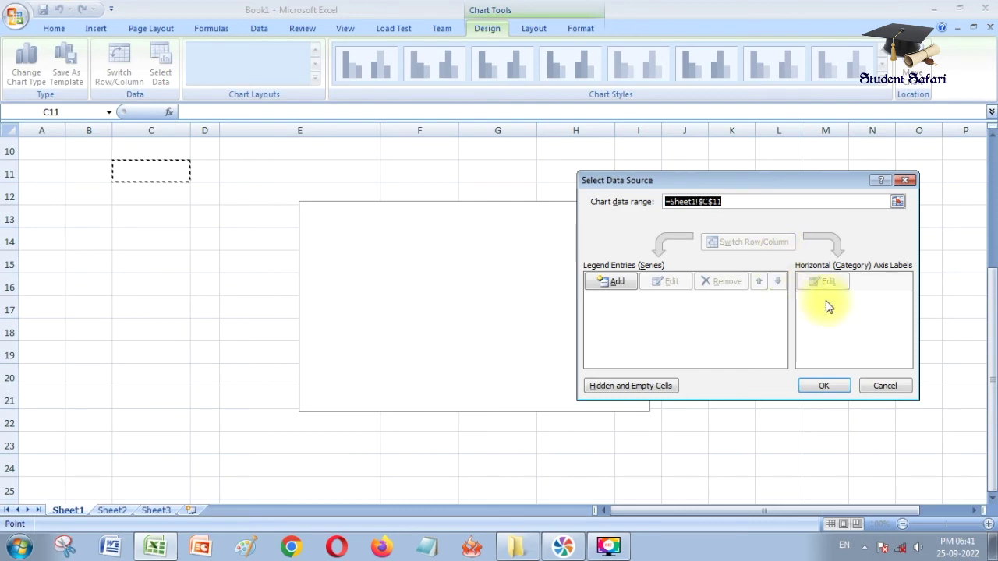
pyautogui.scroll(2, 704, 282)
pyautogui.scroll(-1, 706, 286)
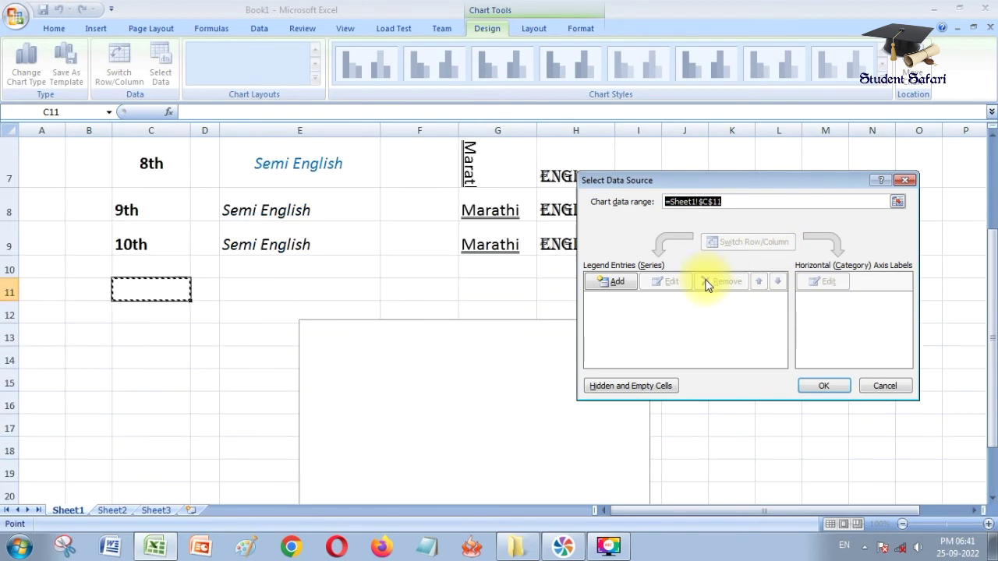
pyautogui.scroll(-2, 706, 285)
pyautogui.click(824, 386)
pyautogui.scroll(3, 575, 323)
pyautogui.scroll(-3, 508, 262)
pyautogui.scroll(1, 541, 240)
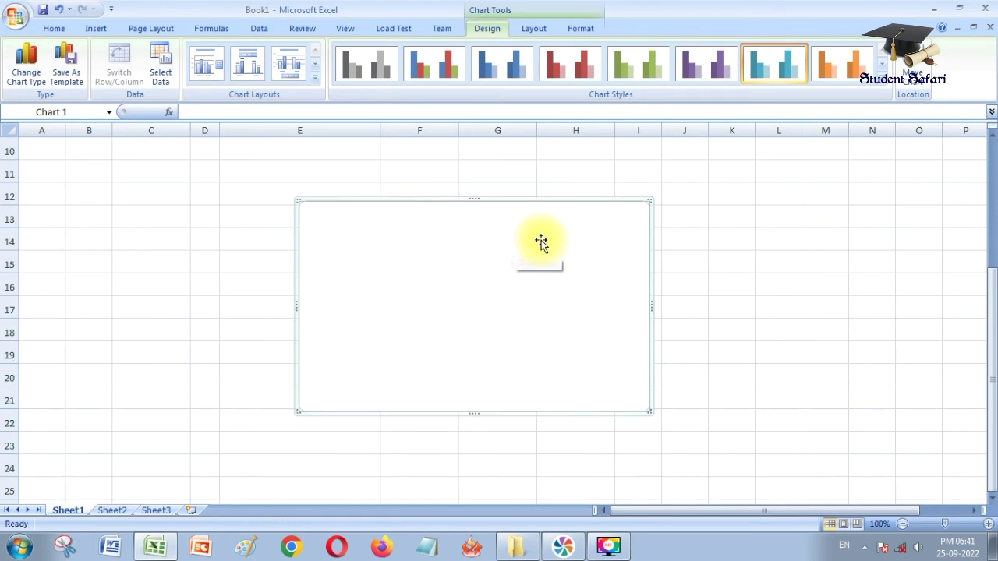
pyautogui.click(921, 71)
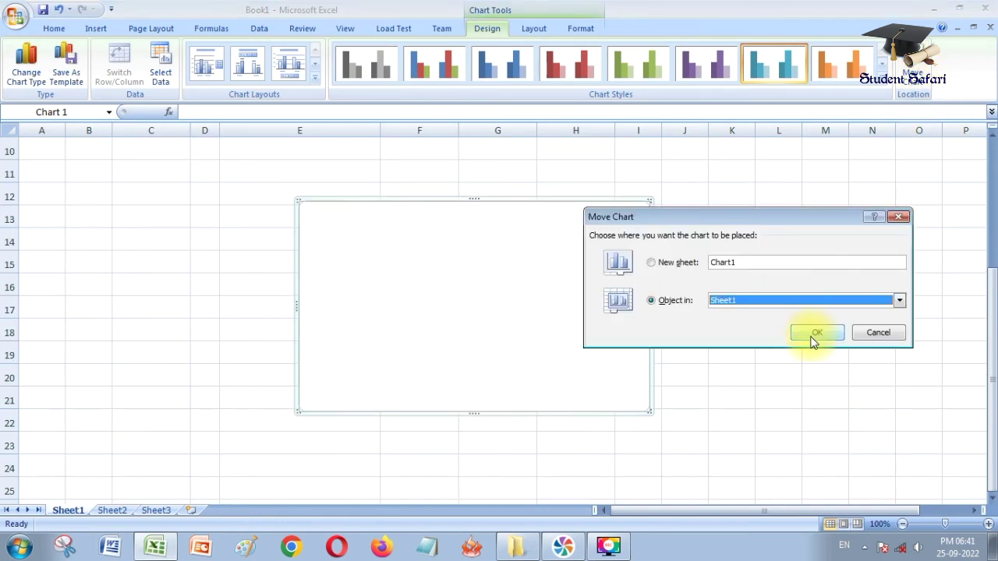
pyautogui.click(878, 333)
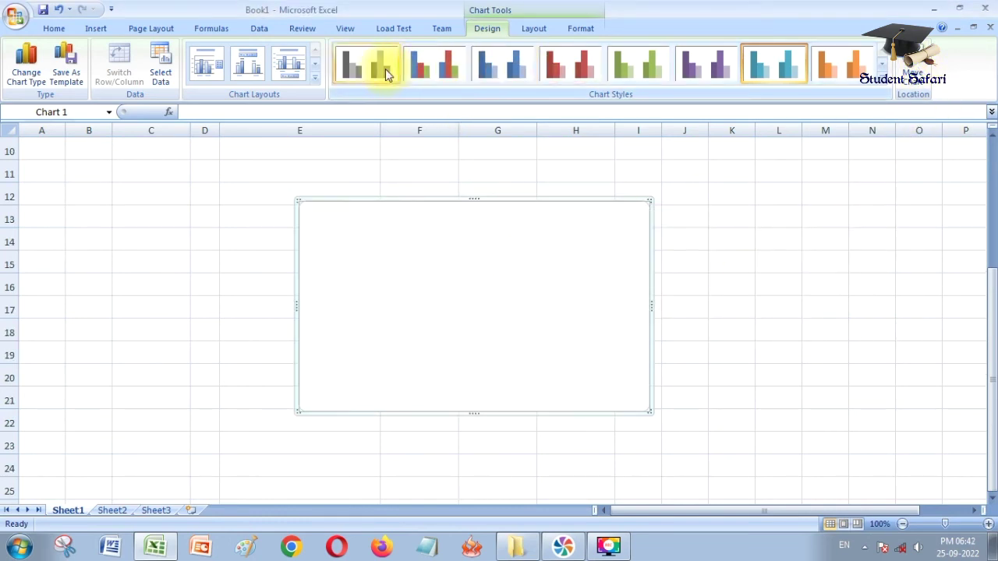
pyautogui.click(530, 30)
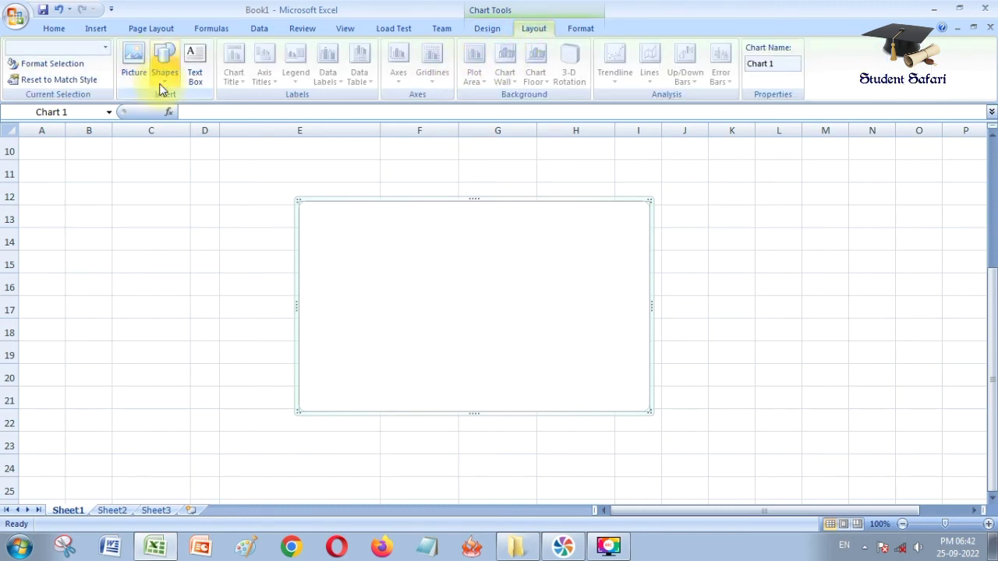
pyautogui.click(162, 85)
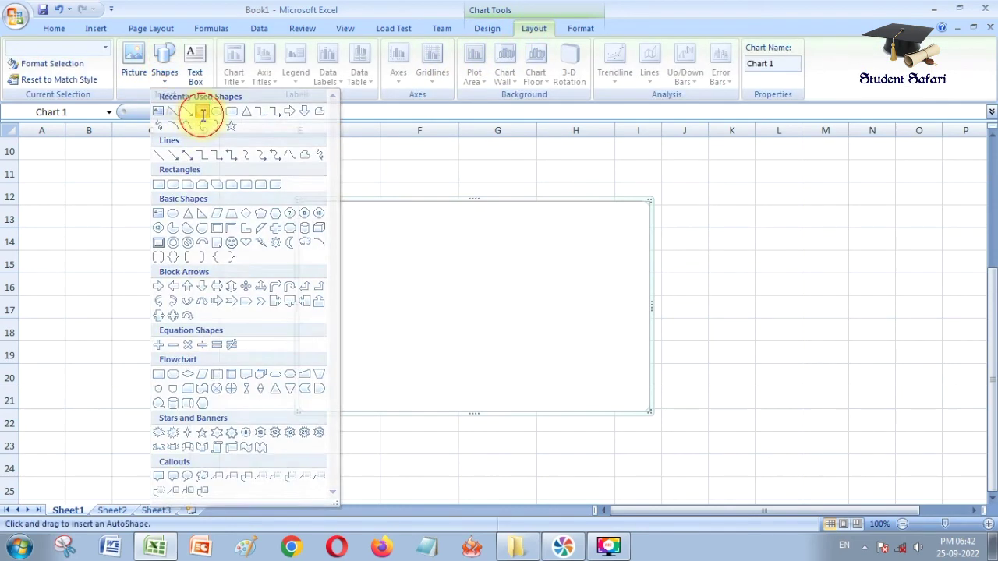
pyautogui.click(202, 111)
pyautogui.moveTo(337, 241); pyautogui.dragTo(577, 358)
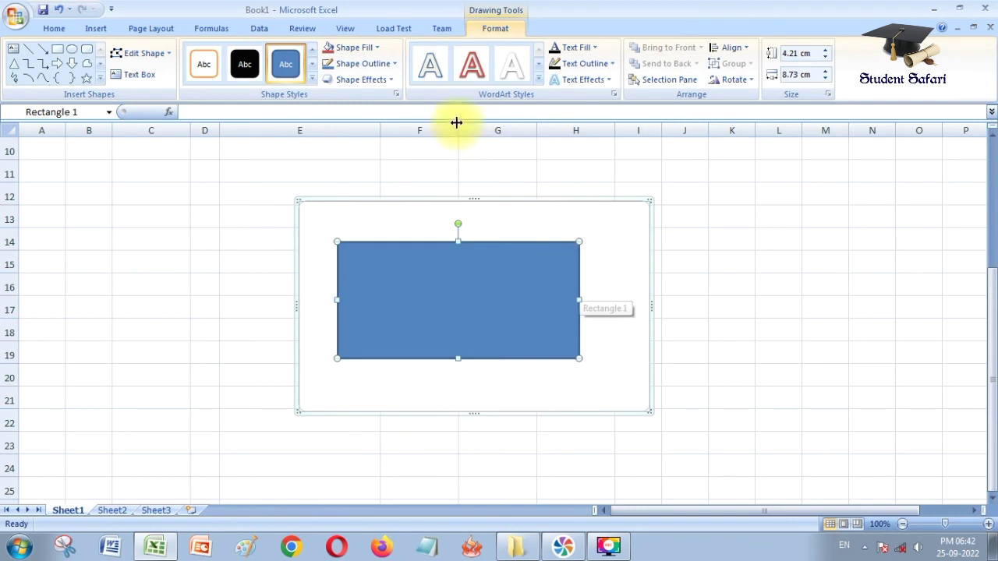
pyautogui.click(444, 31)
pyautogui.click(591, 278)
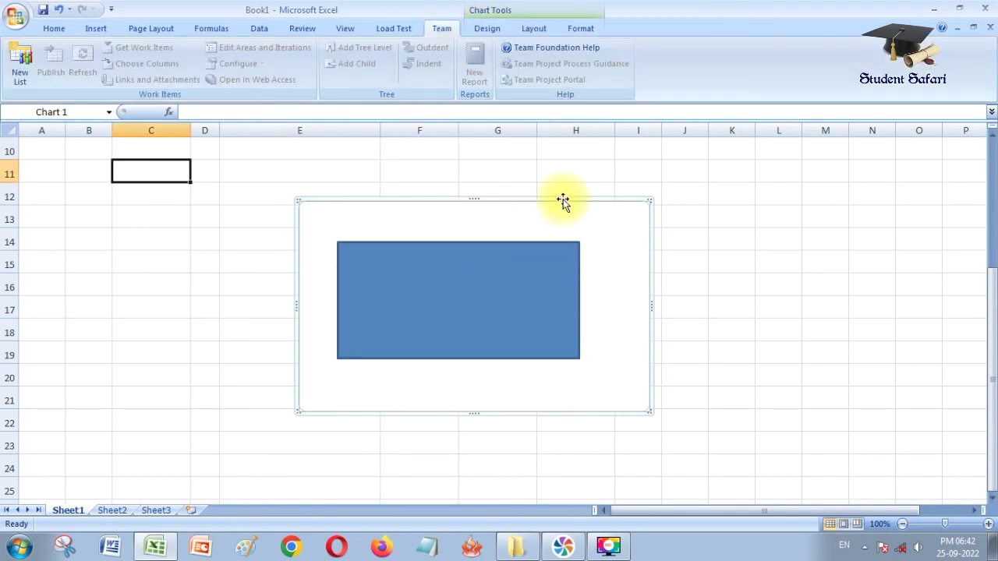
pyautogui.click(559, 265)
pyautogui.press('Delete')
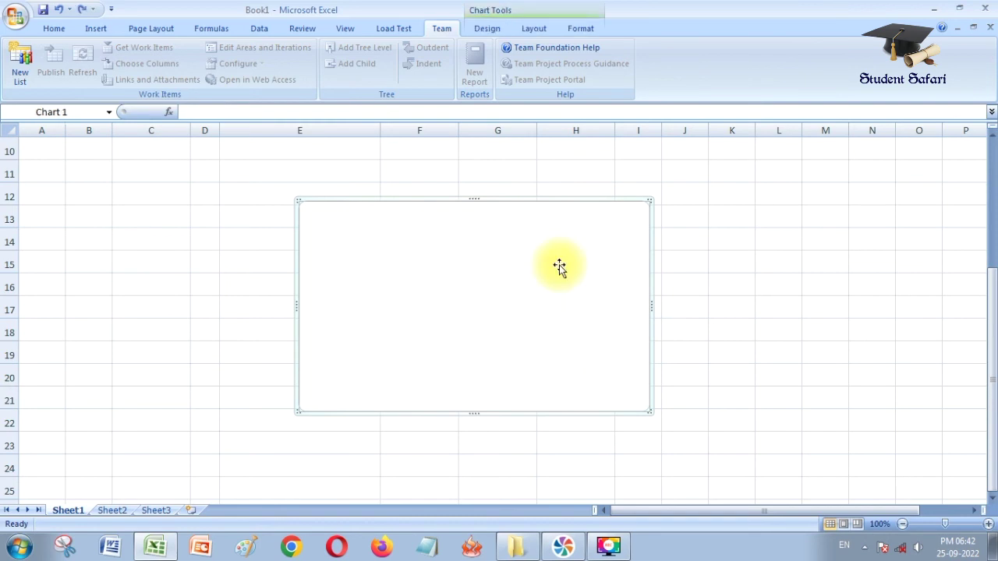
pyautogui.click(484, 29)
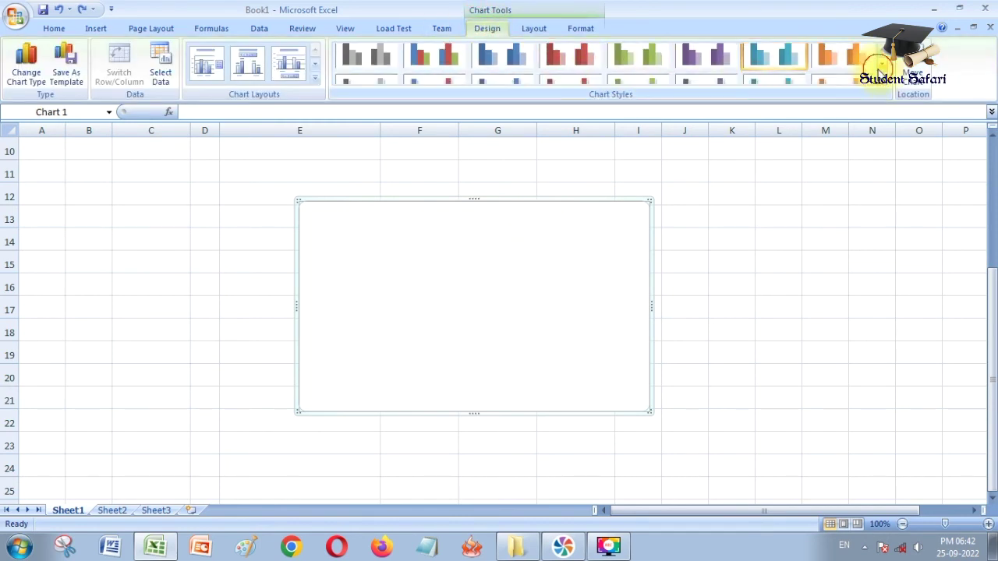
# Reapply the teal style and set the chart's data range to C5:H9.
pyautogui.click(775, 72)
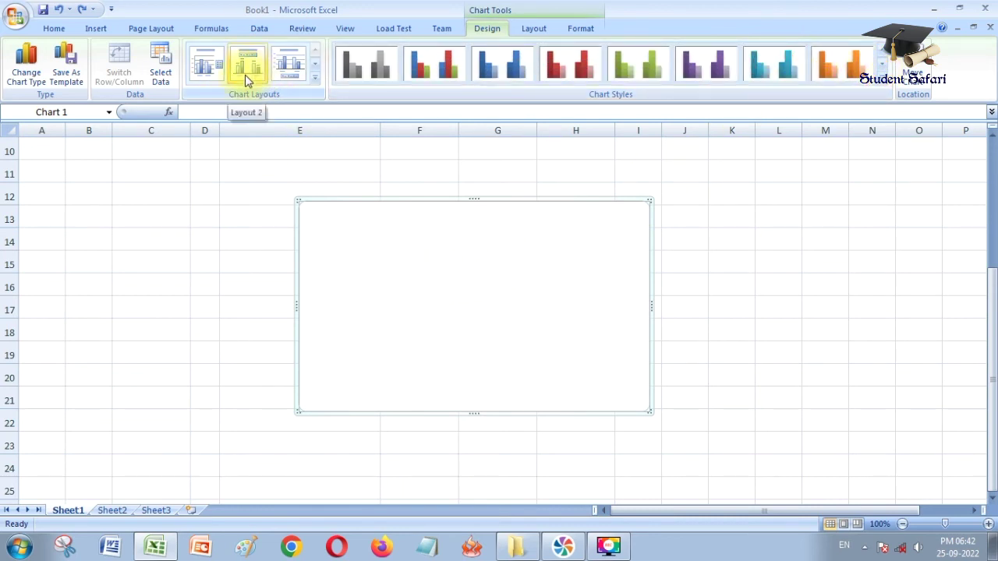
pyautogui.click(313, 66)
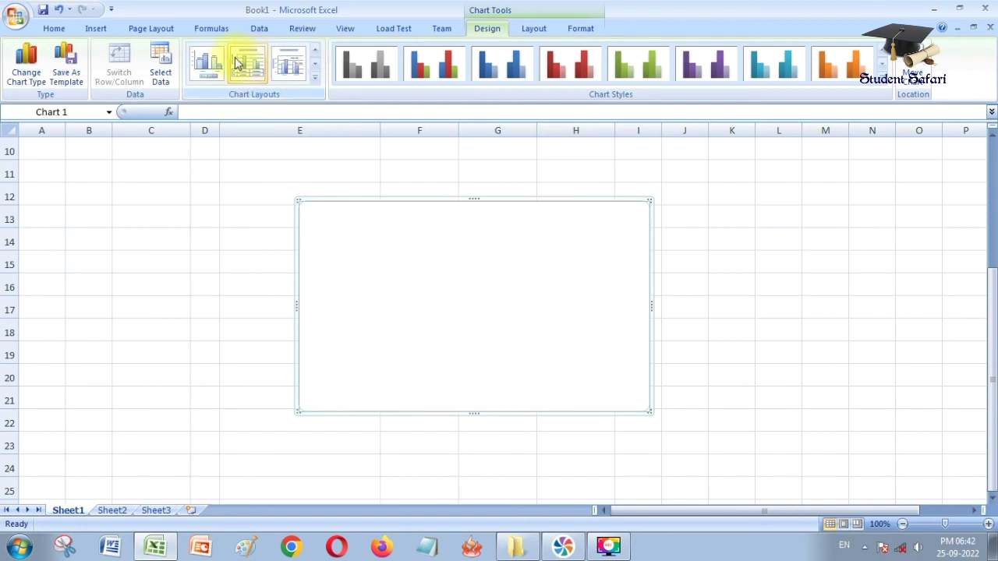
pyautogui.click(160, 66)
pyautogui.scroll(2, 350, 189)
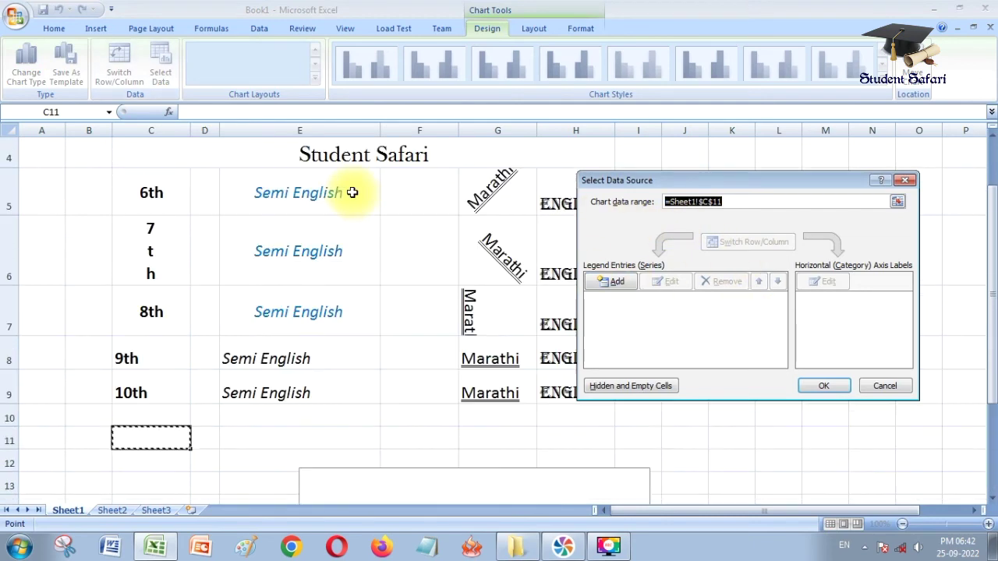
pyautogui.moveTo(152, 193)
pyautogui.mouseDown()
pyautogui.moveTo(596, 337)
pyautogui.moveTo(597, 388)
pyautogui.mouseUp()
pyautogui.scroll(-2, 726, 275)
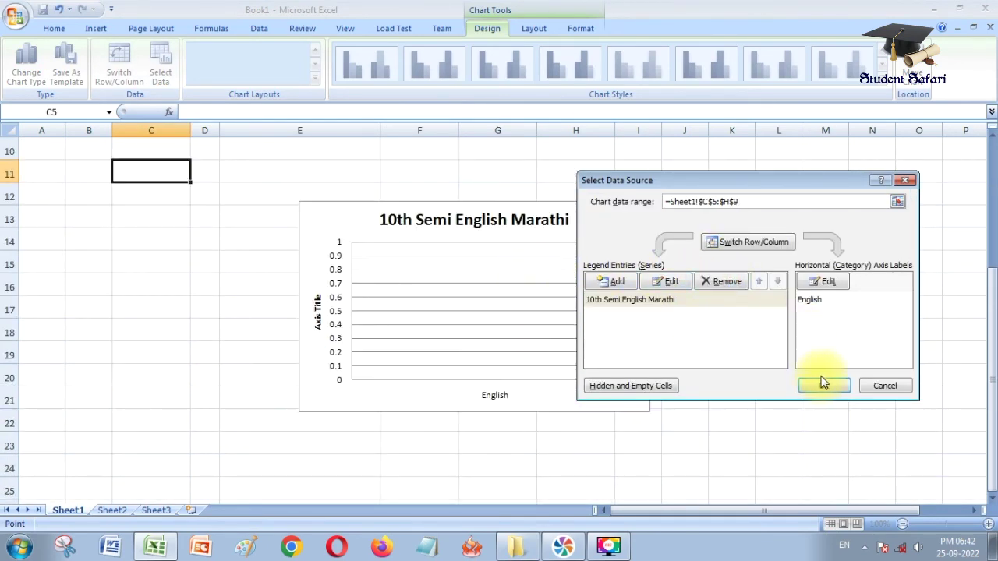
pyautogui.click(821, 384)
pyautogui.click(443, 290)
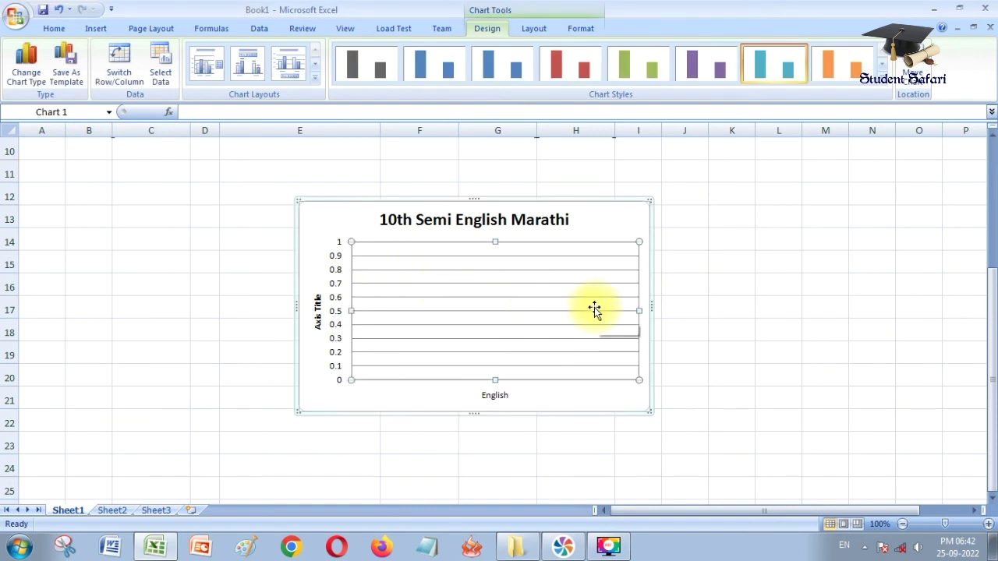
# Apply Layout 1 with the legend on the right and the purple chart style.
pyautogui.click(245, 63)
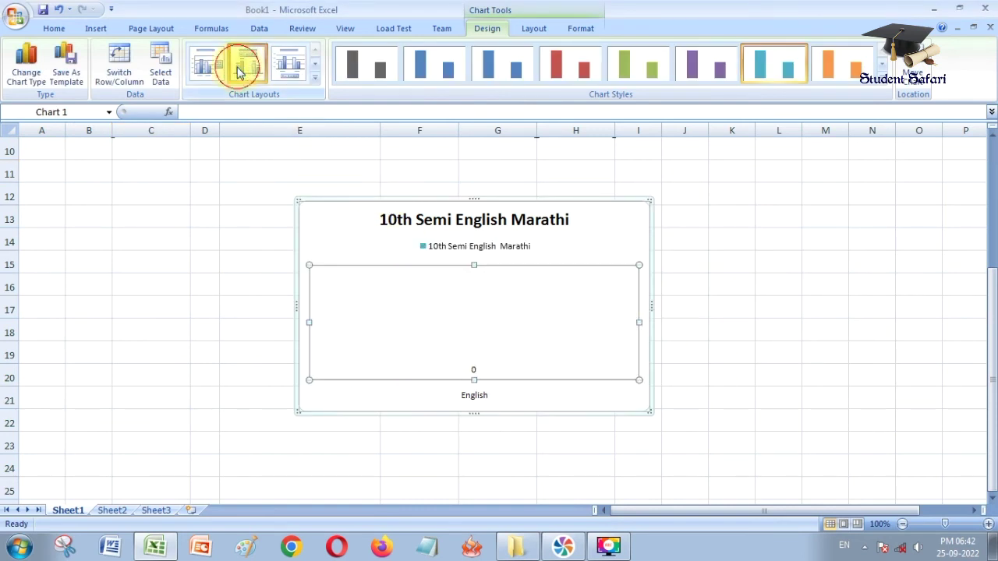
pyautogui.click(290, 66)
pyautogui.click(208, 64)
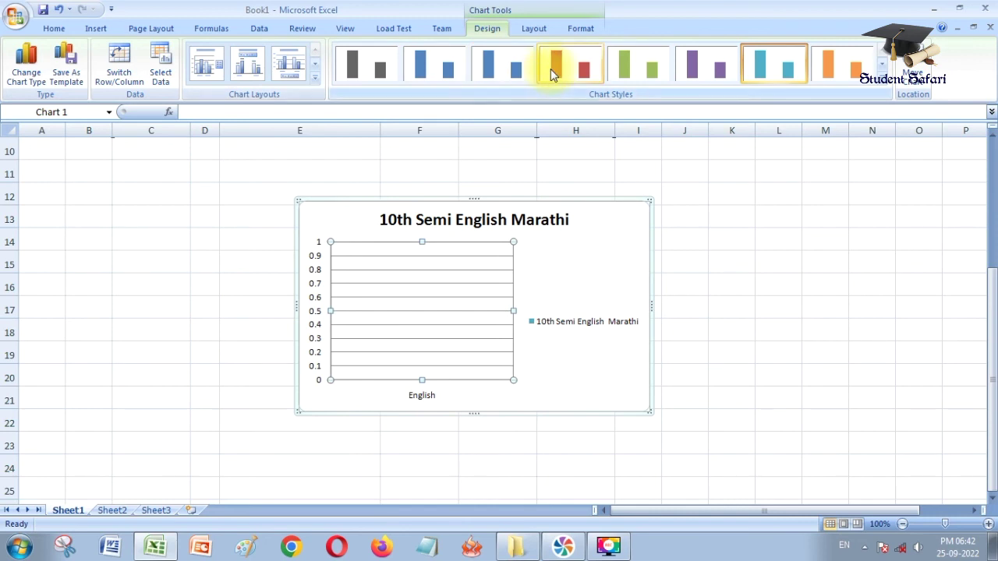
pyautogui.click(638, 66)
pyautogui.click(709, 62)
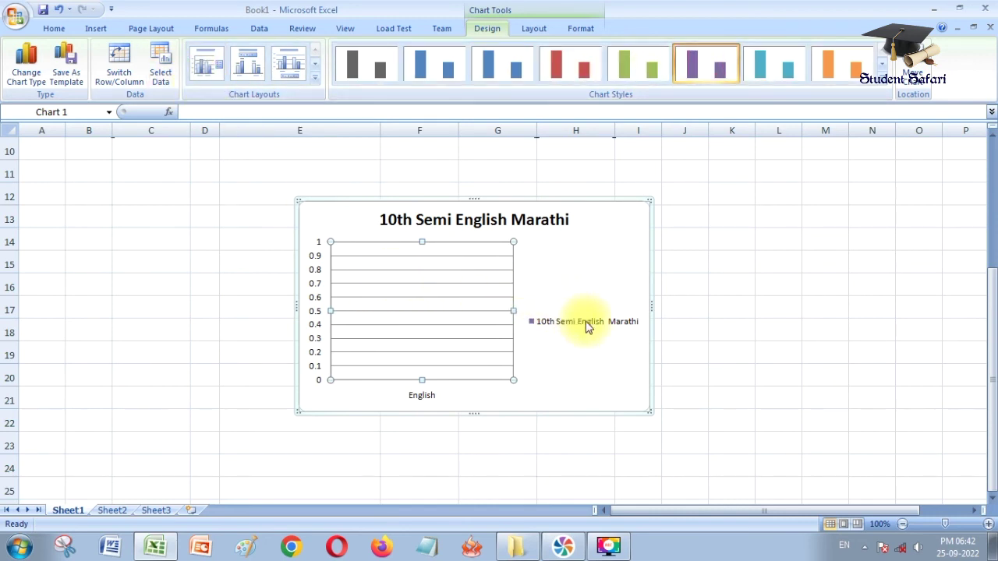
pyautogui.click(715, 277)
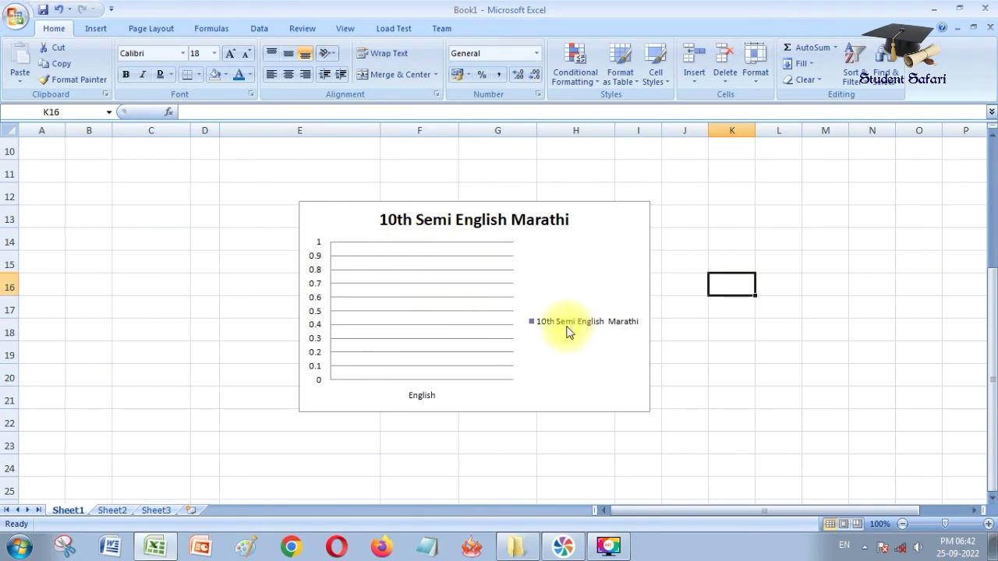
pyautogui.scroll(1, 461, 280)
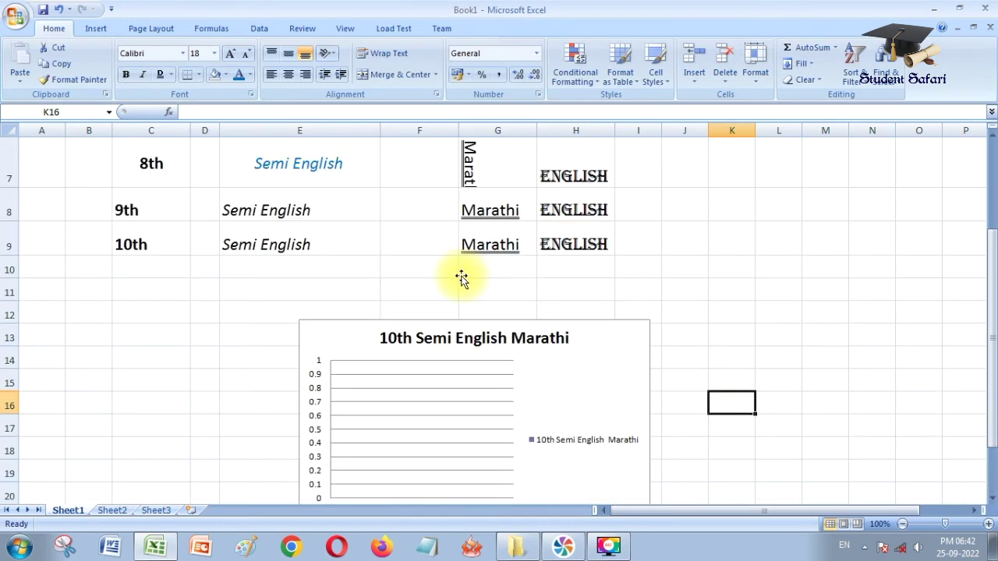
pyautogui.scroll(1, 312, 258)
pyautogui.scroll(1, 315, 275)
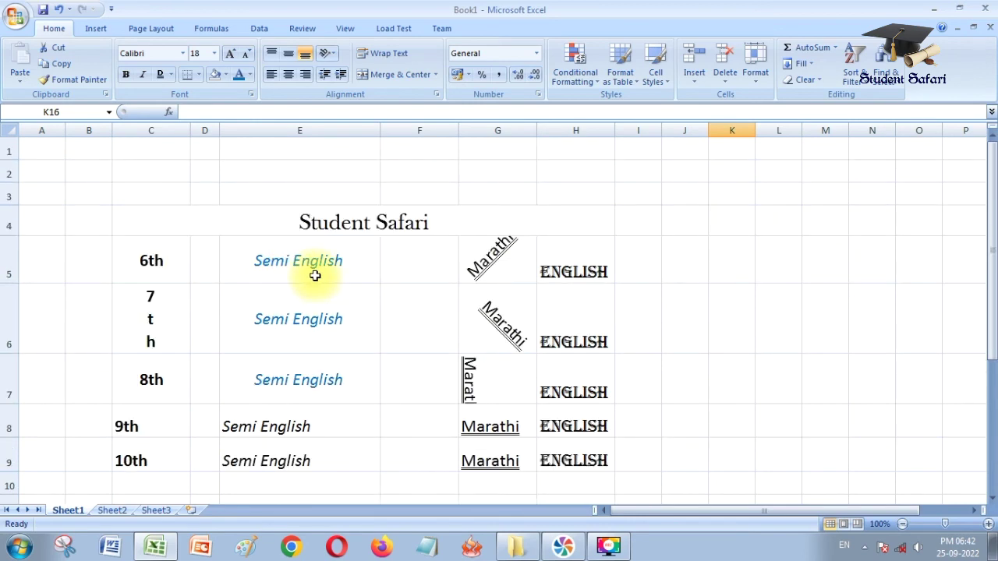
pyautogui.scroll(-1, 315, 275)
pyautogui.scroll(-2, 345, 283)
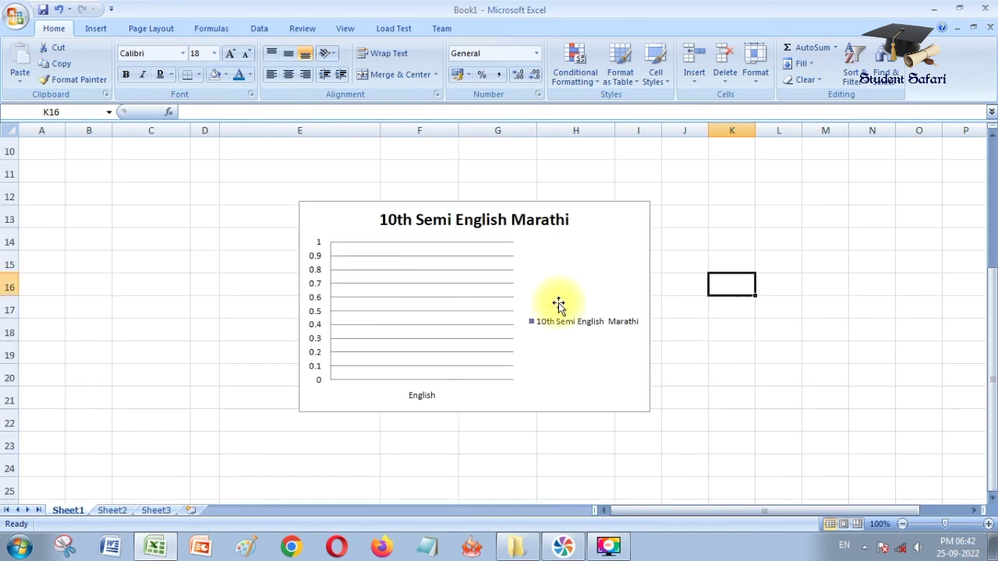
pyautogui.click(408, 215)
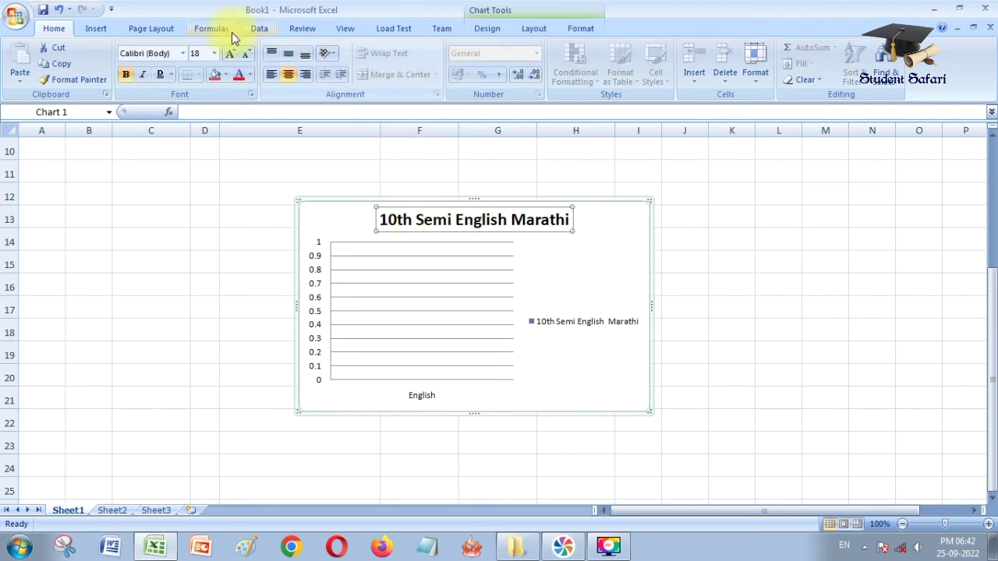
# Change the chart type to a 2-D pie.
pyautogui.click(110, 29)
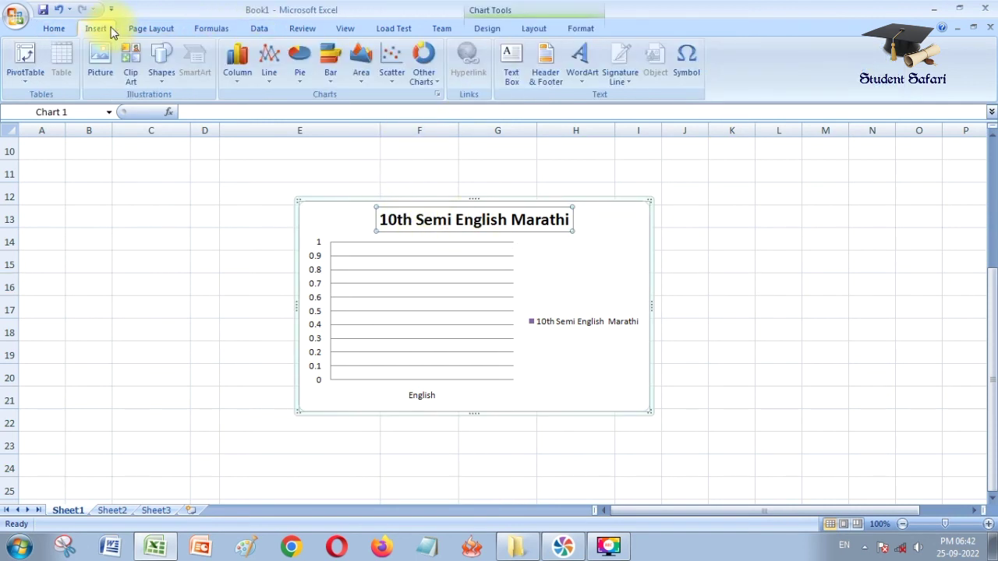
pyautogui.click(299, 78)
pyautogui.click(305, 125)
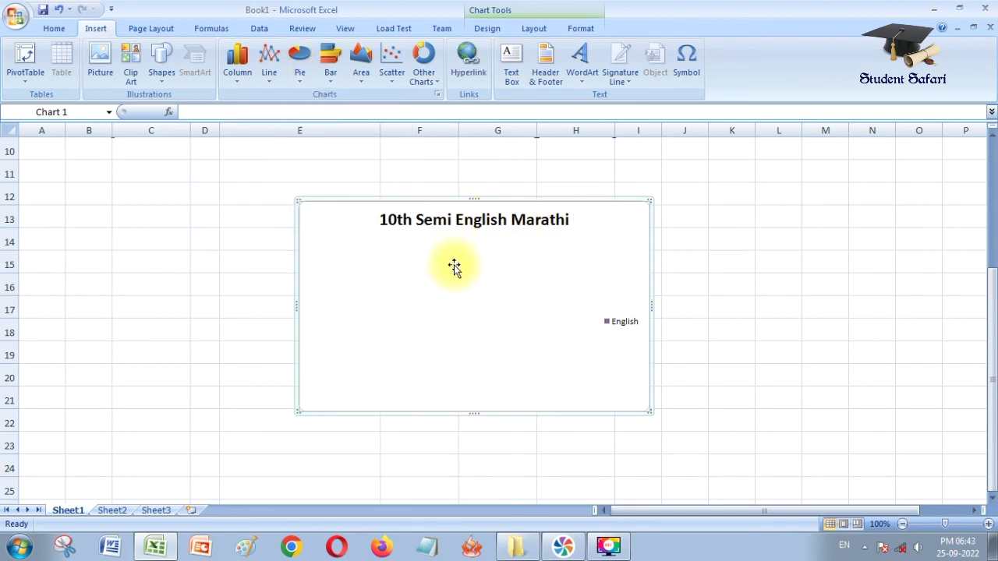
# Select C5:E7, then give the pie chart the blue chart style.
pyautogui.scroll(2, 452, 267)
pyautogui.moveTo(145, 180); pyautogui.dragTo(375, 318)
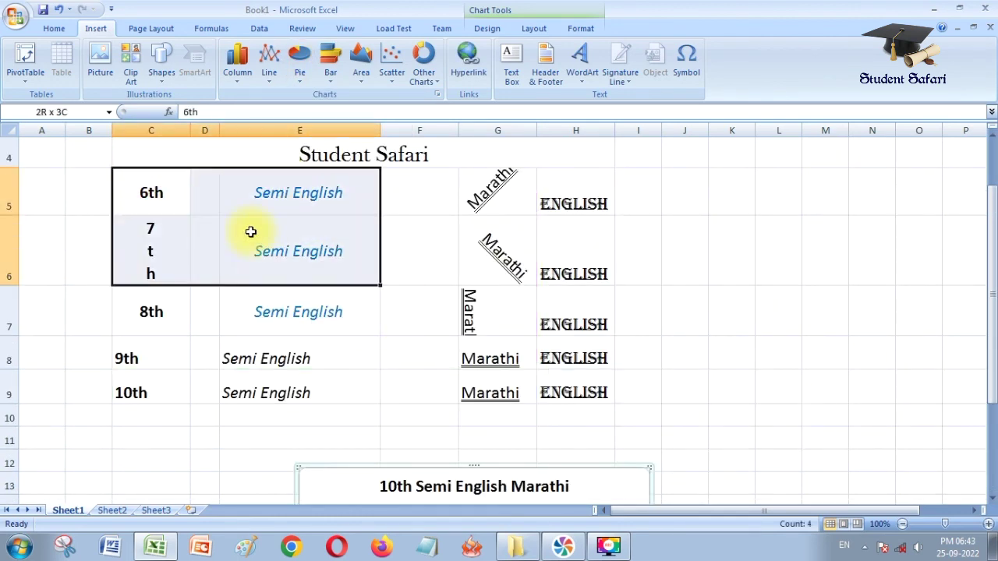
pyautogui.scroll(-3, 422, 289)
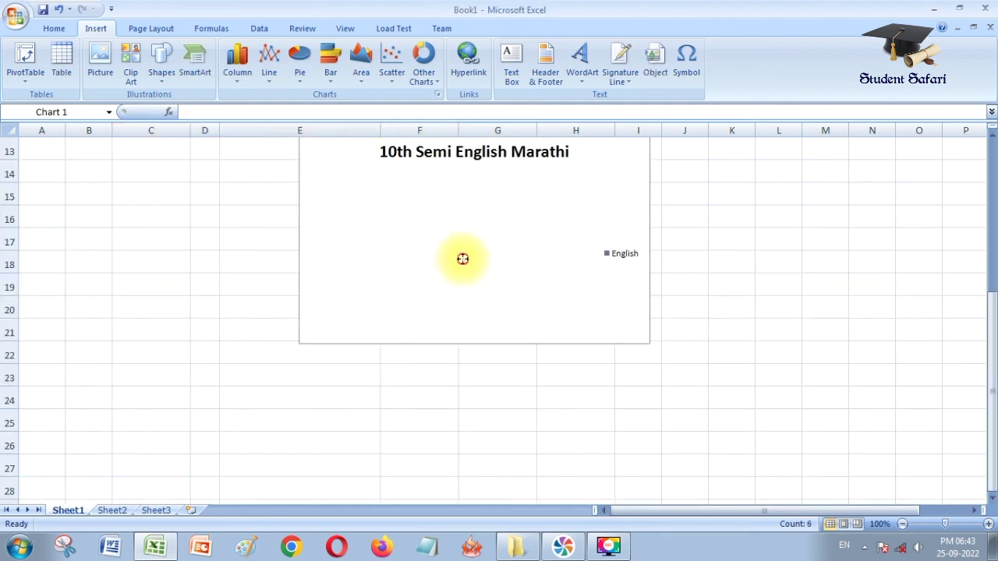
pyautogui.click(468, 260)
pyautogui.scroll(1, 499, 258)
pyautogui.click(503, 78)
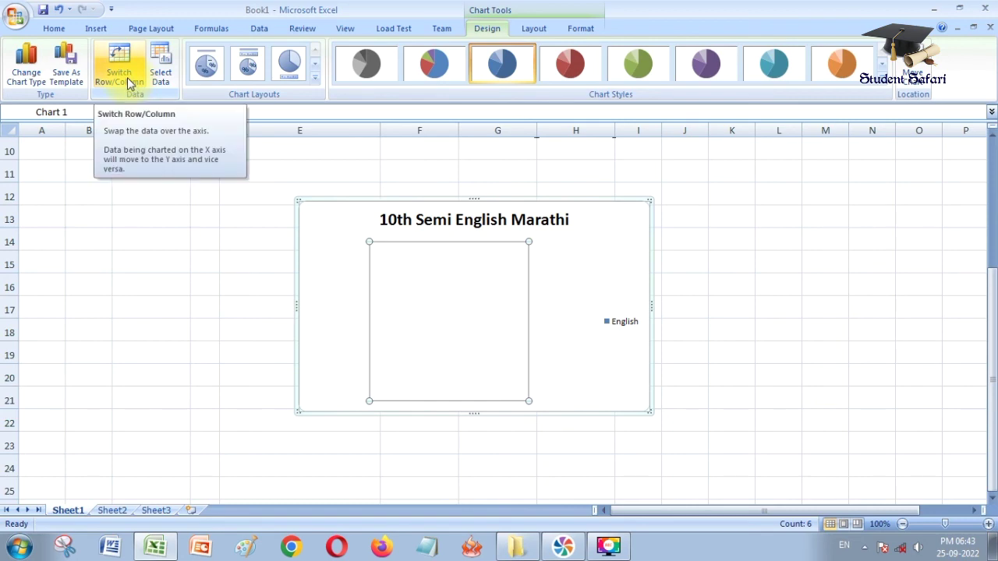
pyautogui.click(158, 72)
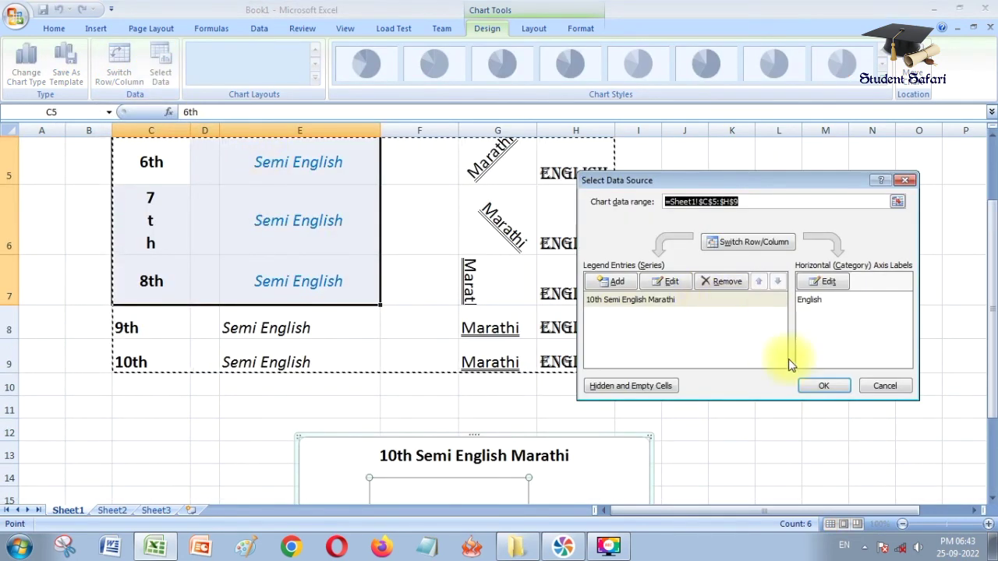
pyautogui.click(819, 385)
pyautogui.scroll(-3, 646, 381)
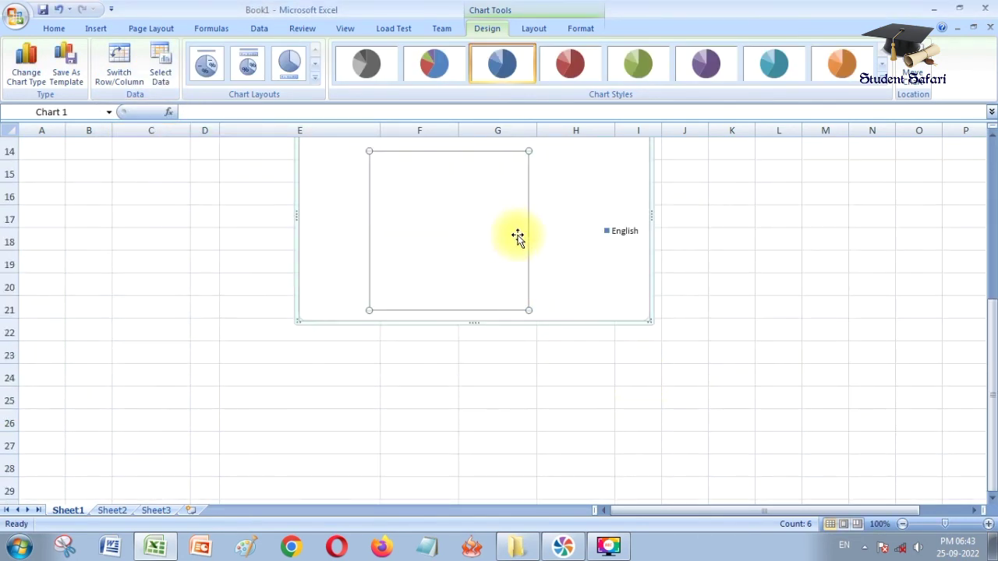
pyautogui.scroll(1, 484, 199)
pyautogui.scroll(1, 484, 199)
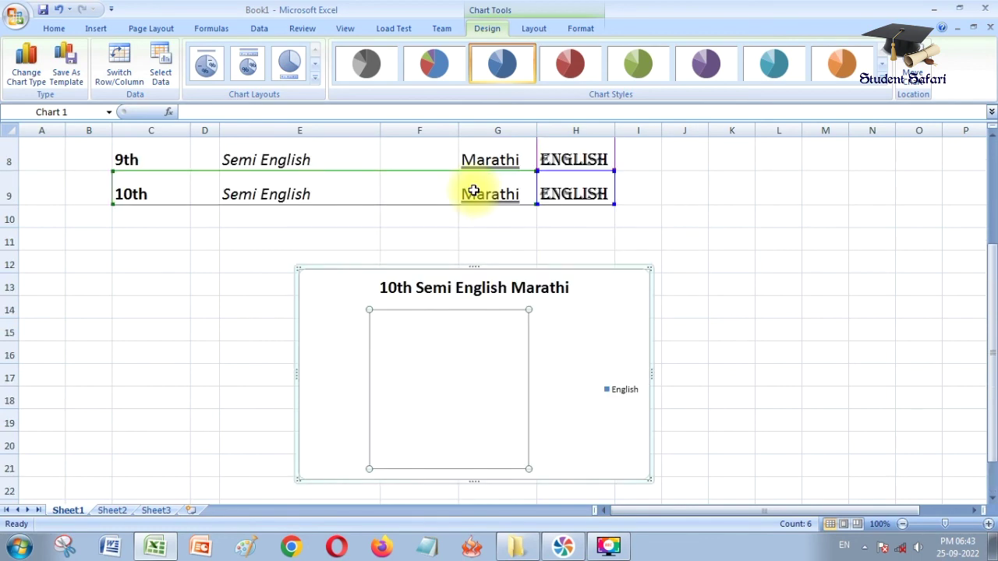
pyautogui.scroll(1, 476, 195)
pyautogui.scroll(1, 473, 190)
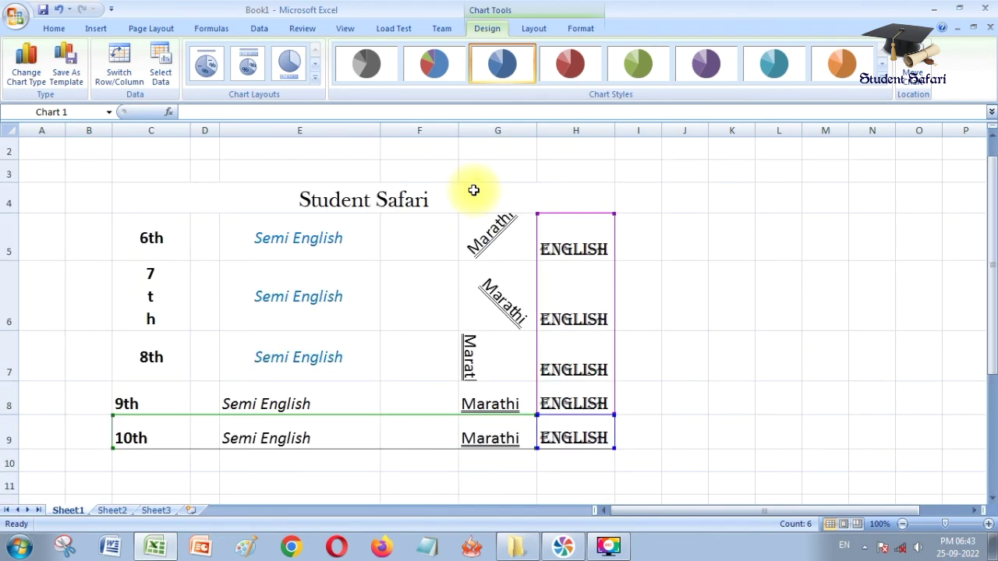
pyautogui.scroll(-2, 474, 190)
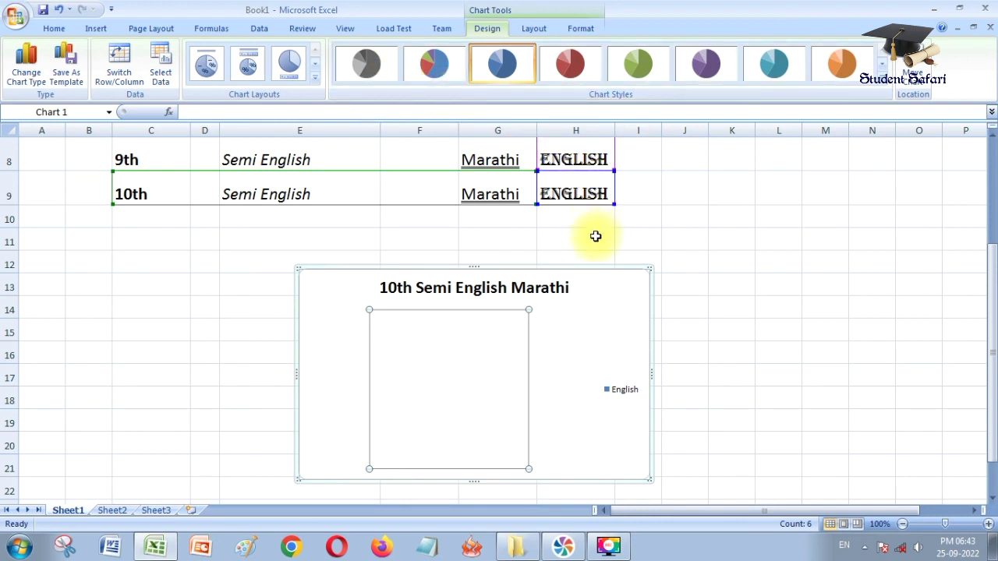
pyautogui.scroll(-1, 585, 242)
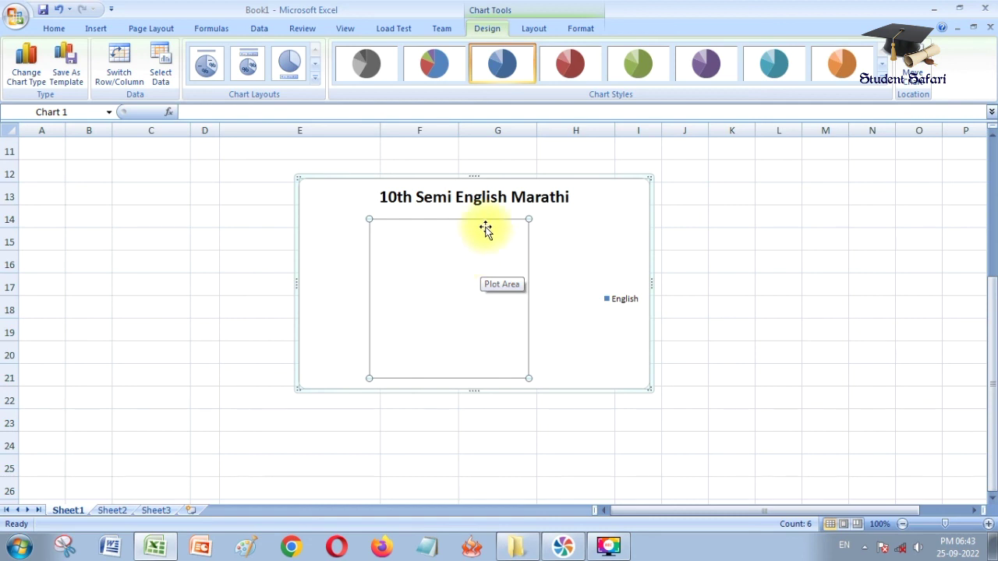
pyautogui.click(538, 29)
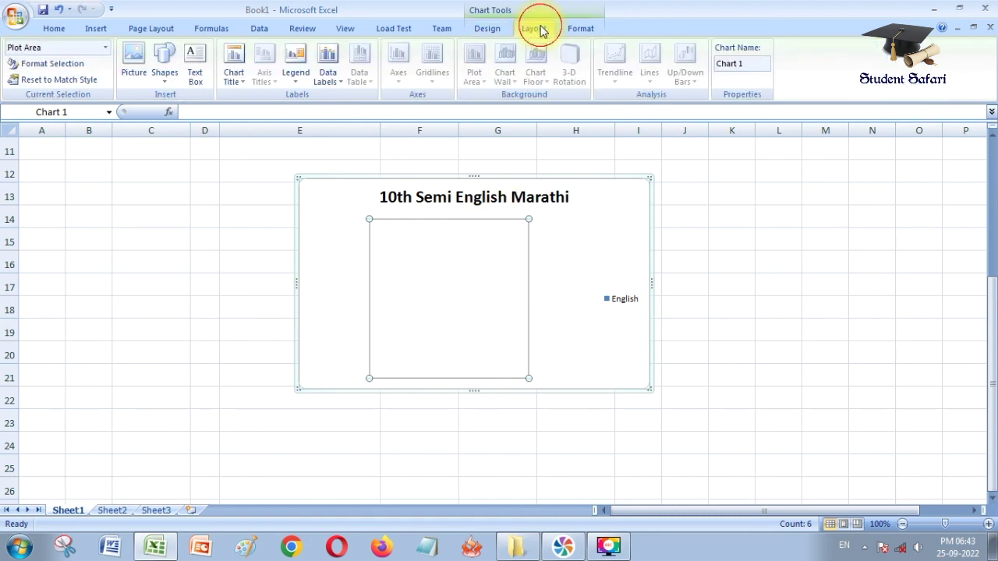
pyautogui.click(492, 29)
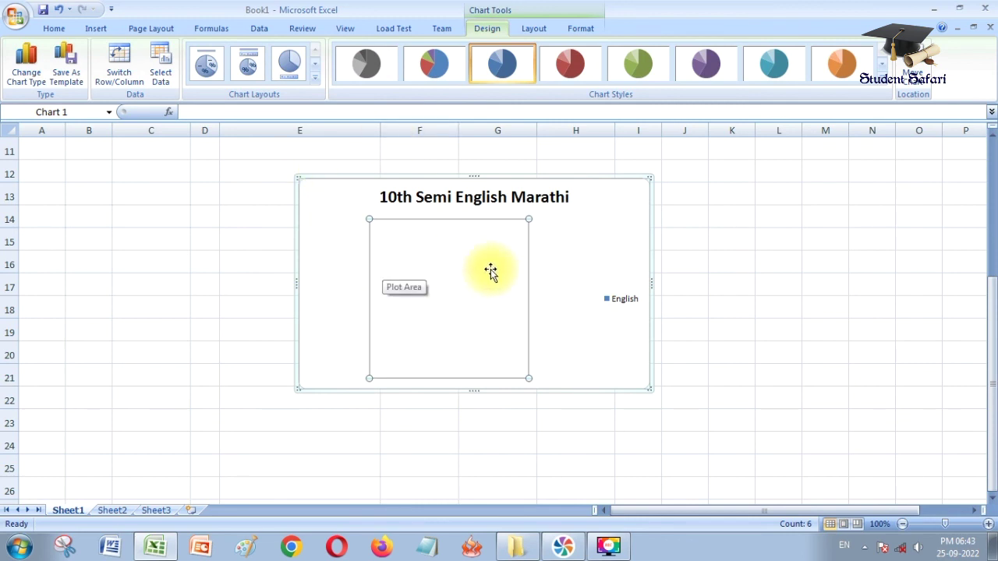
pyautogui.scroll(1, 413, 265)
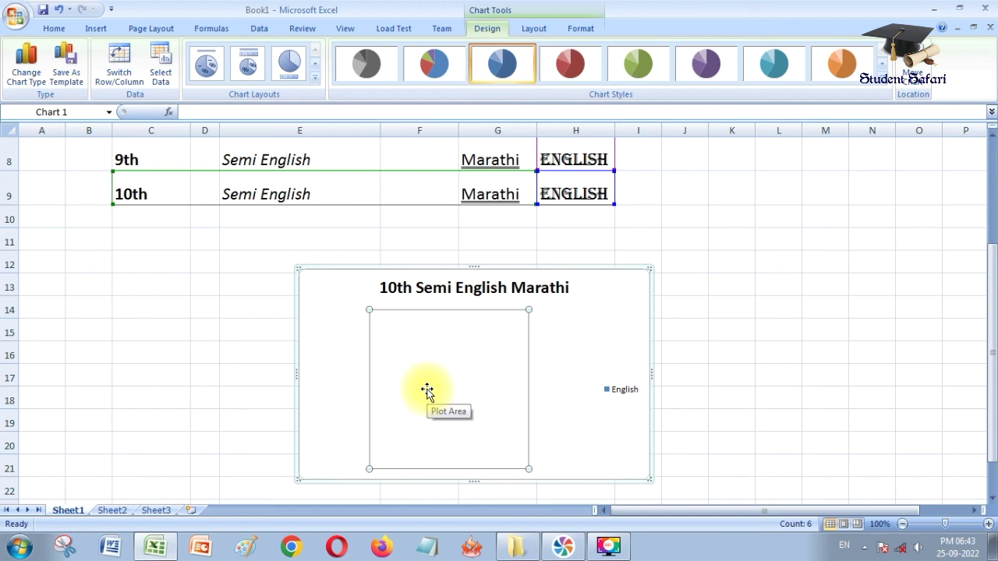
pyautogui.scroll(1, 370, 279)
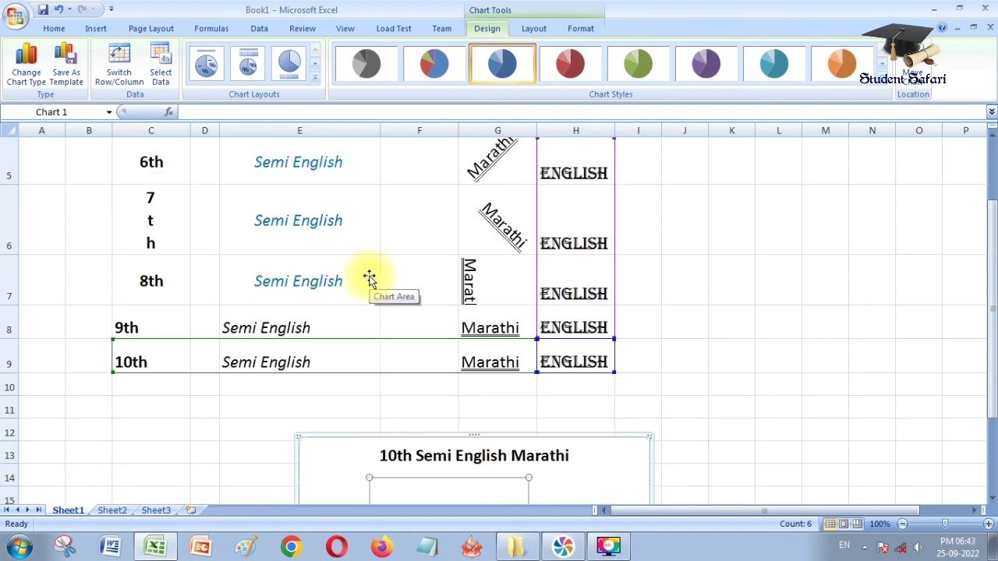
pyautogui.scroll(2, 370, 279)
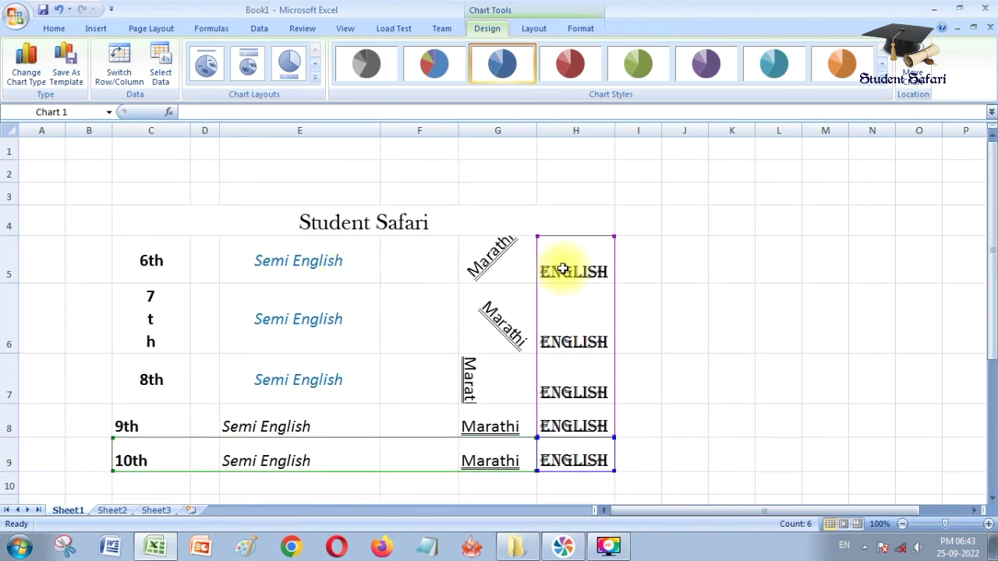
pyautogui.scroll(-1, 563, 269)
pyautogui.scroll(-1, 413, 306)
pyautogui.scroll(-2, 402, 390)
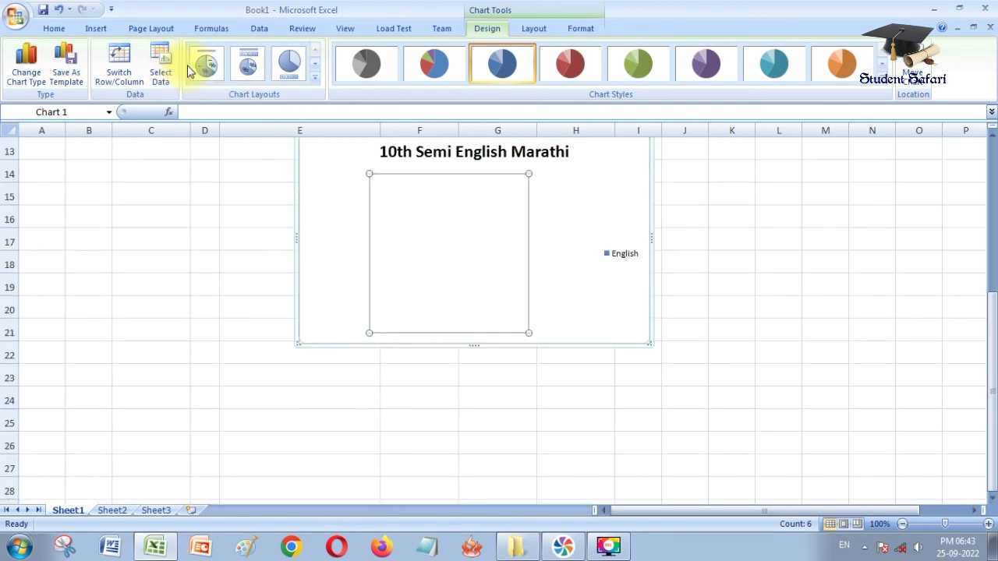
pyautogui.click(290, 66)
# Try the title-and-legend and percentage-label chart layouts, then apply the orange chart style.
pyautogui.click(248, 69)
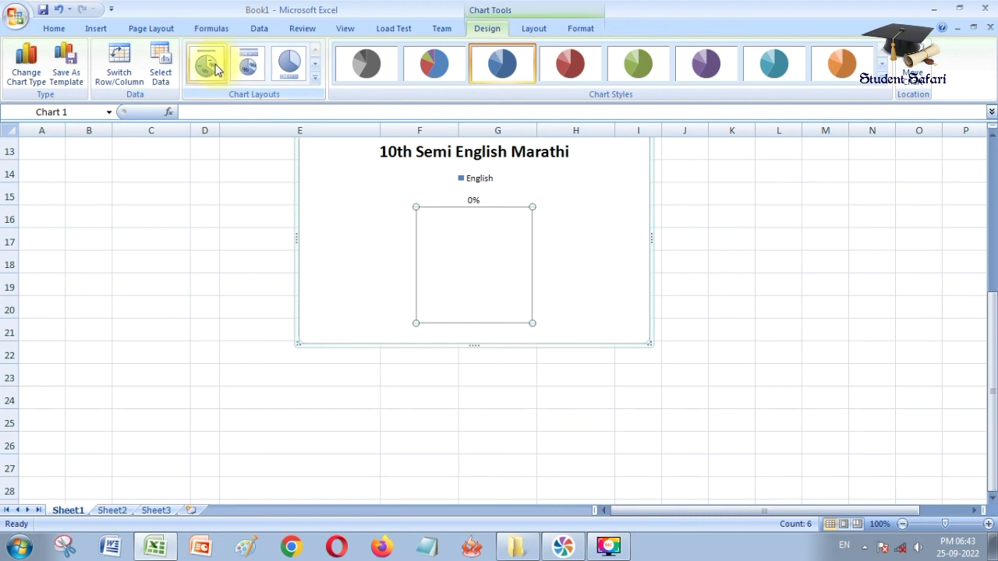
pyautogui.click(207, 65)
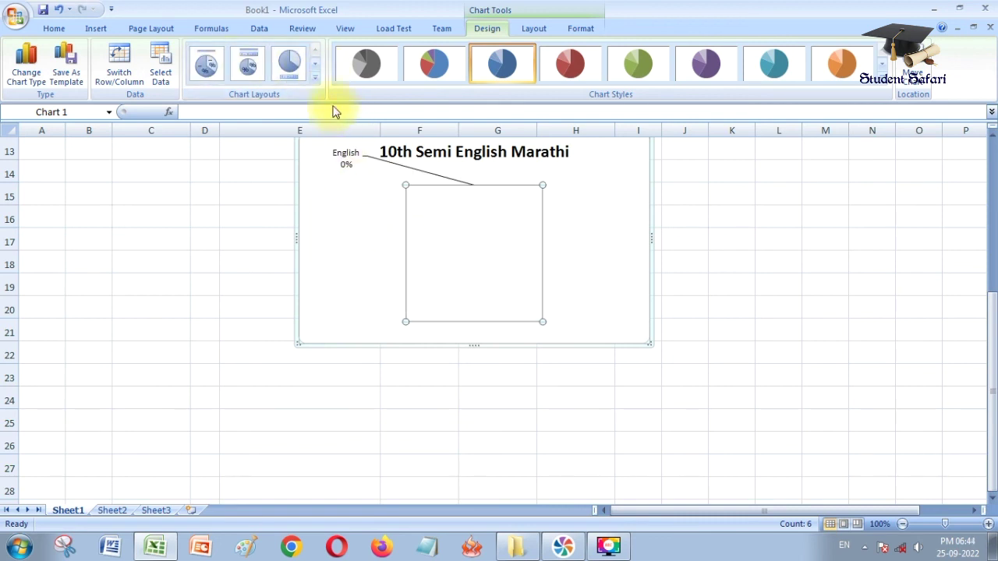
pyautogui.click(315, 63)
pyautogui.click(315, 64)
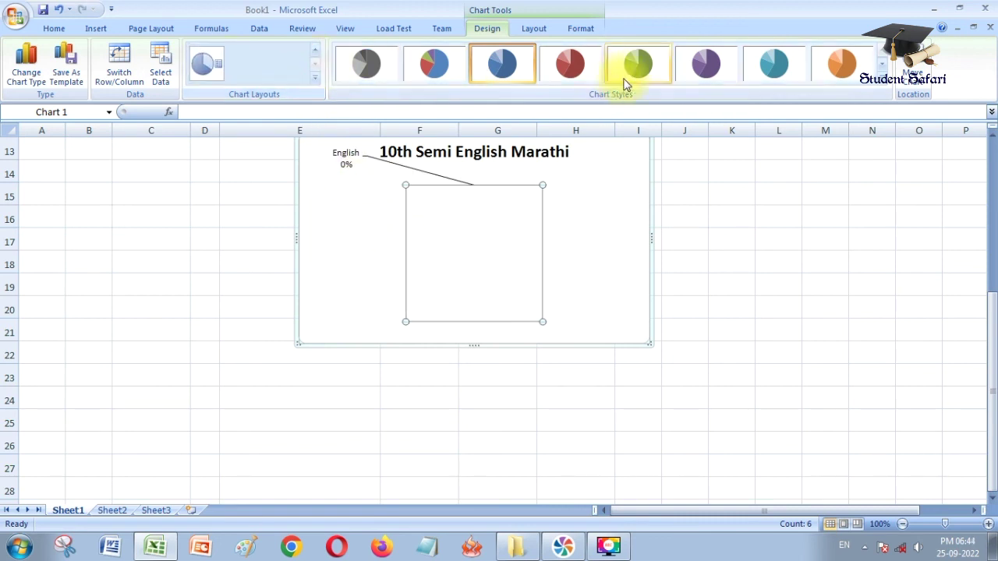
pyautogui.click(856, 70)
# Leave the chart in place and change its type to a 3-D cone column chart.
pyautogui.click(908, 74)
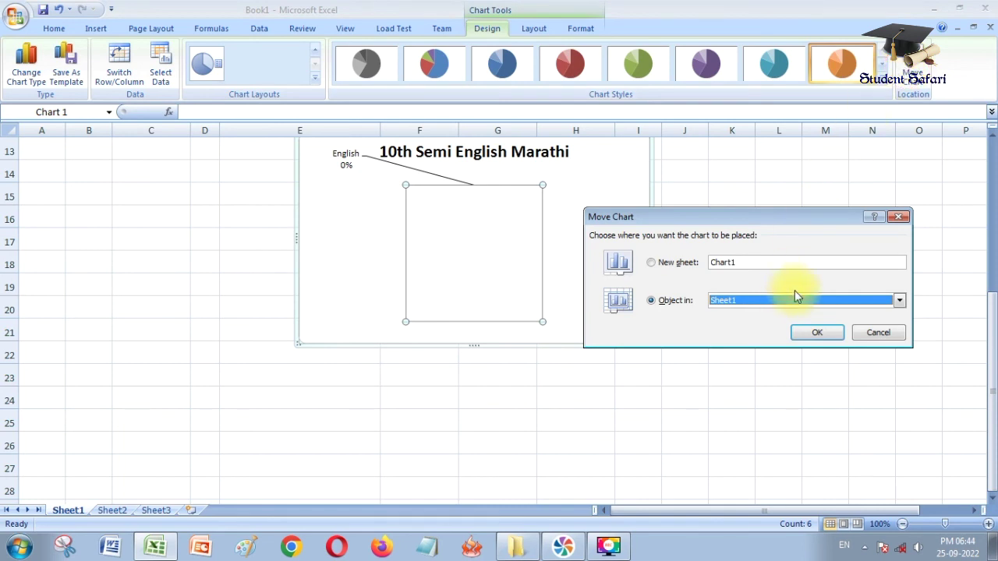
pyautogui.click(898, 218)
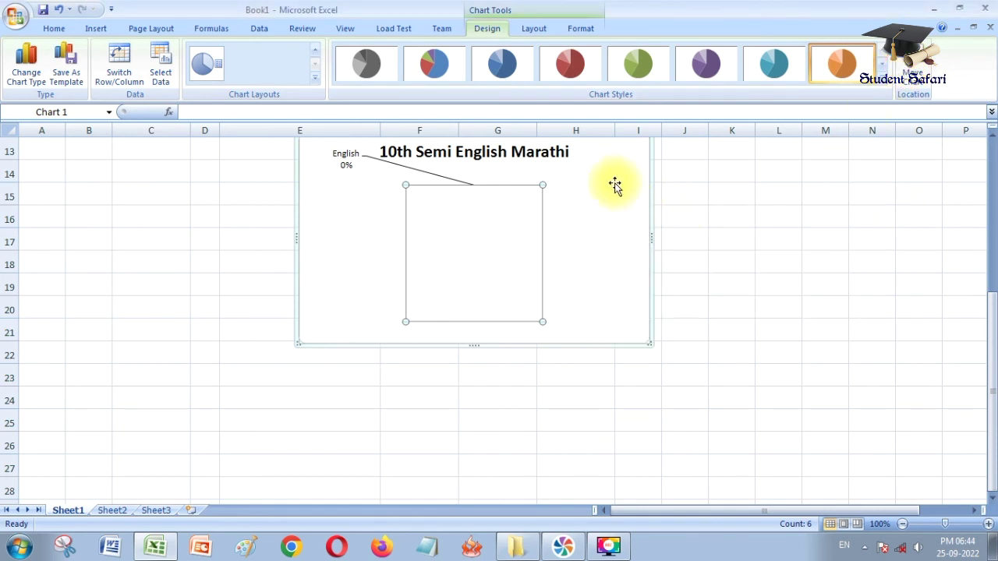
pyautogui.click(31, 72)
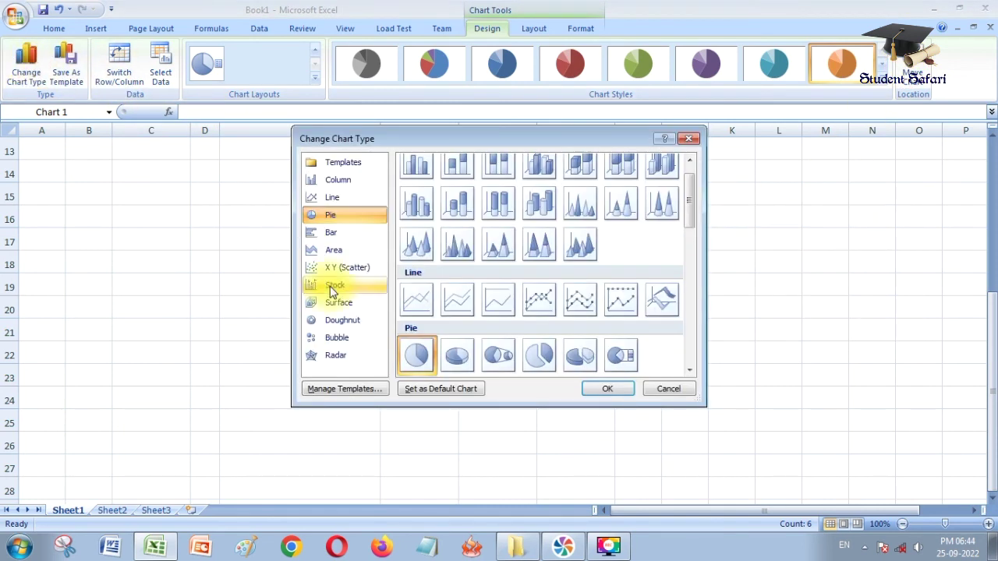
pyautogui.click(498, 245)
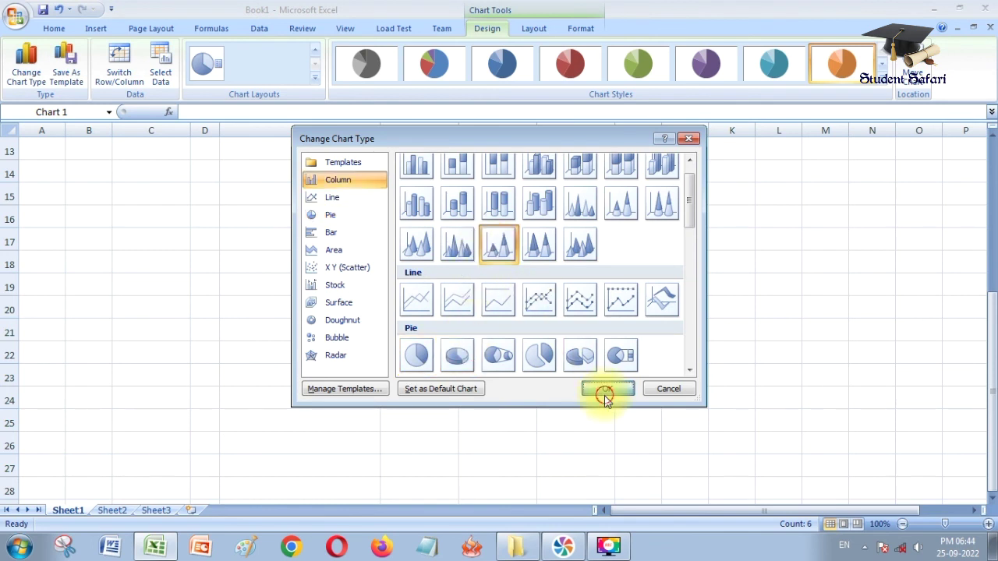
pyautogui.click(606, 394)
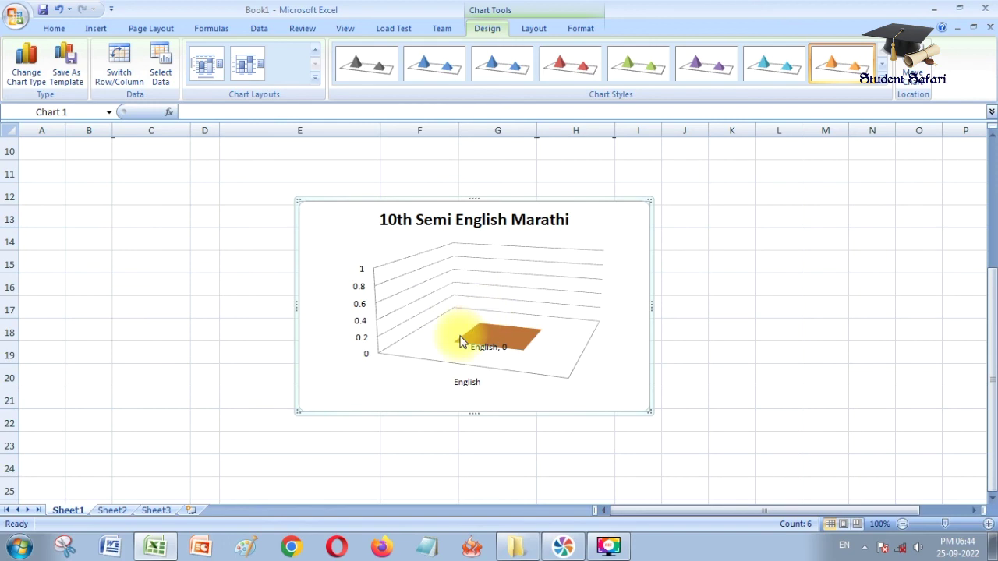
pyautogui.scroll(2, 460, 341)
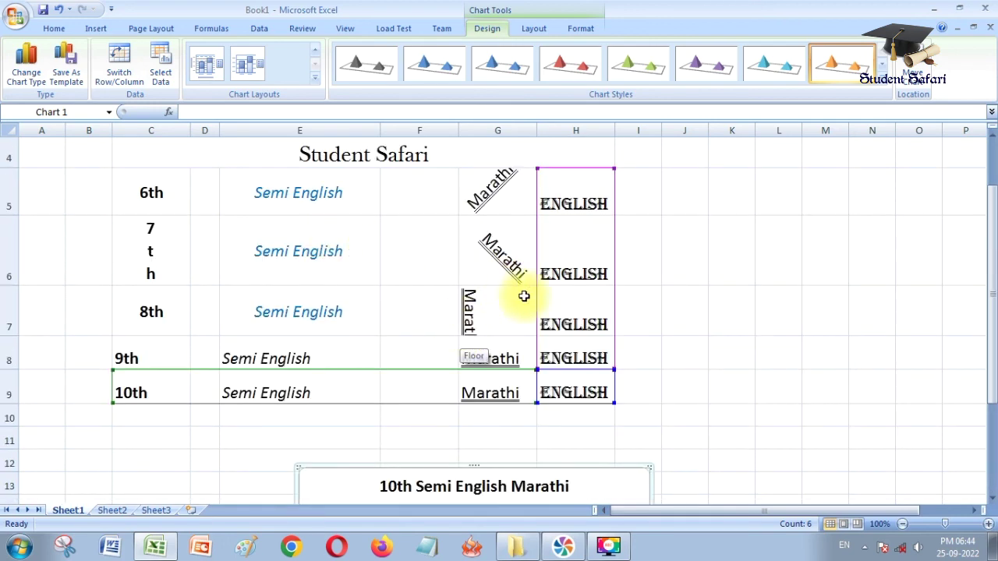
# Enter 55455 in cell F8, then scroll down to the chart.
pyautogui.click(406, 351)
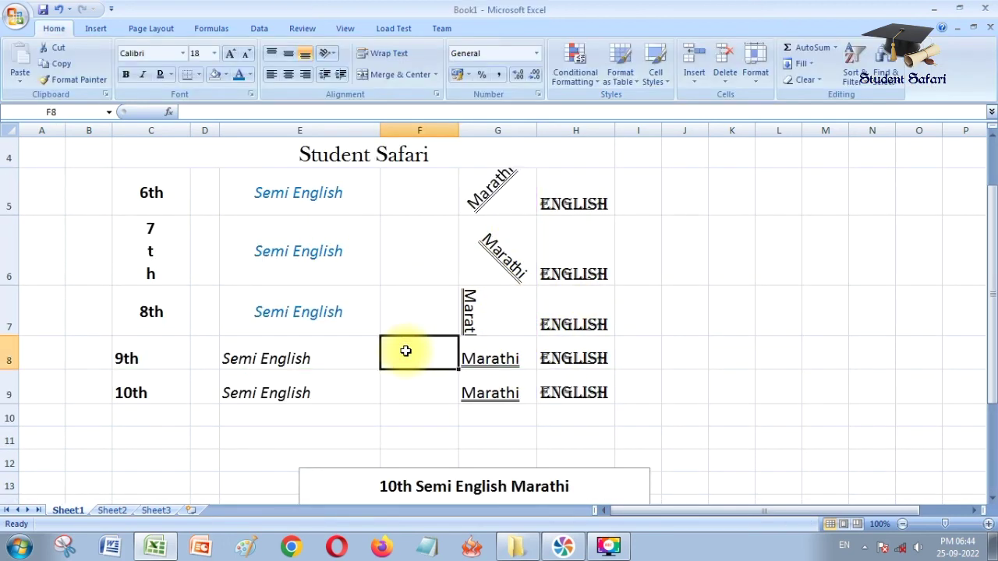
pyautogui.write('55455')
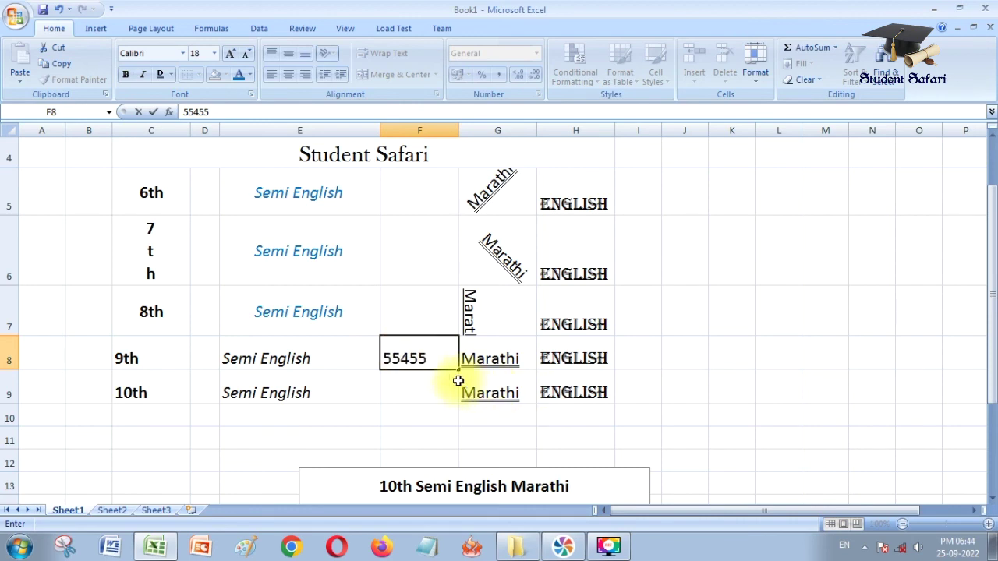
pyautogui.click(442, 381)
pyautogui.scroll(-2, 442, 380)
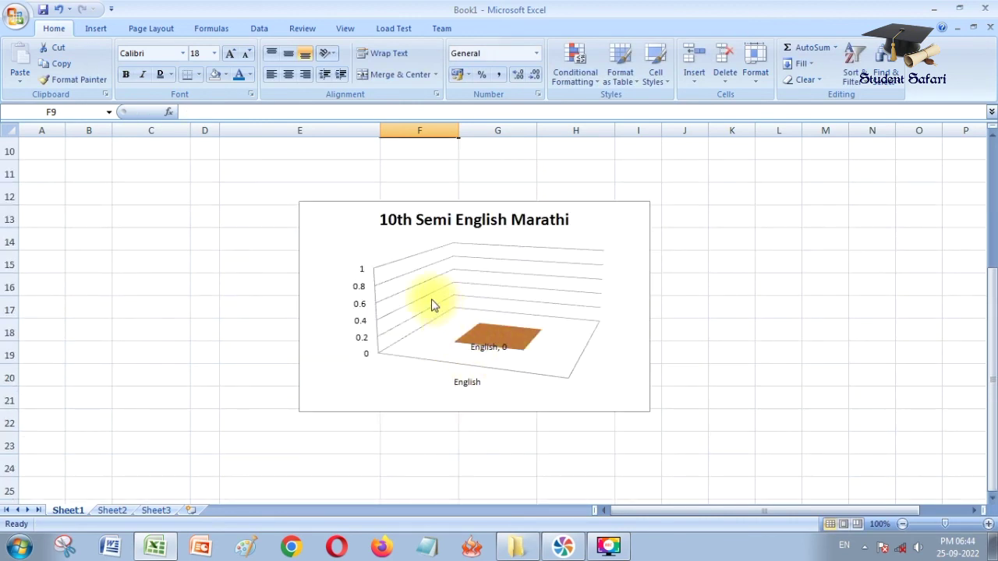